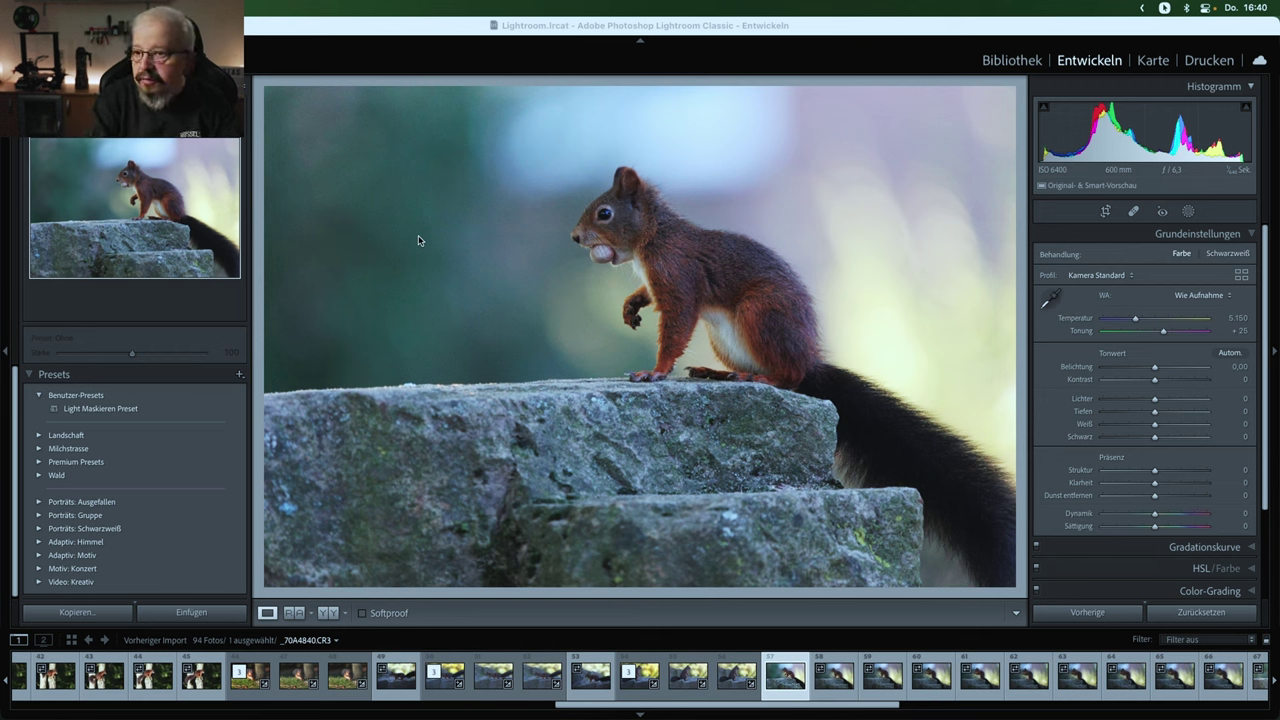
# Step: Show the photo's exposure info overlay and zoom to 1:1 on the squirrel's face
pyautogui.click(419, 237)
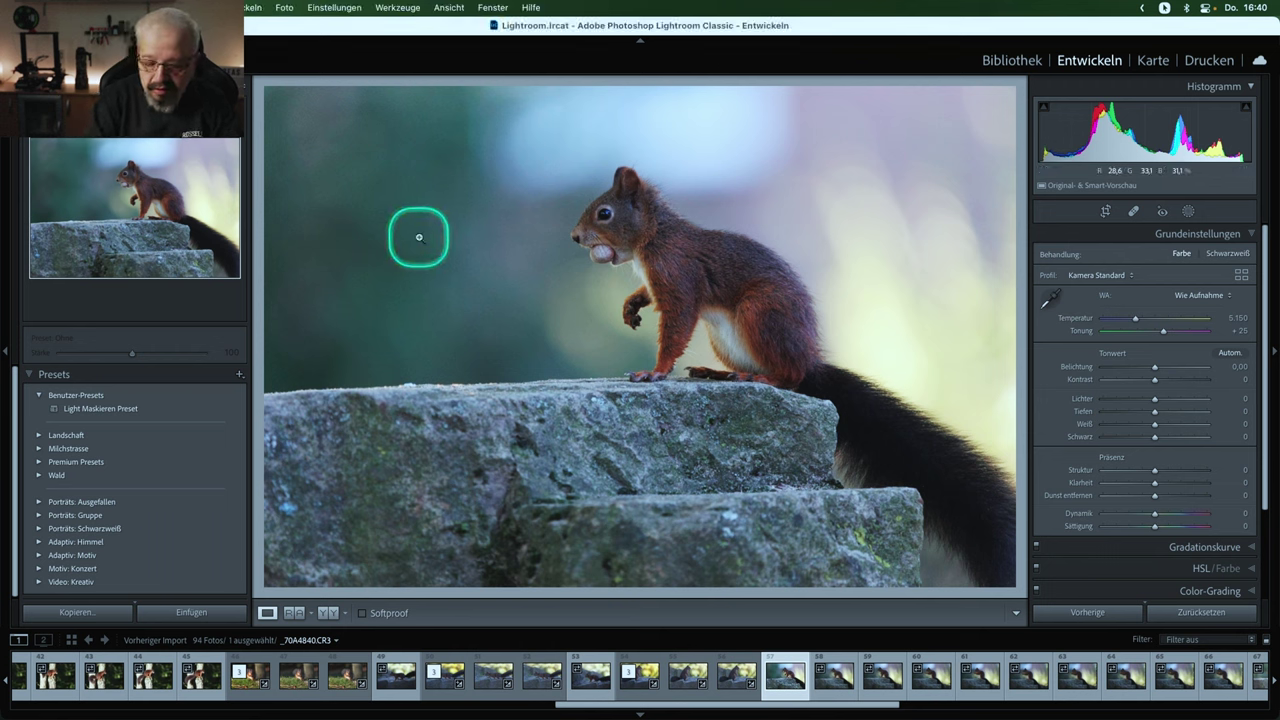
pyautogui.press('i')
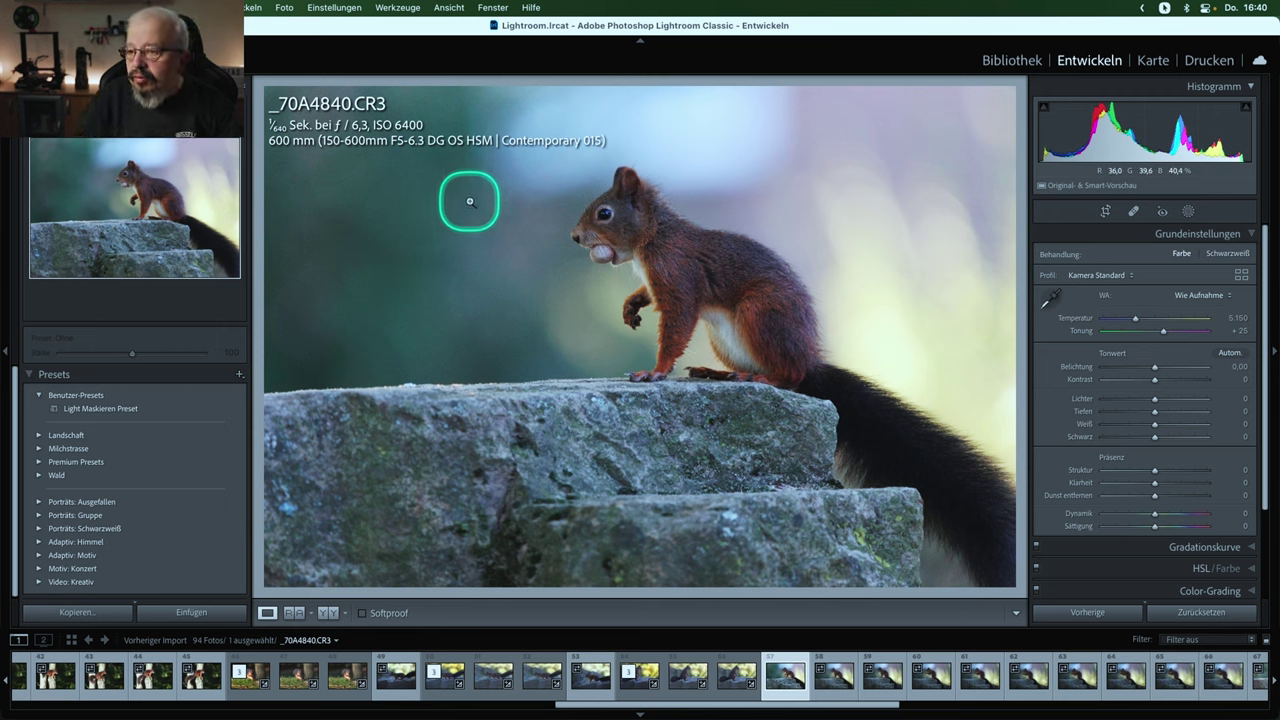
pyautogui.click(547, 266)
pyautogui.moveTo(589, 272); pyautogui.dragTo(517, 457)
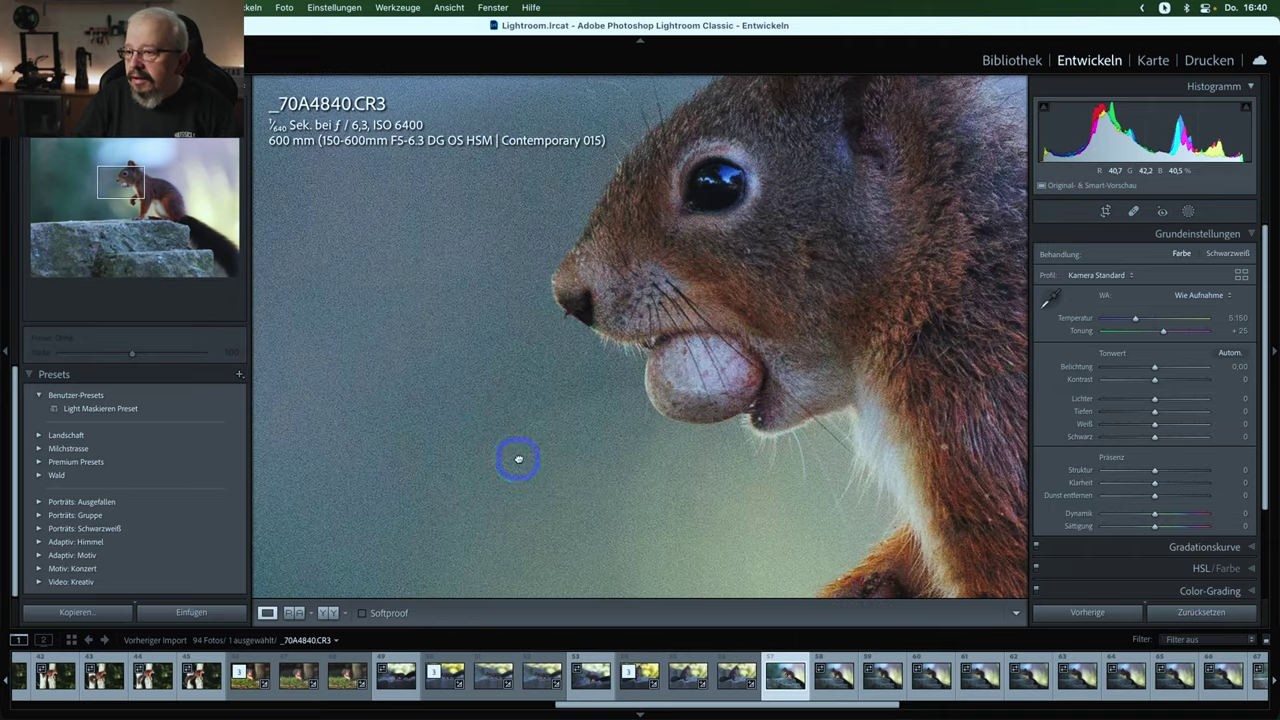
# Step: Inspect the noise around the eye, paw and belly at 1:1, then return to the fitted view
pyautogui.moveTo(531, 337); pyautogui.dragTo(464, 460)
pyautogui.moveTo(506, 263)
pyautogui.mouseDown()
pyautogui.moveTo(426, 346)
pyautogui.moveTo(425, 318)
pyautogui.moveTo(543, 206)
pyautogui.mouseUp()
pyautogui.moveTo(451, 360)
pyautogui.mouseDown()
pyautogui.moveTo(423, 291)
pyautogui.moveTo(360, 265)
pyautogui.mouseUp()
pyautogui.click(490, 316)
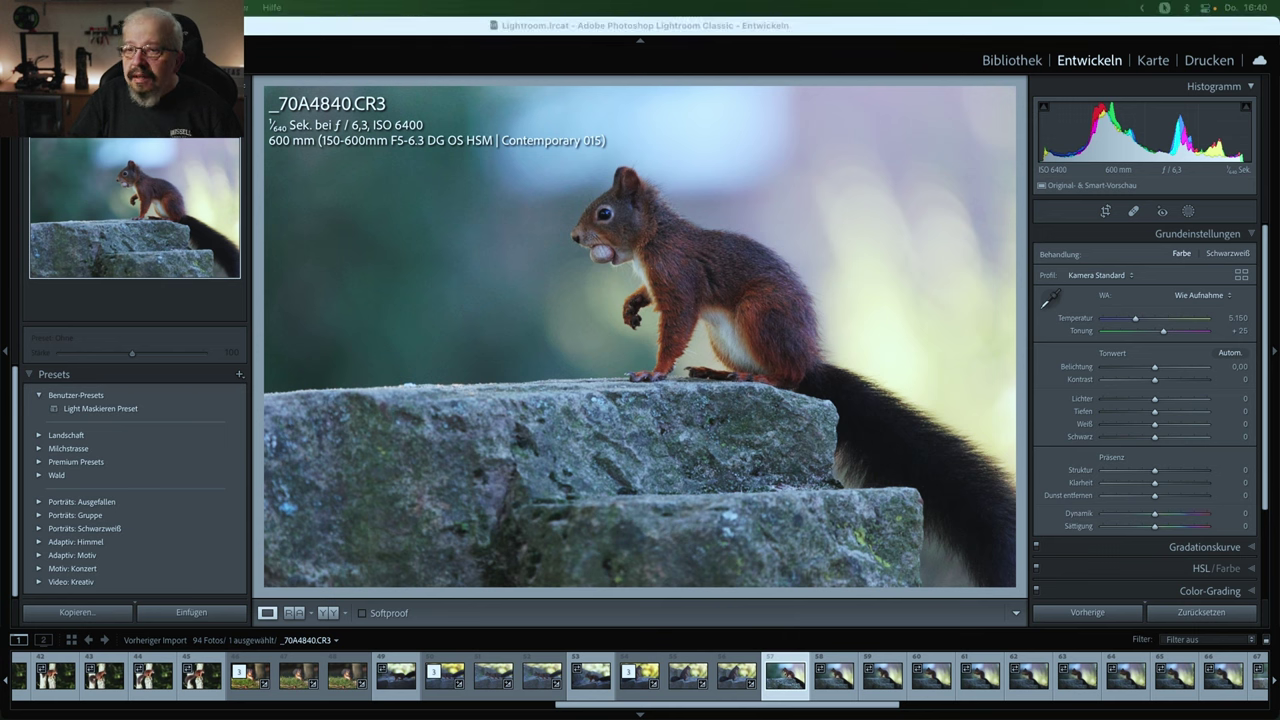
pyautogui.click(180, 7)
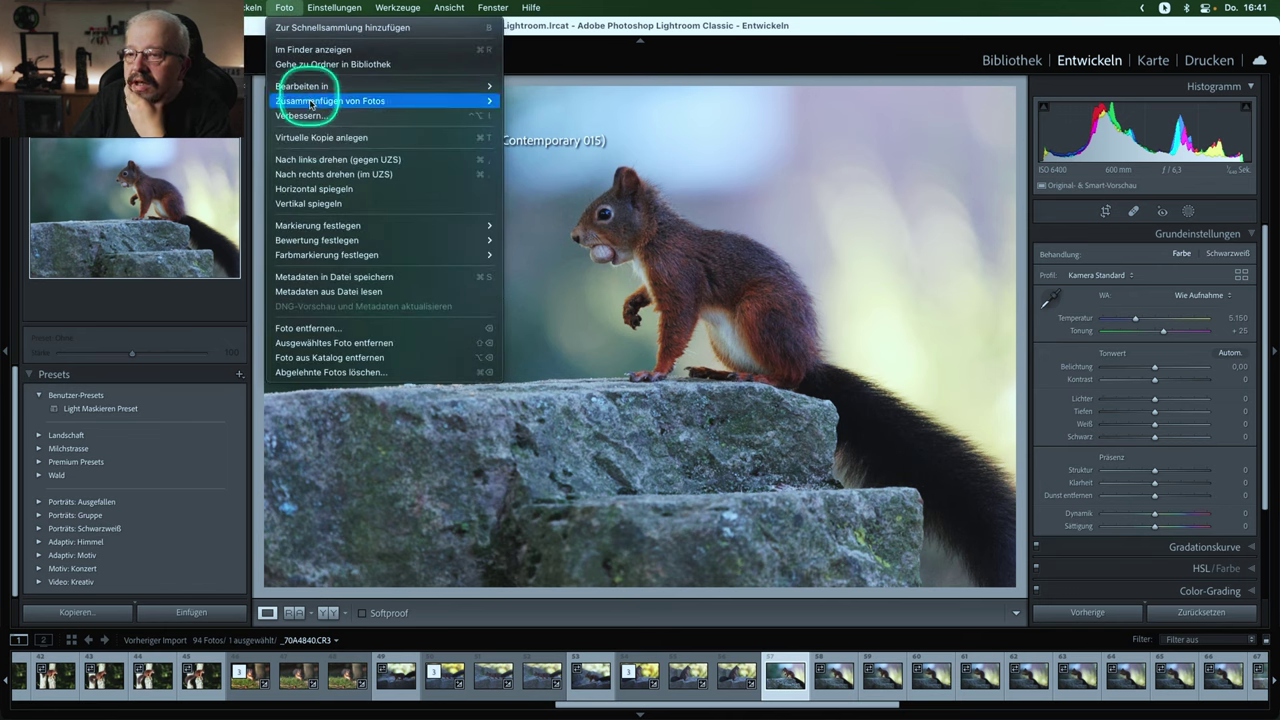
# Step: Create virtual copy Kopie 1 and edit it in Topaz Photo AI with the Lightroom adjustments
pyautogui.click(310, 140)
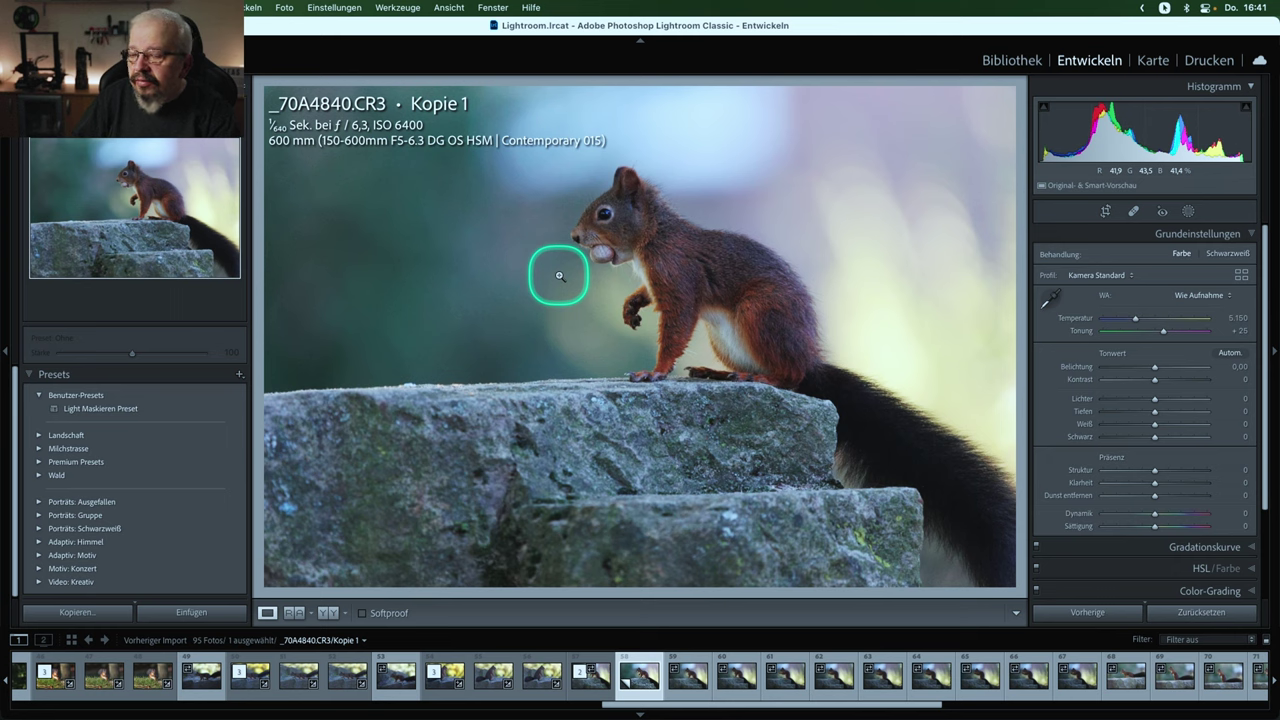
pyautogui.rightClick(559, 275)
pyautogui.moveTo(596, 399)
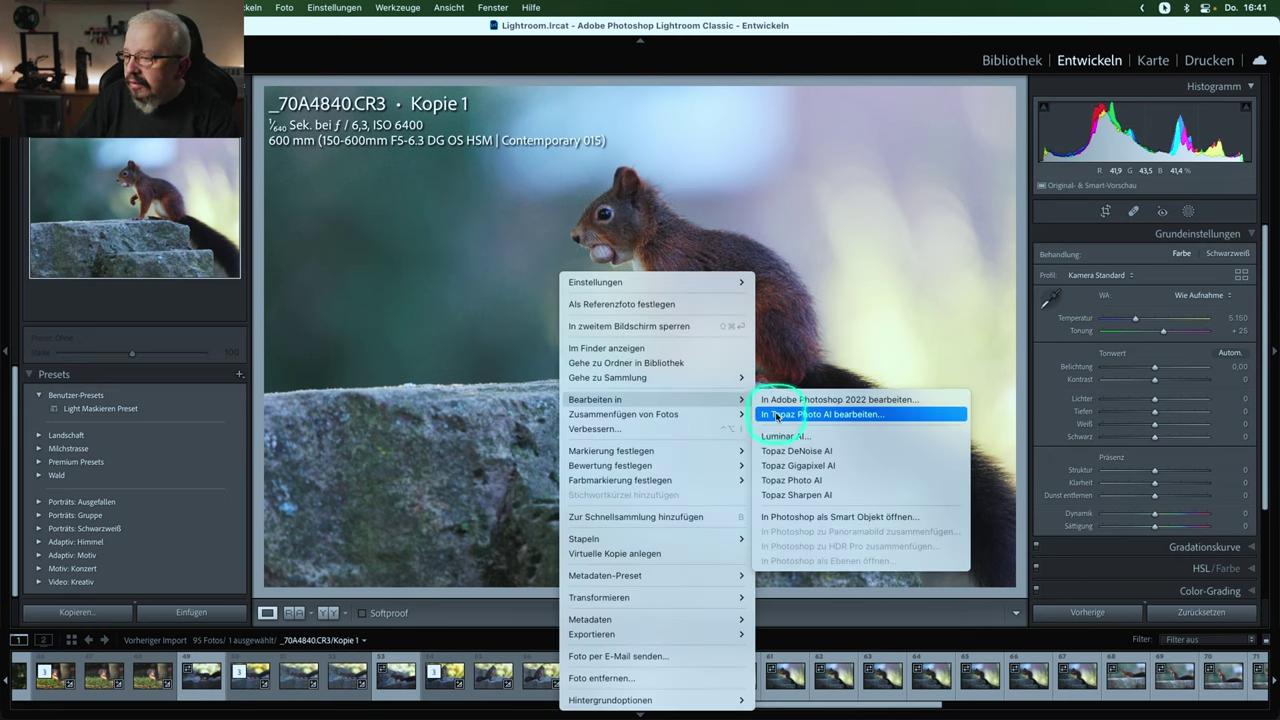
pyautogui.click(777, 416)
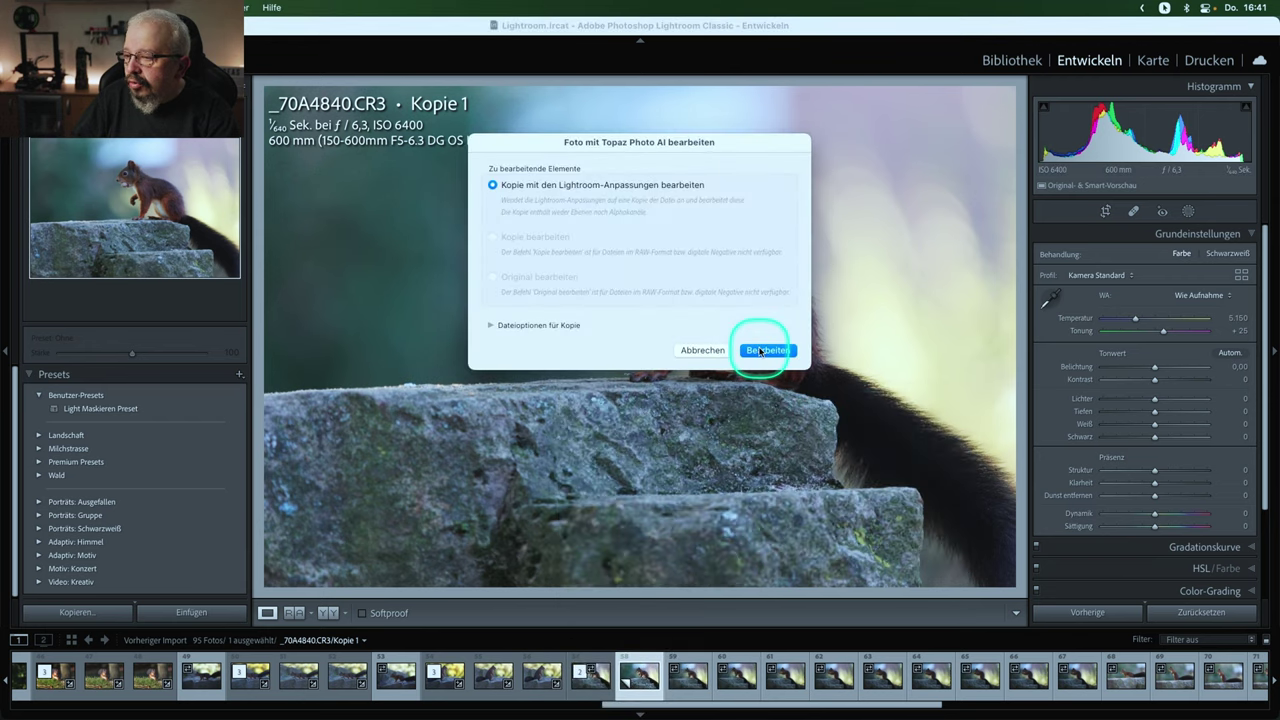
pyautogui.click(759, 347)
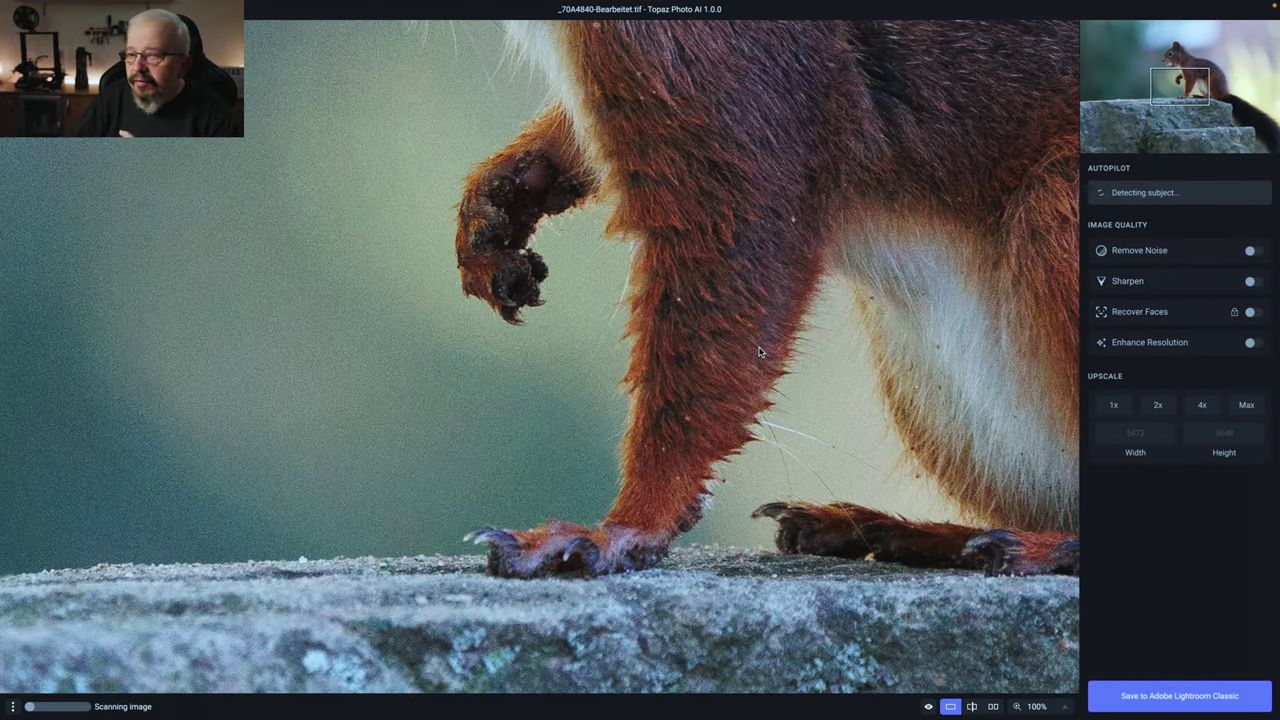
# Step: Compare the Autopilot Remove Noise result with the original, then save it as _70A4840-Bearbeitet.tif
pyautogui.moveTo(753, 341); pyautogui.dragTo(388, 204)
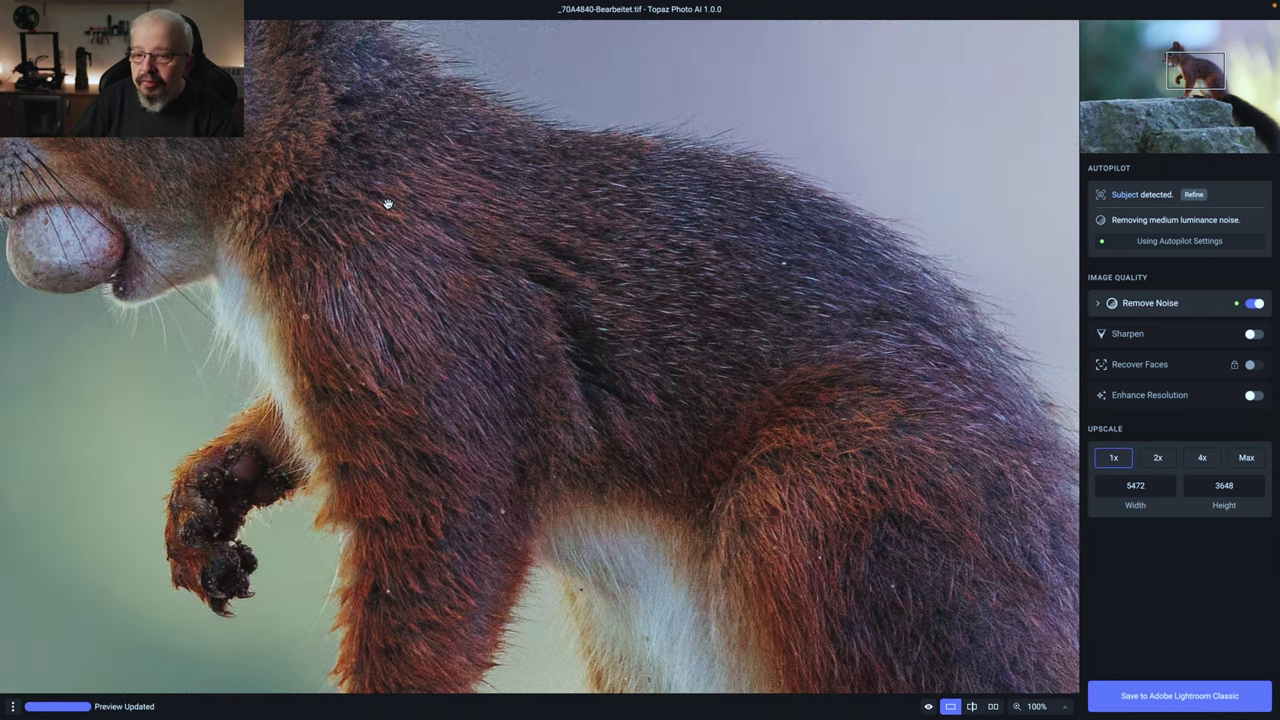
pyautogui.moveTo(234, 286)
pyautogui.mouseDown()
pyautogui.moveTo(405, 232)
pyautogui.moveTo(540, 160)
pyautogui.mouseUp()
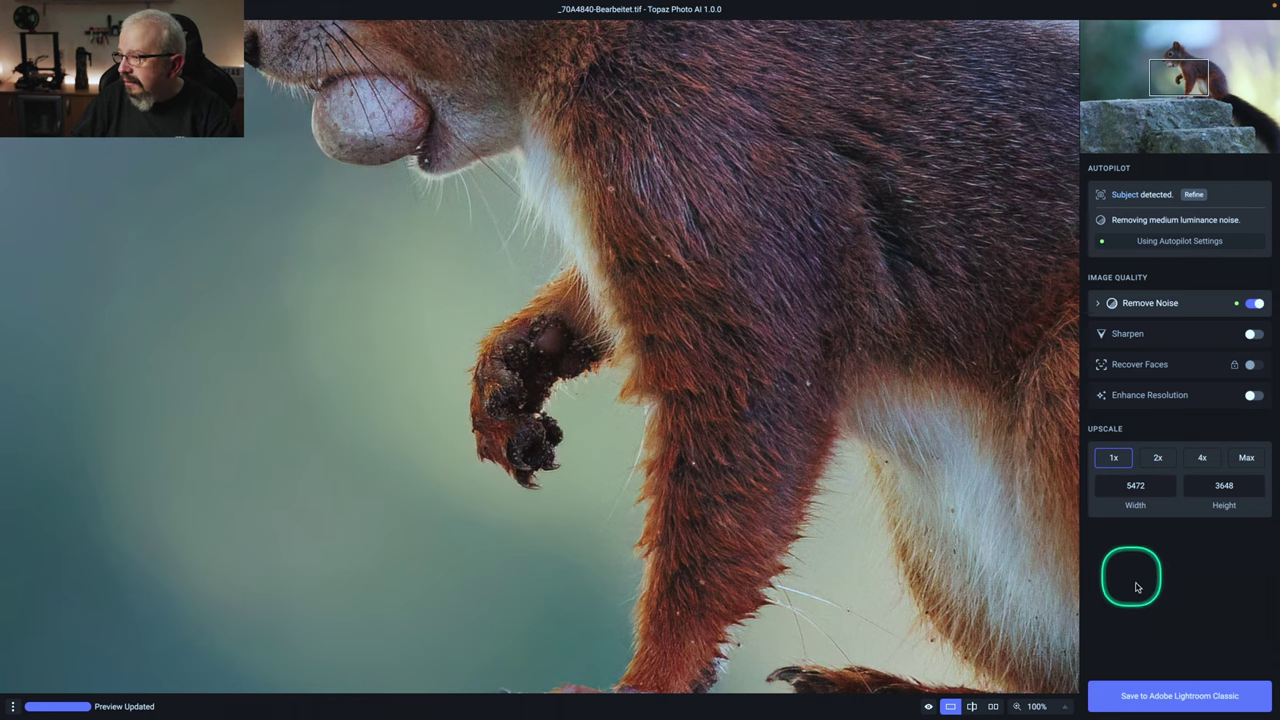
pyautogui.click(1145, 690)
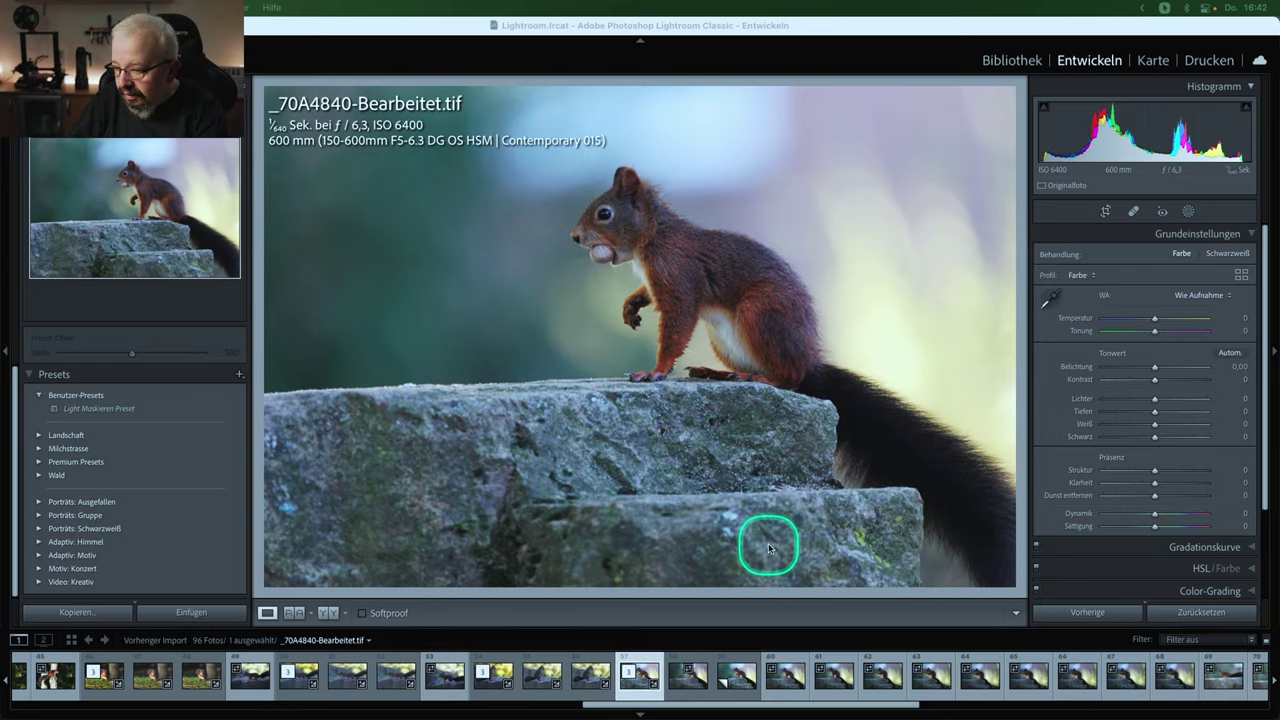
# Step: Compare the Photo AI TIFF against the raw original at 1:1 around the paw
pyautogui.click(780, 678)
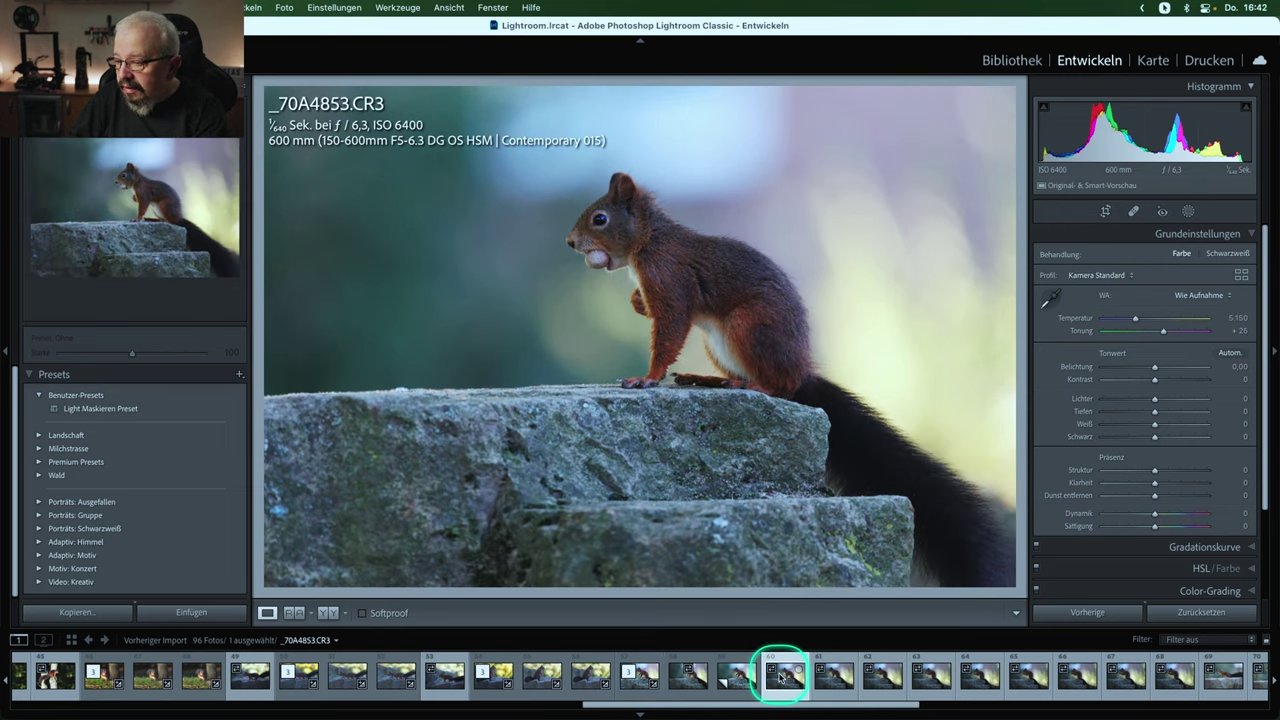
pyautogui.click(641, 680)
pyautogui.click(606, 301)
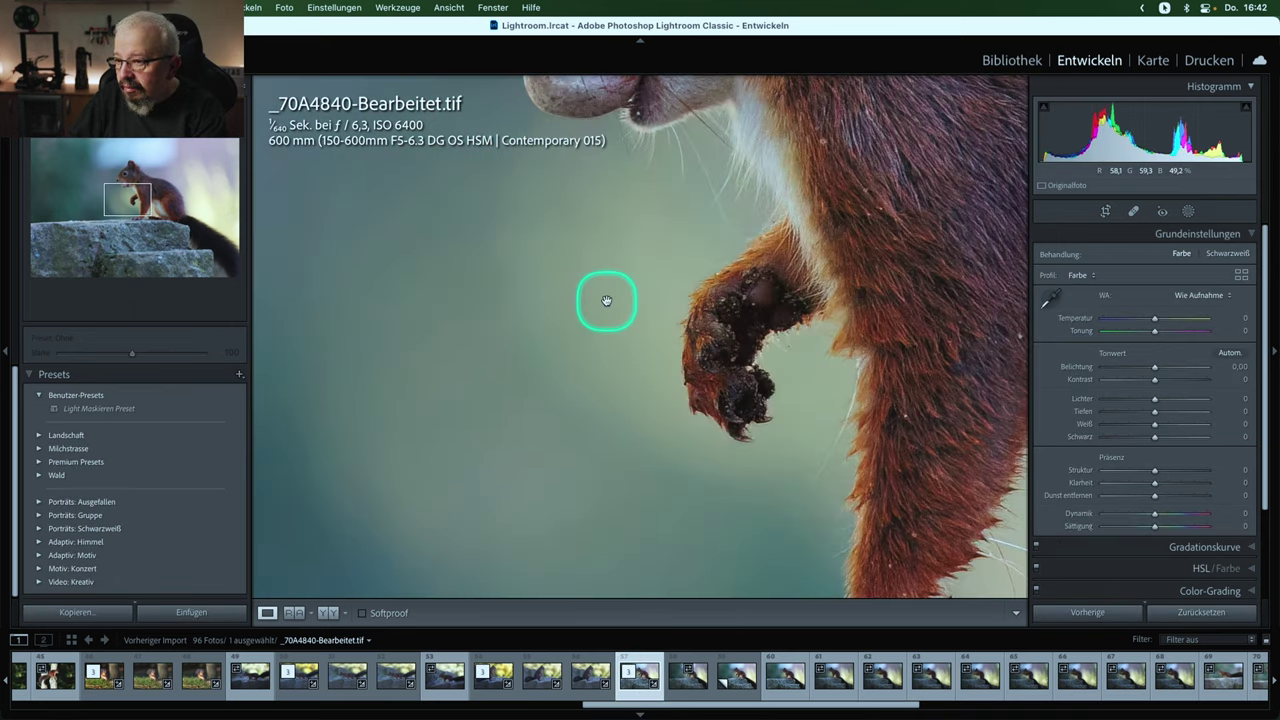
pyautogui.moveTo(606, 301); pyautogui.dragTo(539, 369)
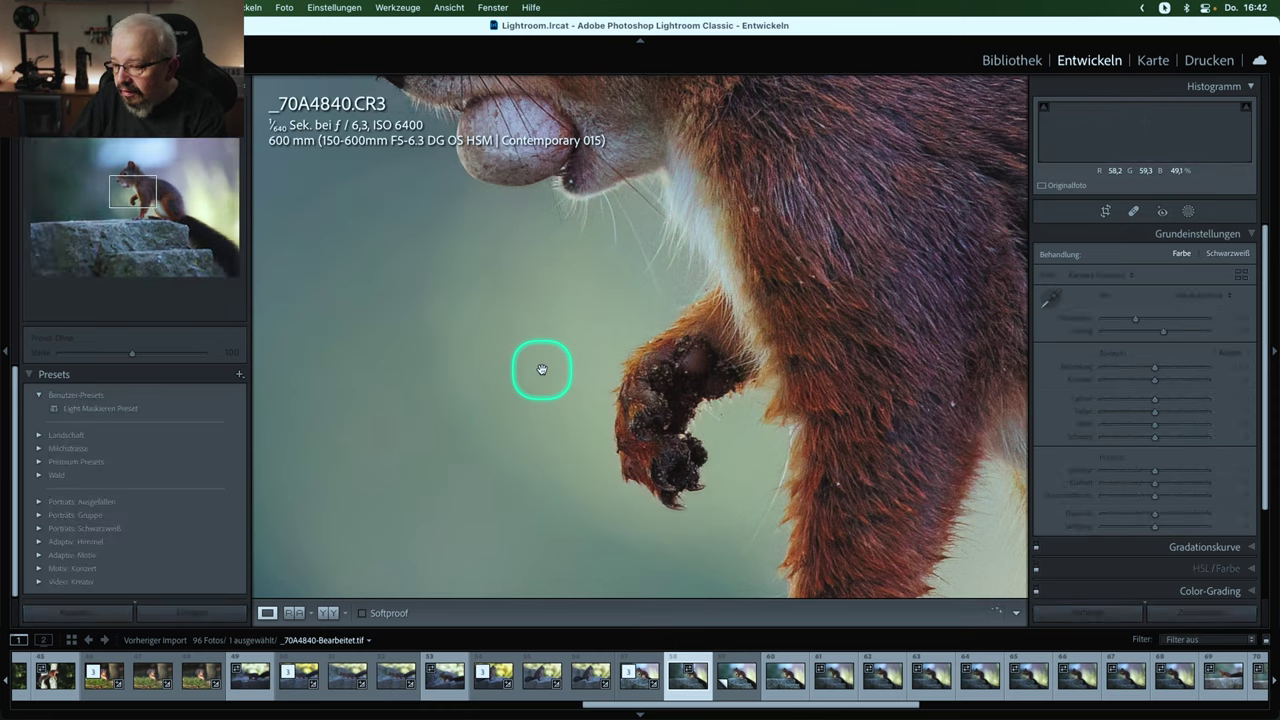
pyautogui.press('Right')
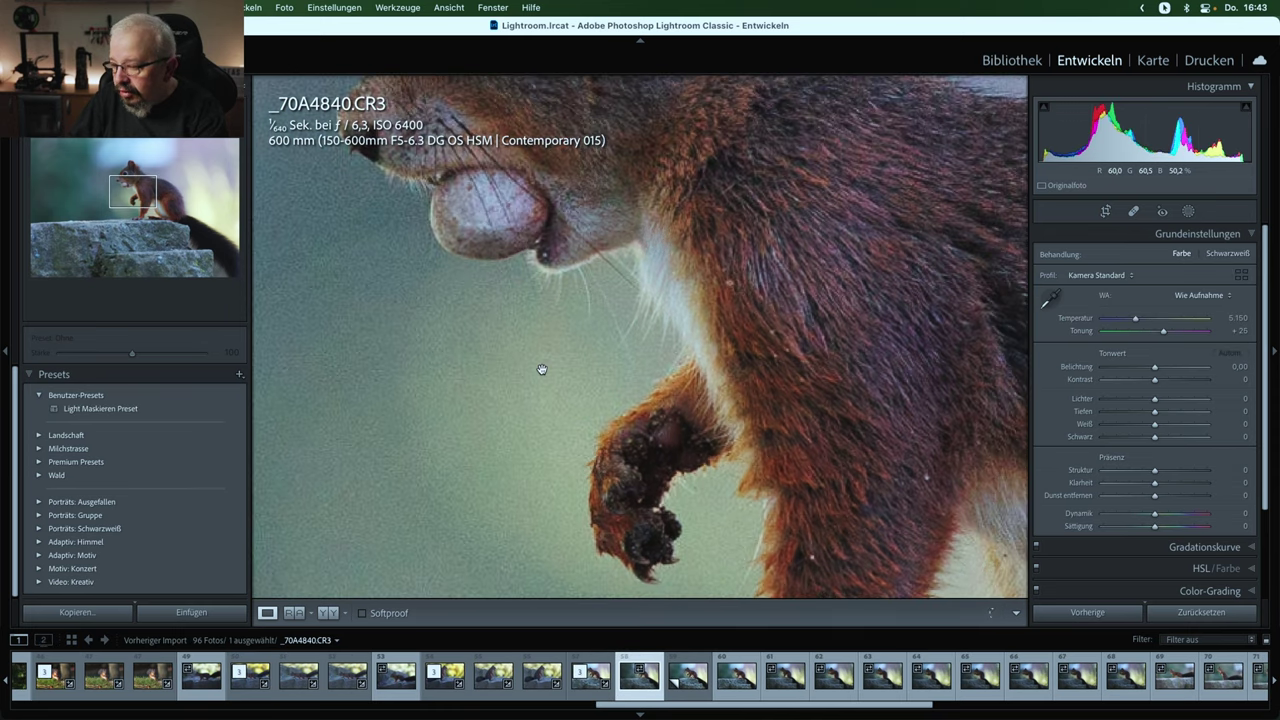
pyautogui.press('super+apostrophe')
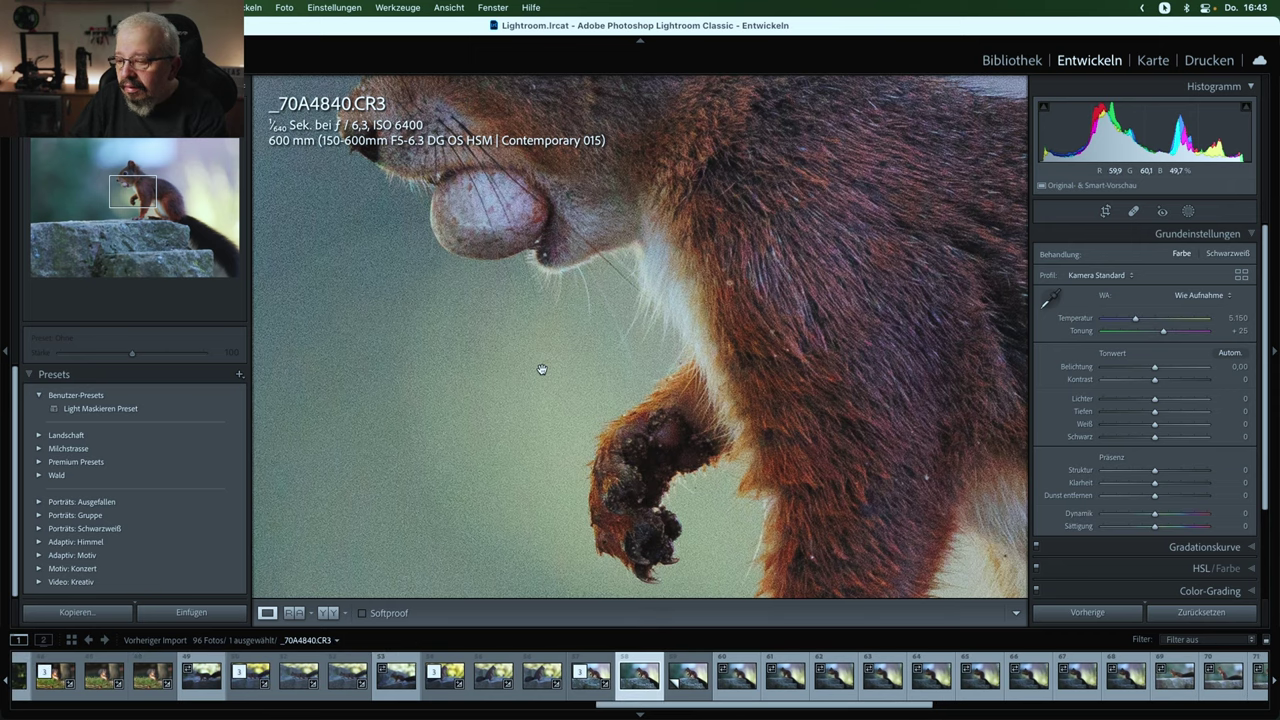
pyautogui.click(610, 655)
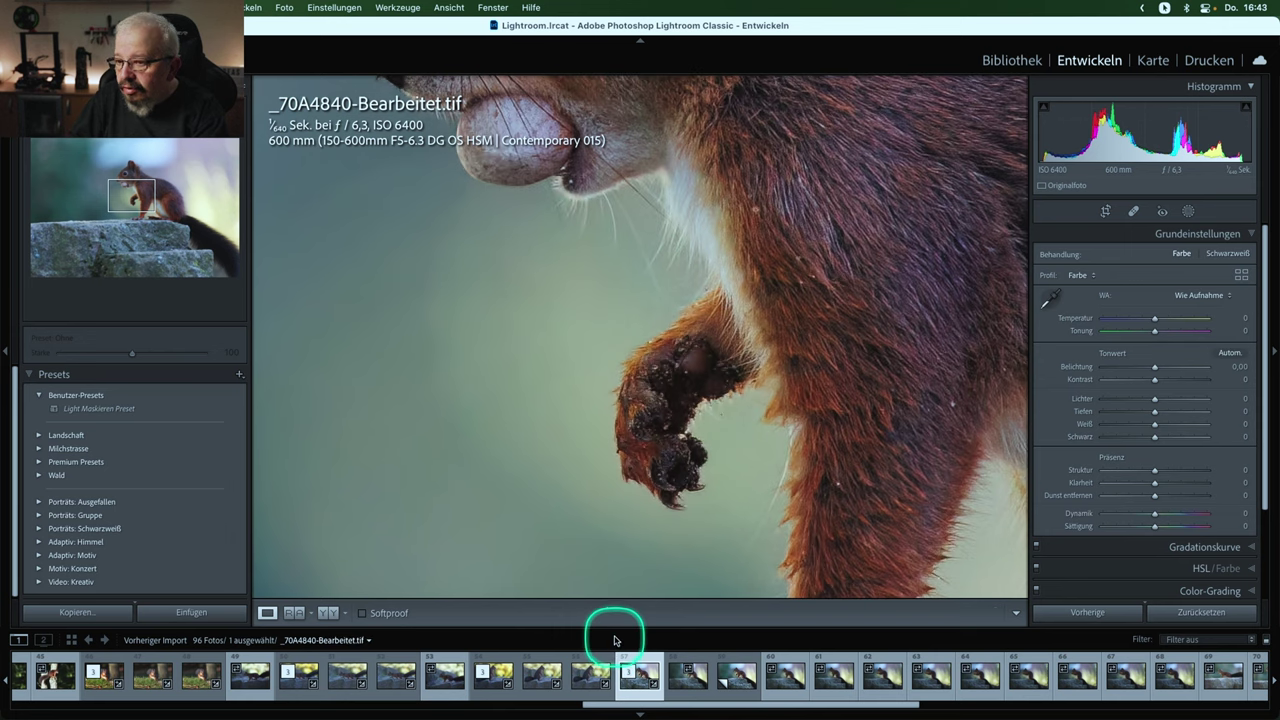
pyautogui.press('Right')
pyautogui.click(614, 407)
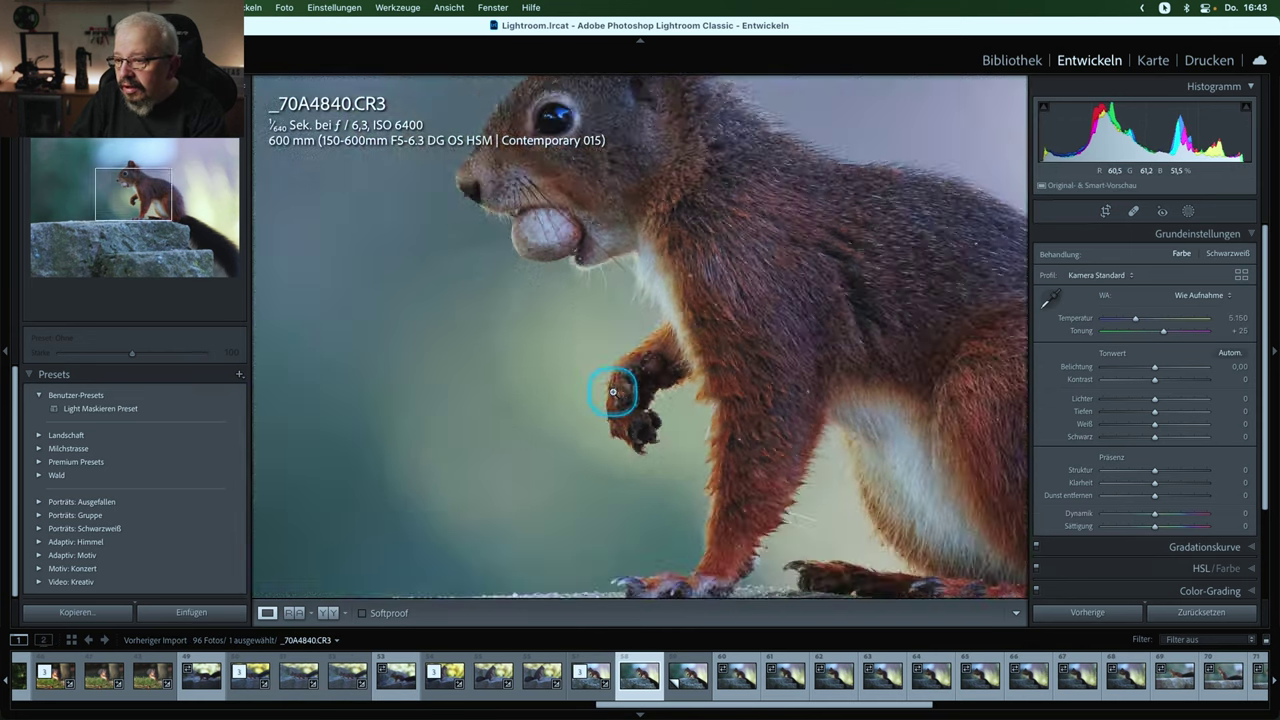
# Step: Send the raw original to Topaz DeNoise AI as a copy with Lightroom adjustments
pyautogui.rightClick(609, 326)
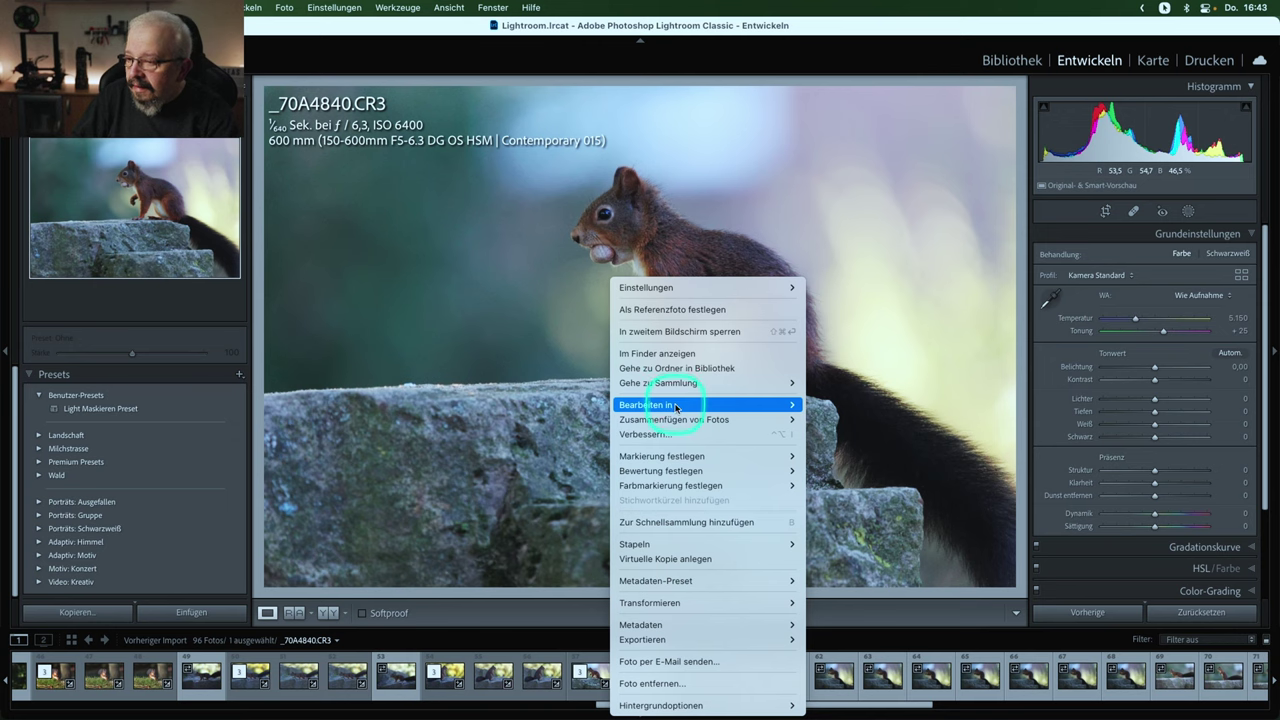
pyautogui.moveTo(660, 405)
pyautogui.click(862, 457)
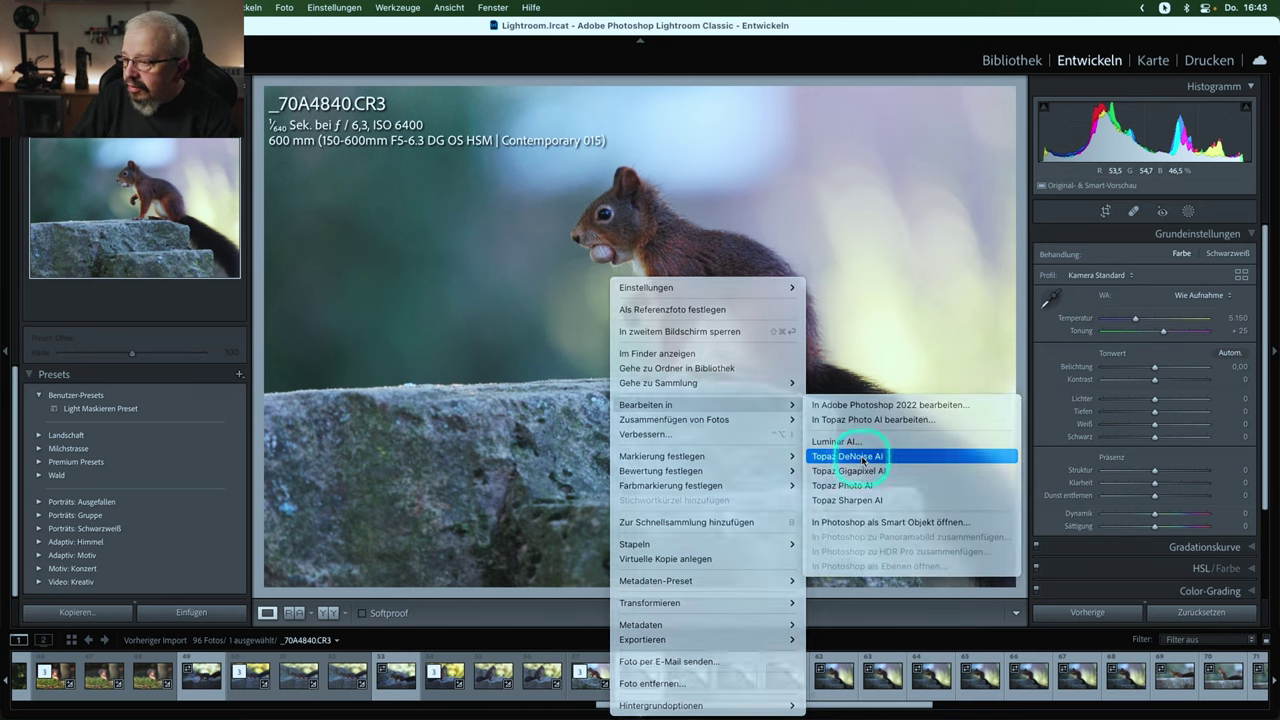
pyautogui.click(765, 350)
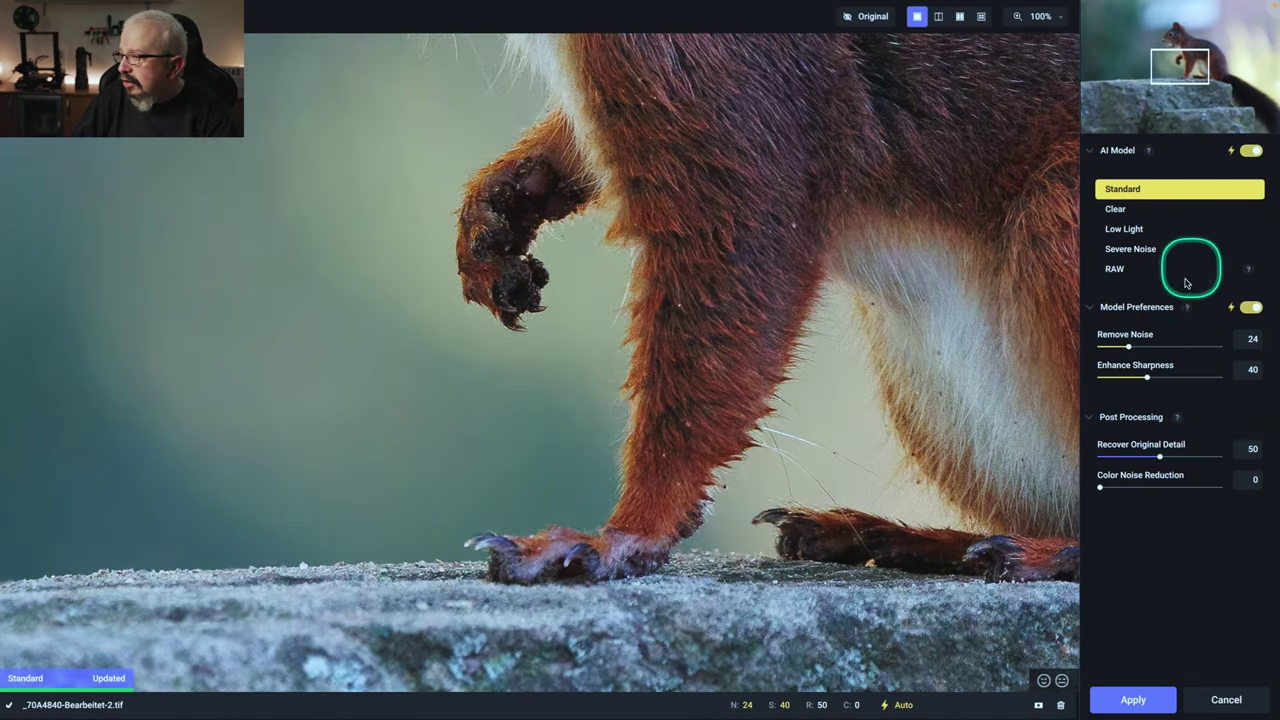
# Step: Check the original, then apply DeNoise AI's Standard model (noise 24, sharpness 40)
pyautogui.click(566, 340)
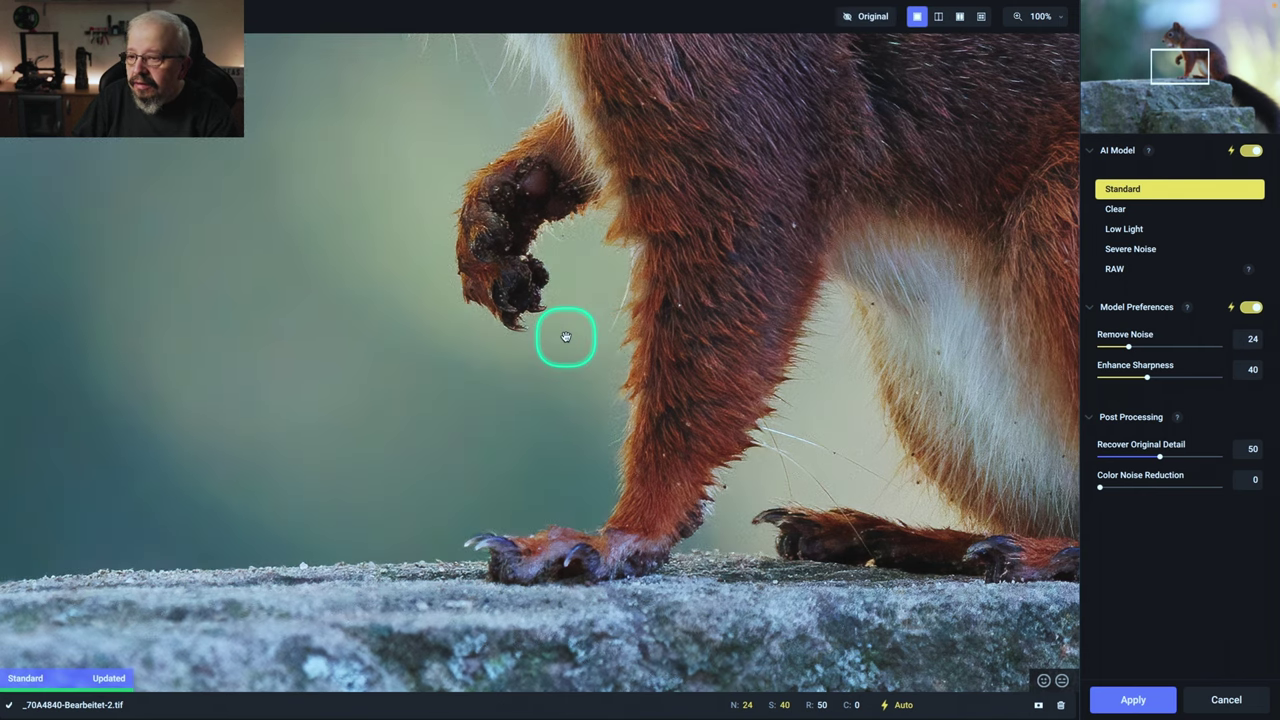
pyautogui.click(1140, 700)
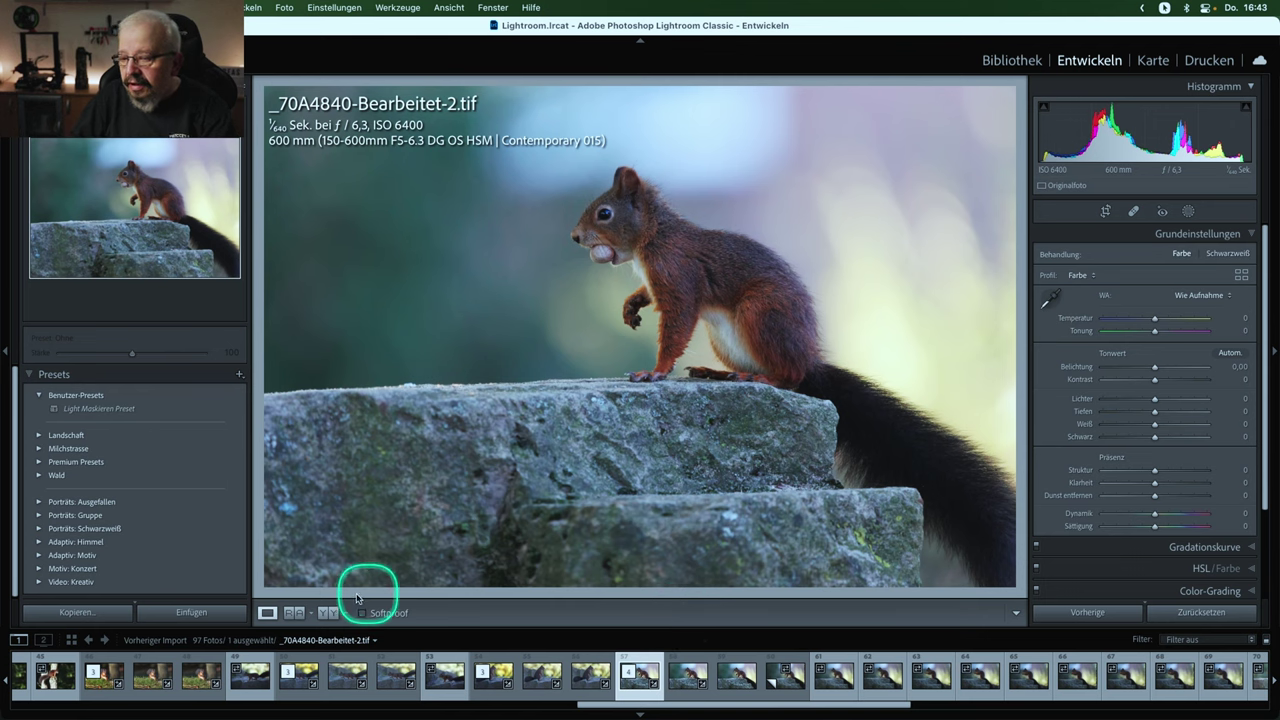
# Step: Set the Photo AI TIFF as reference beside the DeNoise version, both at 1:1 on the eye
pyautogui.click(294, 612)
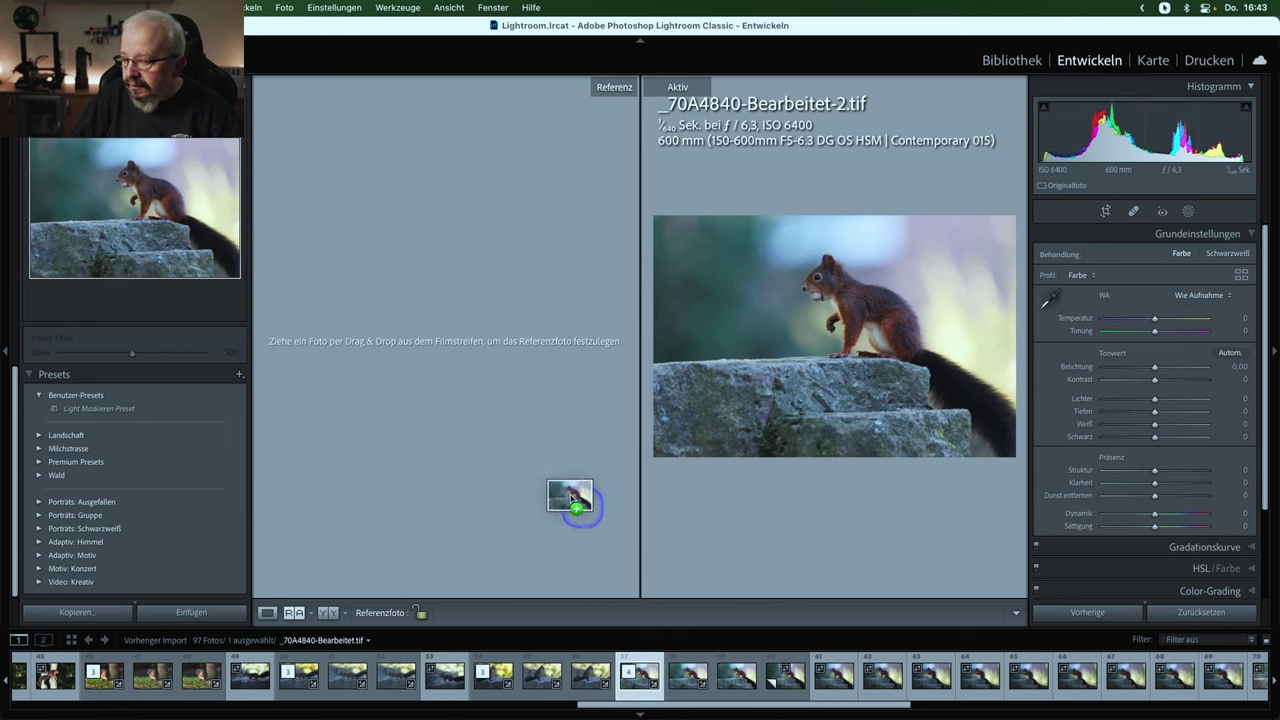
pyautogui.moveTo(693, 683); pyautogui.dragTo(547, 476)
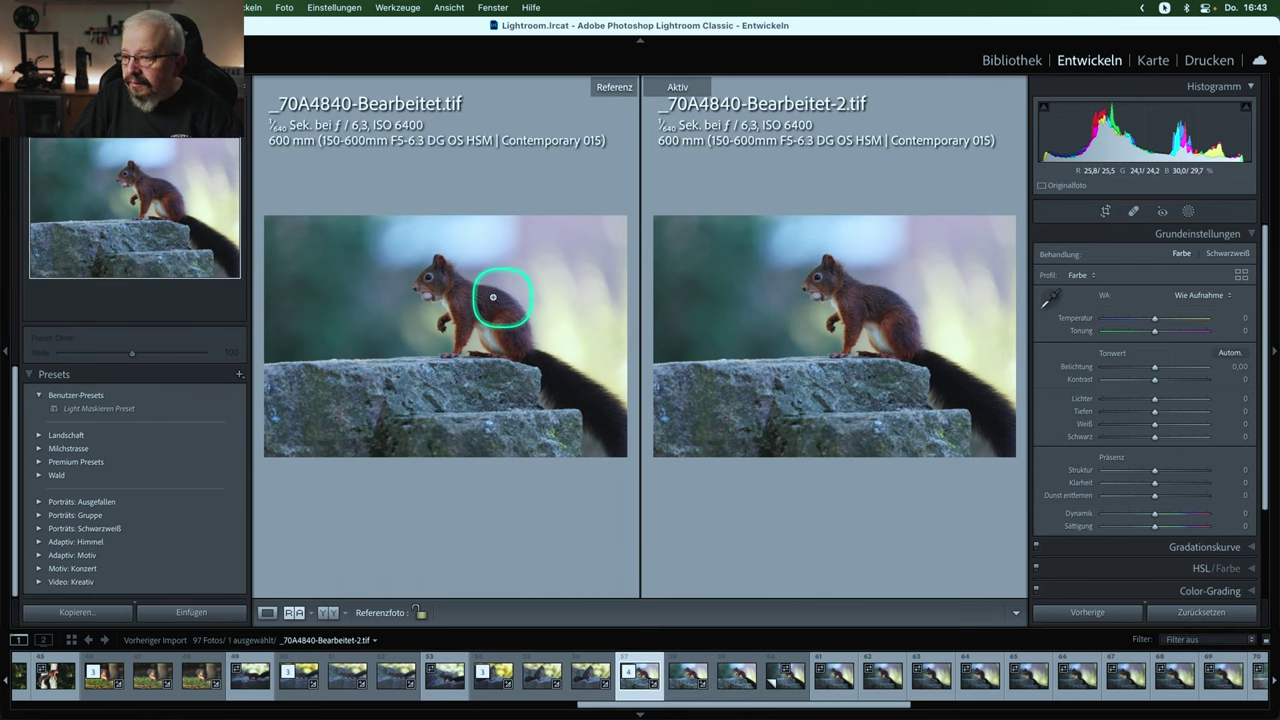
pyautogui.click(432, 266)
pyautogui.moveTo(400, 337); pyautogui.dragTo(569, 316)
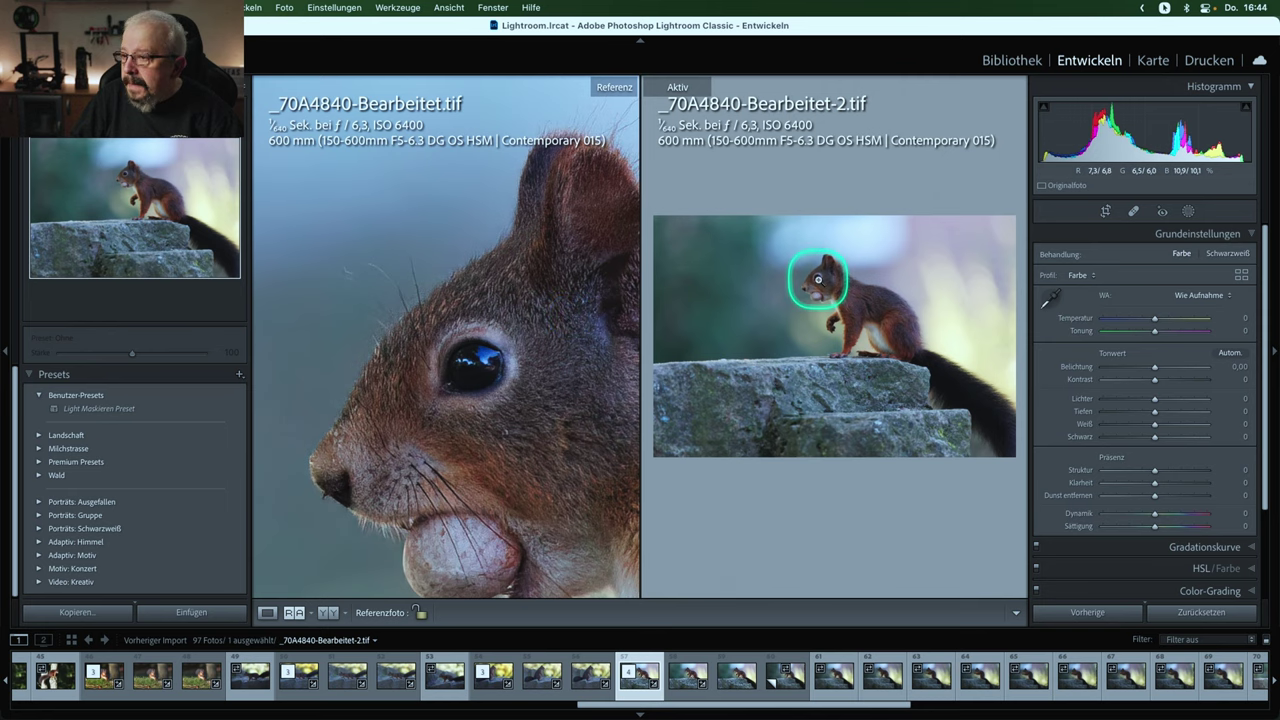
pyautogui.click(814, 277)
pyautogui.moveTo(793, 302); pyautogui.dragTo(836, 377)
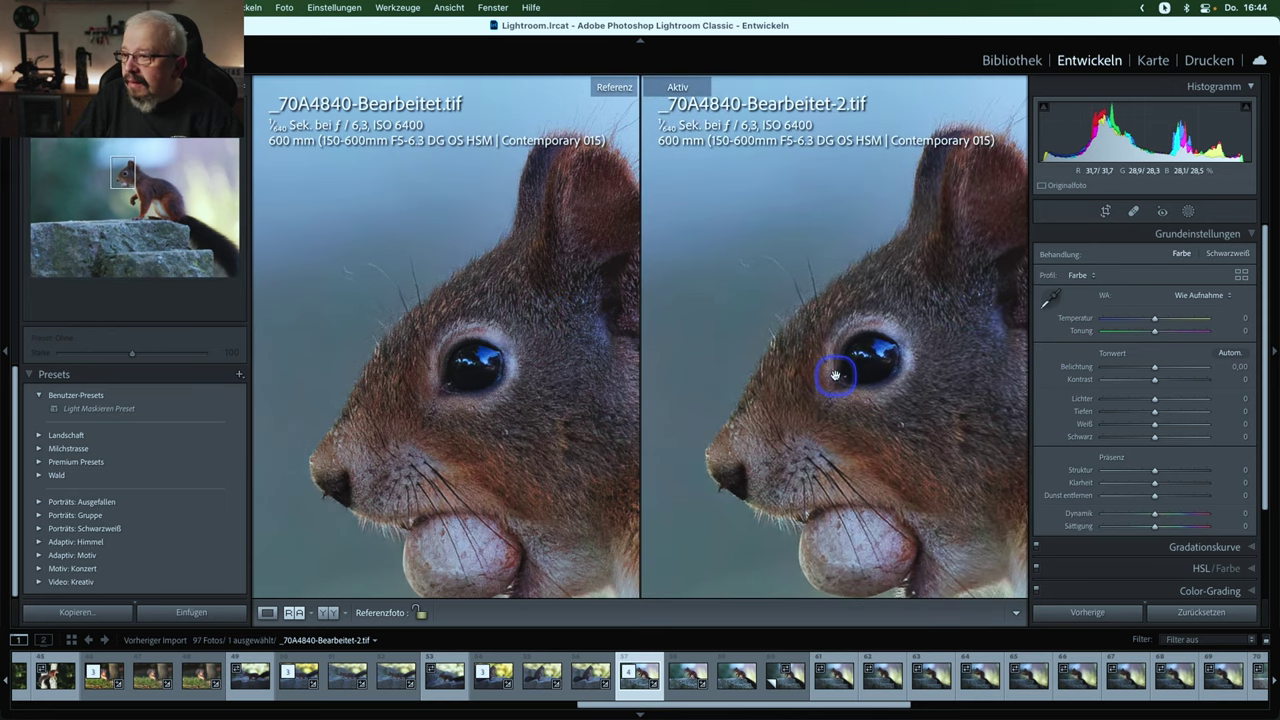
pyautogui.moveTo(830, 362)
pyautogui.mouseDown()
pyautogui.moveTo(794, 371)
pyautogui.moveTo(813, 297)
pyautogui.moveTo(777, 266)
pyautogui.mouseUp()
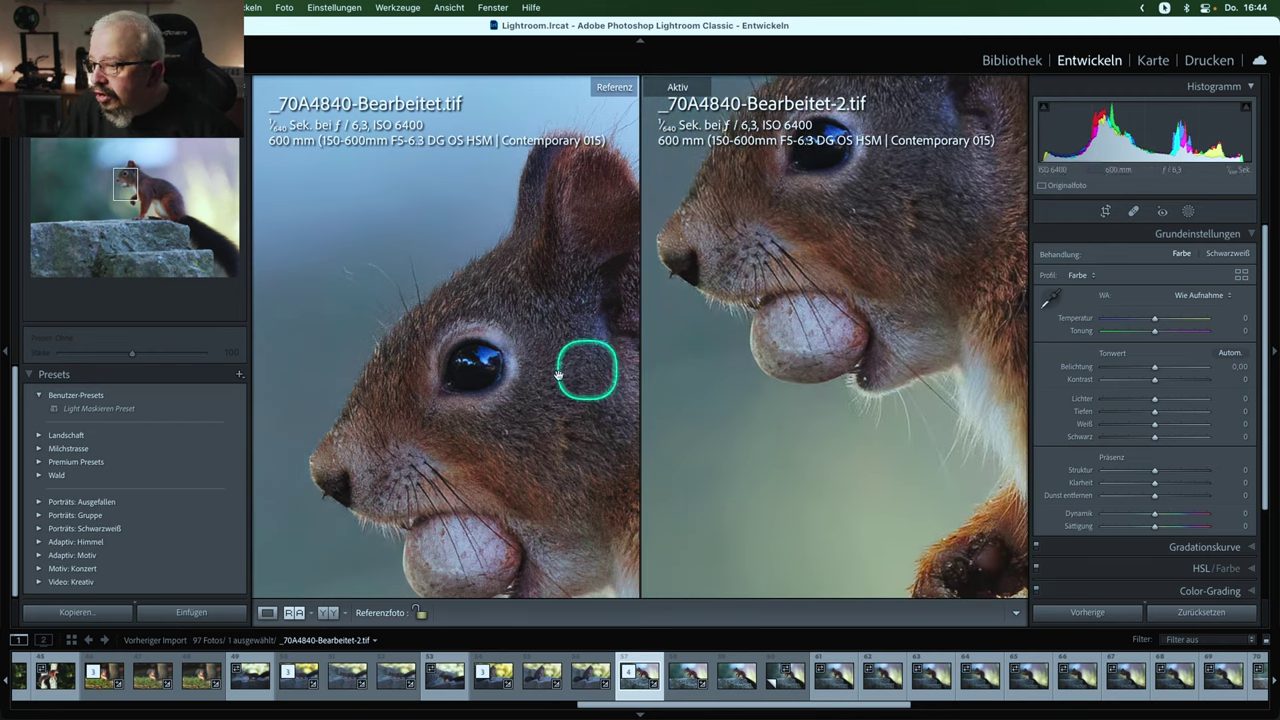
# Step: Align both 1:1 views on the nut, then on the raised paw and legs
pyautogui.moveTo(489, 413); pyautogui.dragTo(505, 254)
pyautogui.moveTo(528, 350)
pyautogui.mouseDown()
pyautogui.moveTo(492, 282)
pyautogui.moveTo(457, 360)
pyautogui.moveTo(464, 391)
pyautogui.mouseUp()
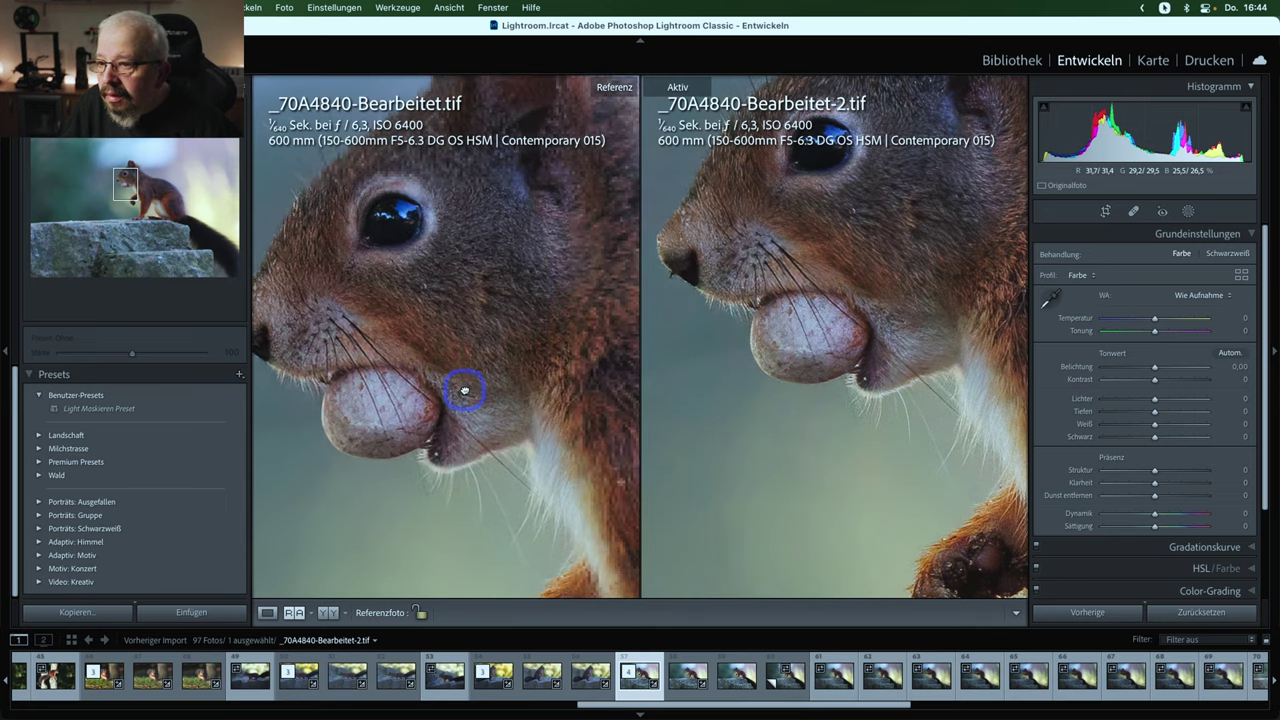
pyautogui.moveTo(894, 223)
pyautogui.mouseDown()
pyautogui.moveTo(864, 313)
pyautogui.moveTo(857, 294)
pyautogui.mouseUp()
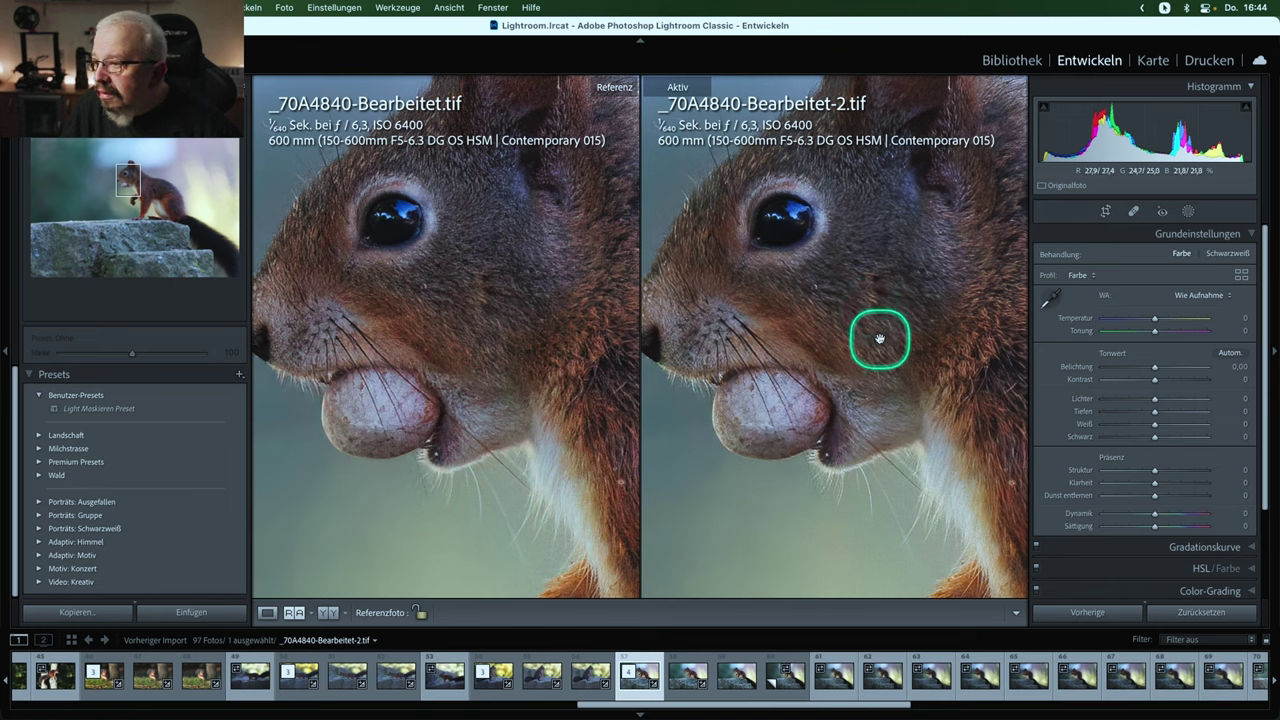
pyautogui.moveTo(880, 335)
pyautogui.mouseDown()
pyautogui.moveTo(718, 212)
pyautogui.moveTo(824, 248)
pyautogui.mouseUp()
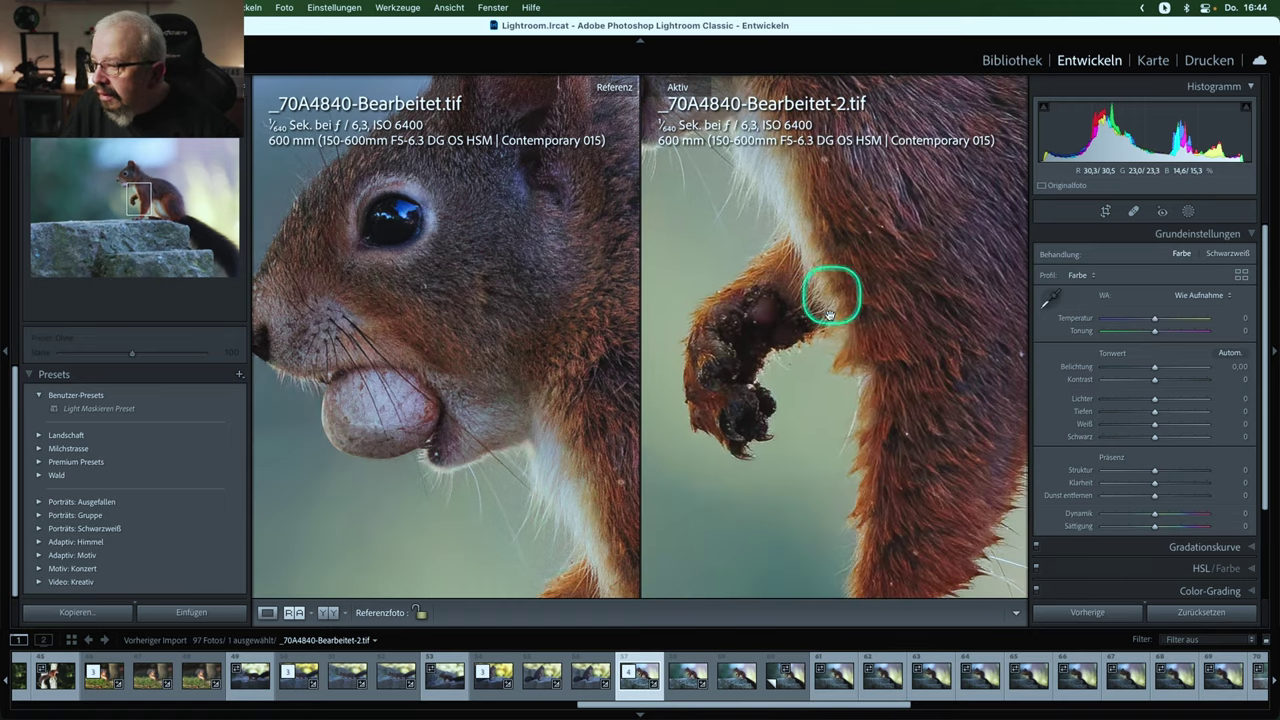
pyautogui.moveTo(580, 394); pyautogui.dragTo(497, 289)
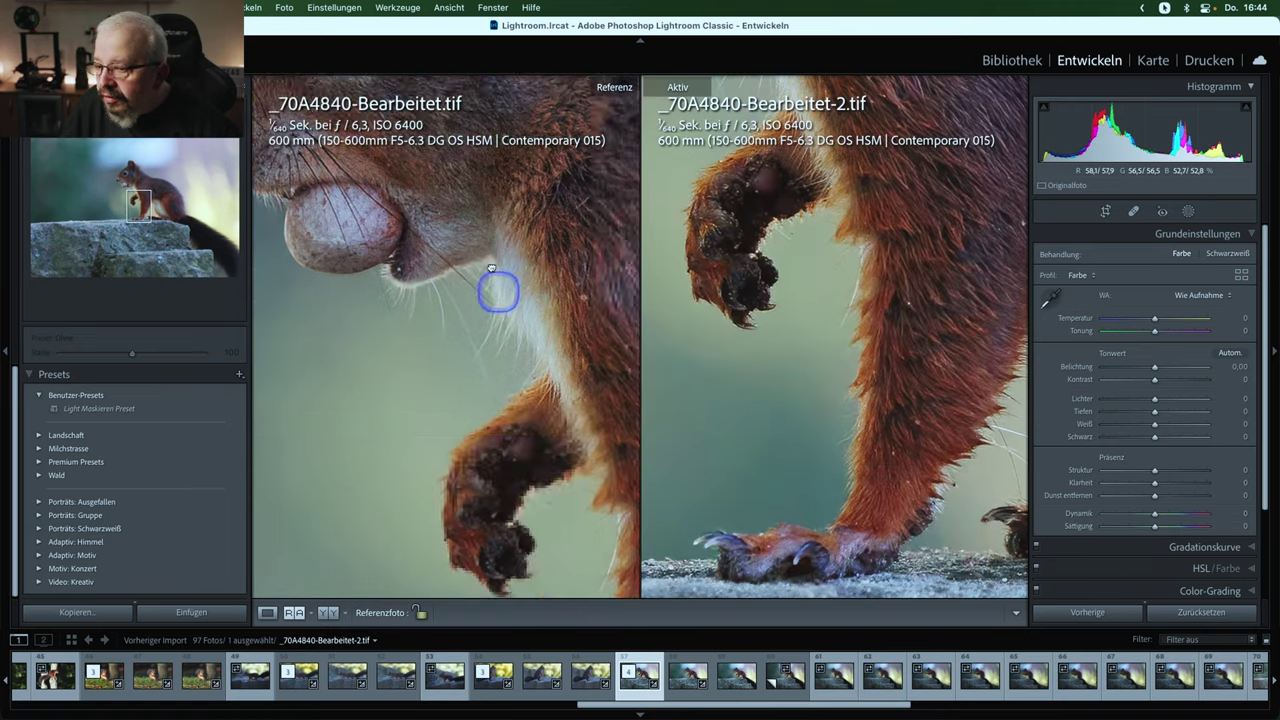
pyautogui.moveTo(551, 509); pyautogui.dragTo(463, 264)
pyautogui.moveTo(466, 363); pyautogui.dragTo(471, 334)
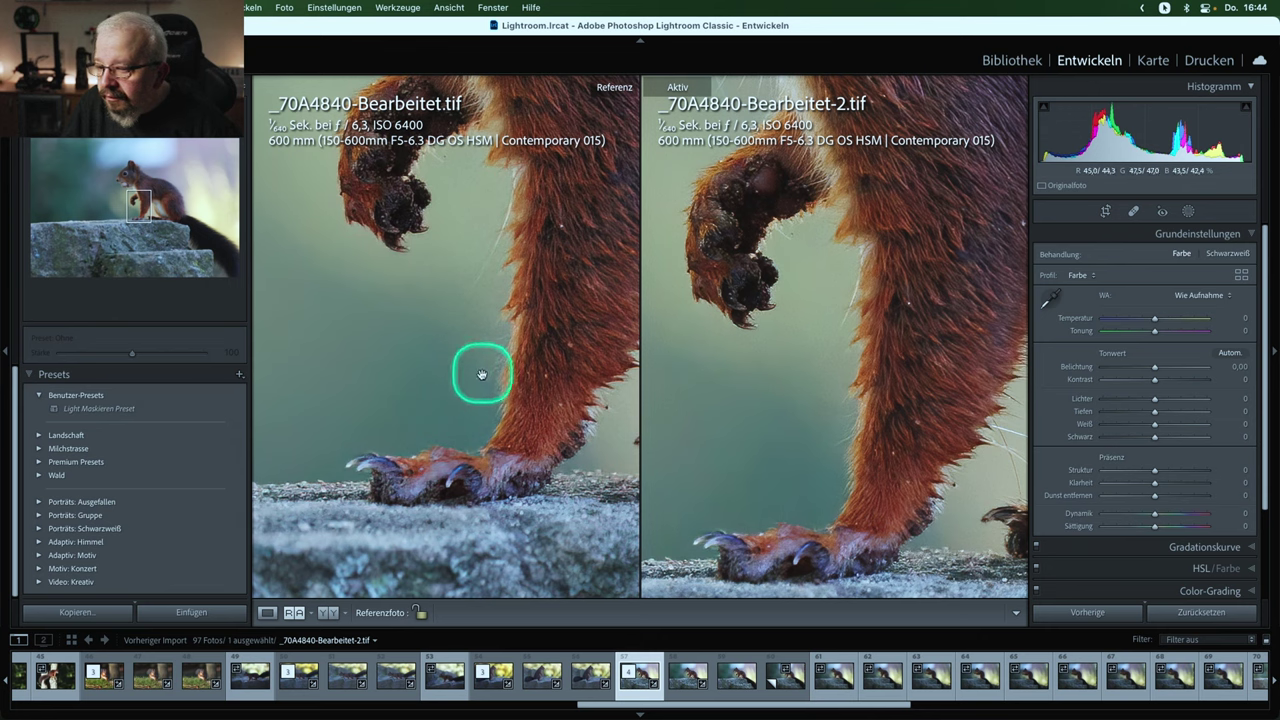
# Step: Compare the belly, feet and dark tail fur in both versions, then return to Loupe view
pyautogui.moveTo(846, 329); pyautogui.dragTo(660, 290)
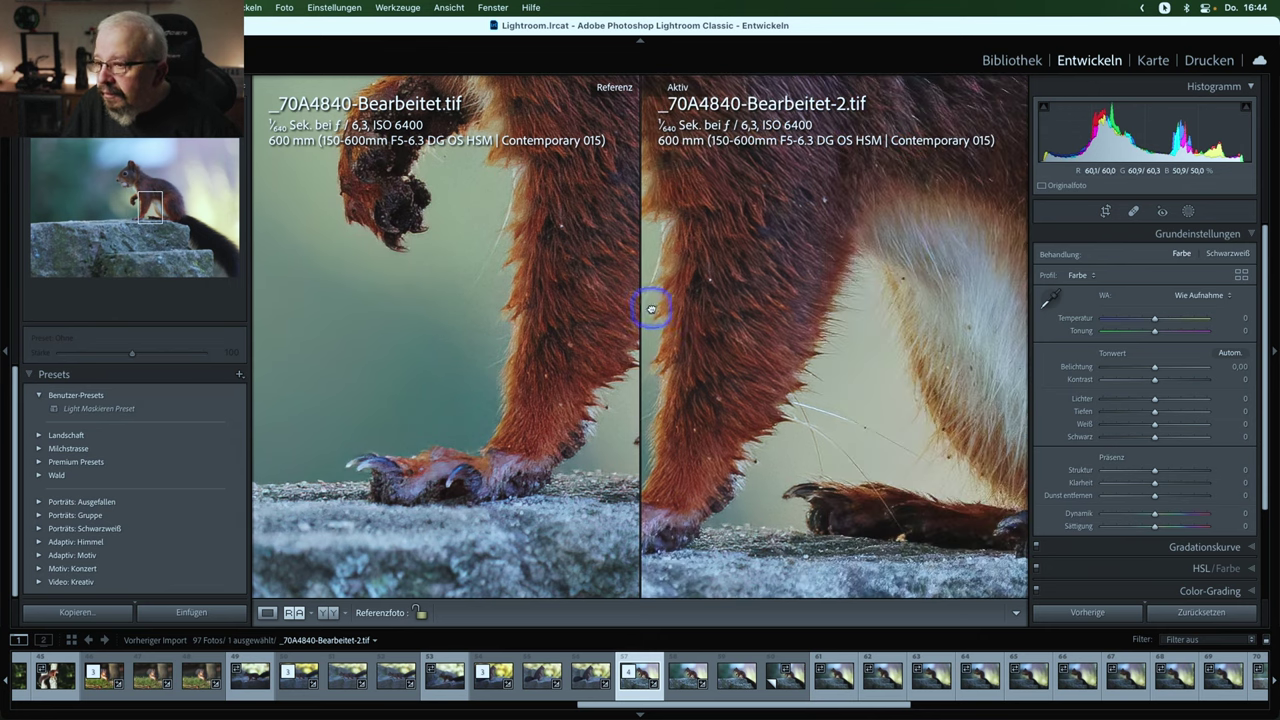
pyautogui.moveTo(843, 340); pyautogui.dragTo(709, 287)
pyautogui.moveTo(630, 340)
pyautogui.mouseDown()
pyautogui.moveTo(527, 353)
pyautogui.moveTo(429, 314)
pyautogui.mouseUp()
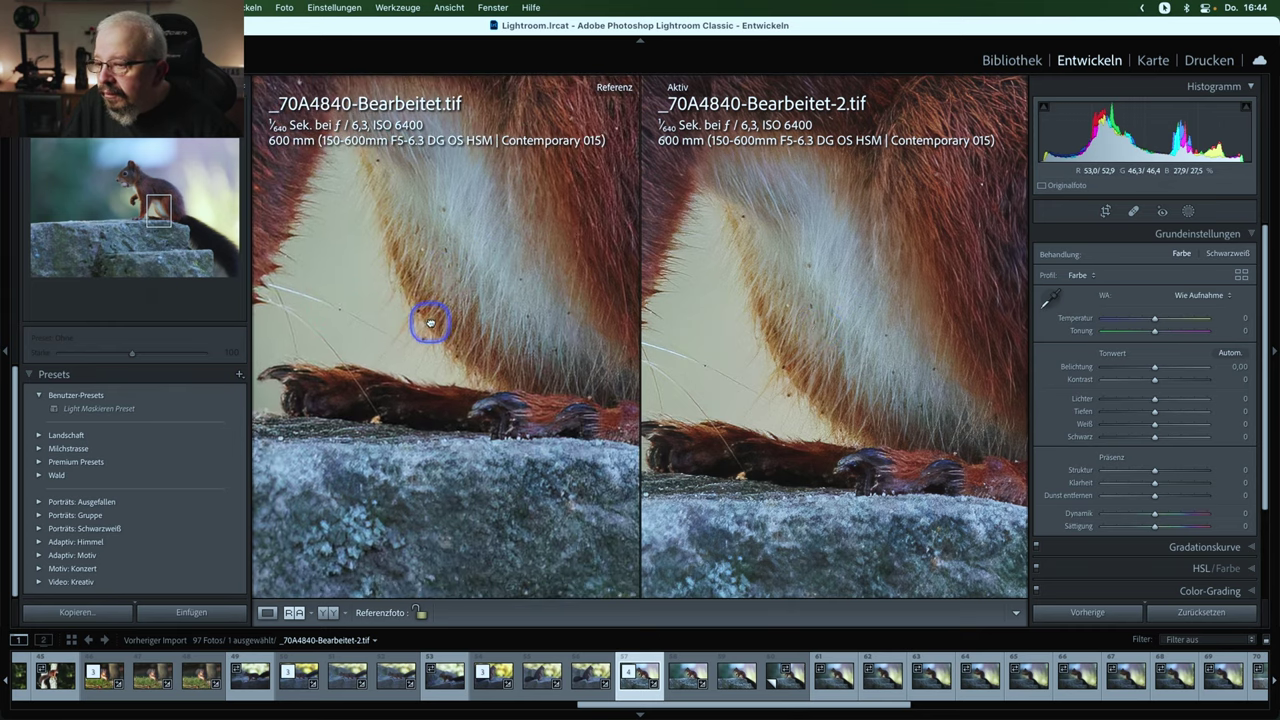
pyautogui.moveTo(507, 360)
pyautogui.mouseDown()
pyautogui.moveTo(486, 323)
pyautogui.moveTo(491, 391)
pyautogui.mouseUp()
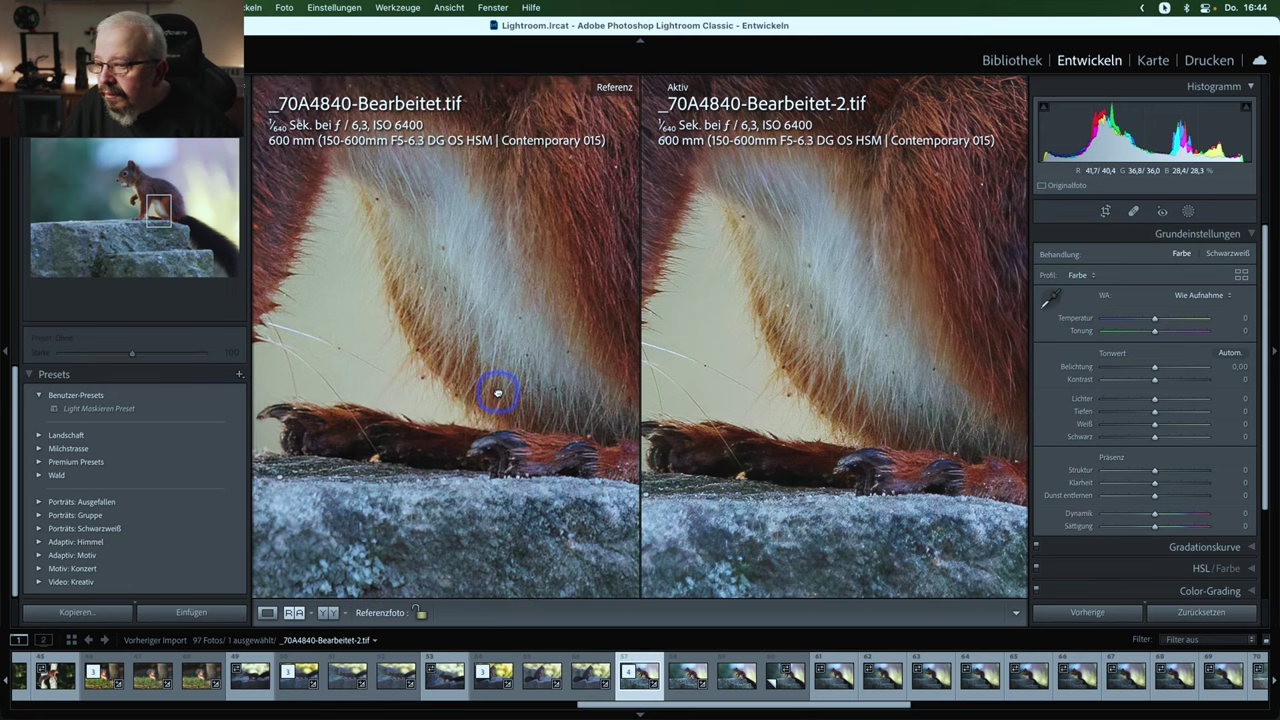
pyautogui.moveTo(880, 386)
pyautogui.mouseDown()
pyautogui.moveTo(752, 372)
pyautogui.moveTo(943, 363)
pyautogui.moveTo(923, 371)
pyautogui.moveTo(766, 337)
pyautogui.moveTo(912, 412)
pyautogui.moveTo(874, 434)
pyautogui.mouseUp()
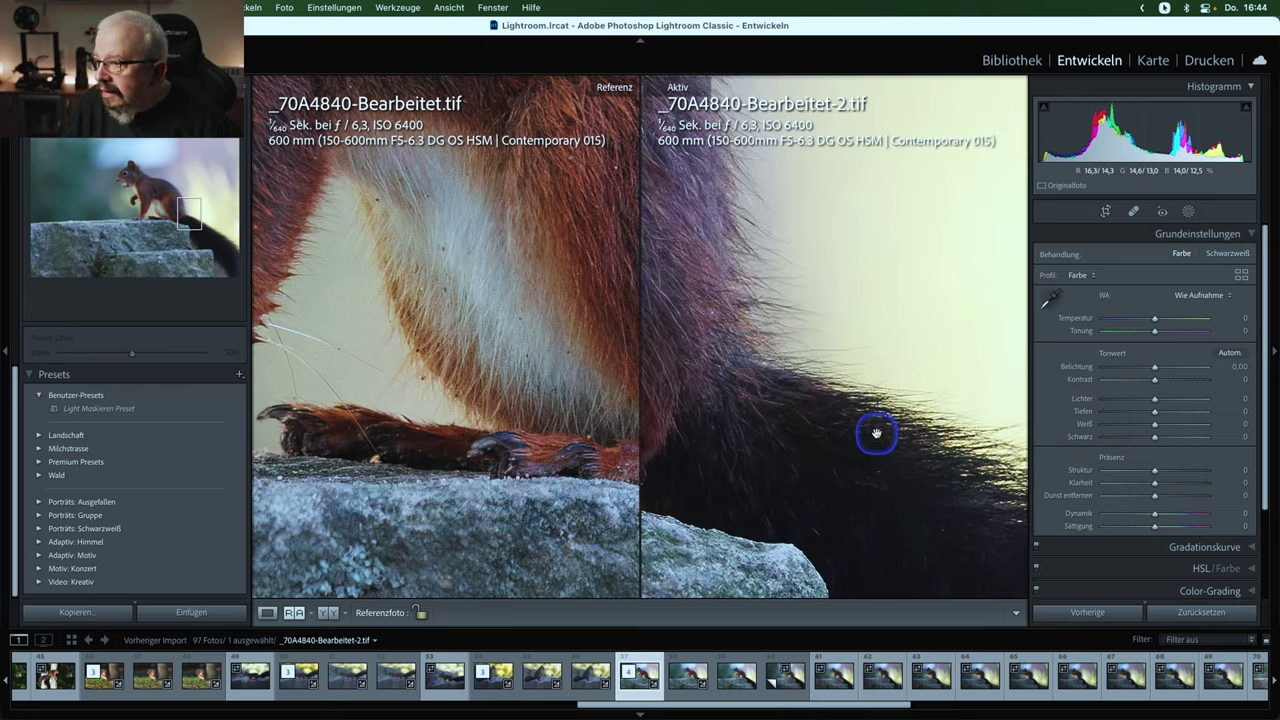
pyautogui.moveTo(531, 349)
pyautogui.mouseDown()
pyautogui.moveTo(410, 344)
pyautogui.moveTo(557, 357)
pyautogui.moveTo(471, 347)
pyautogui.moveTo(509, 366)
pyautogui.mouseUp()
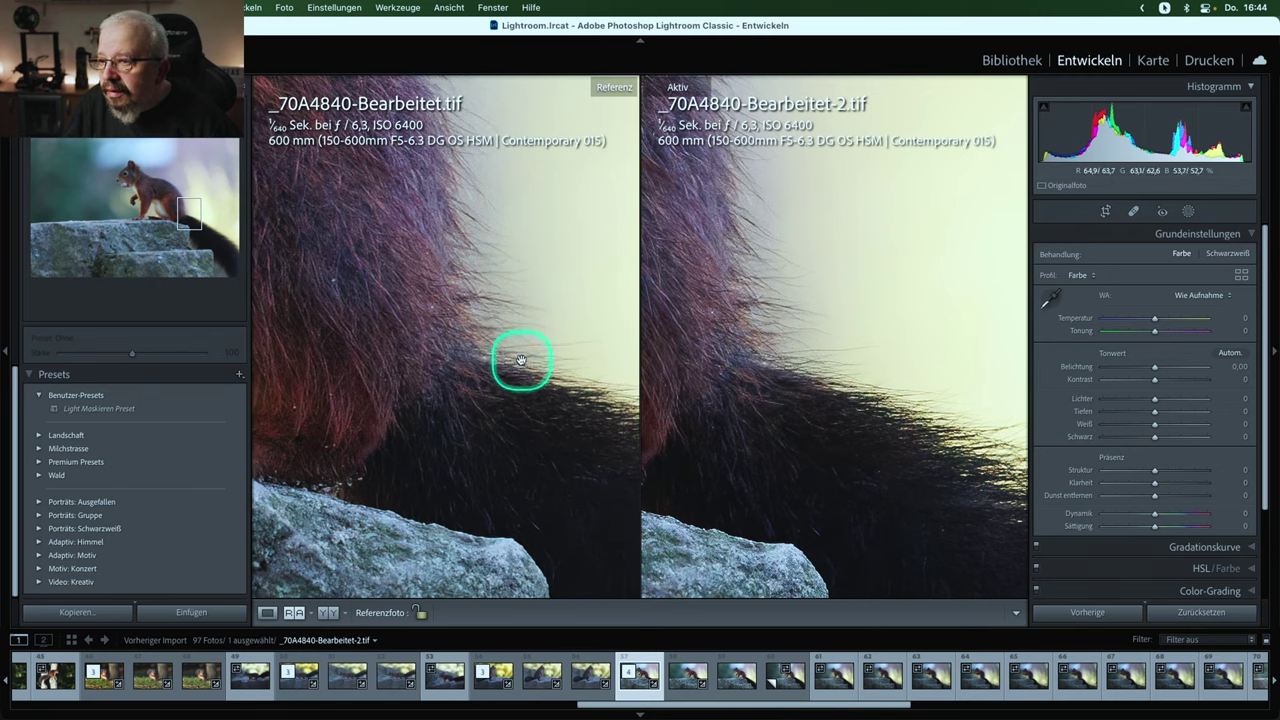
pyautogui.moveTo(515, 353); pyautogui.dragTo(514, 356)
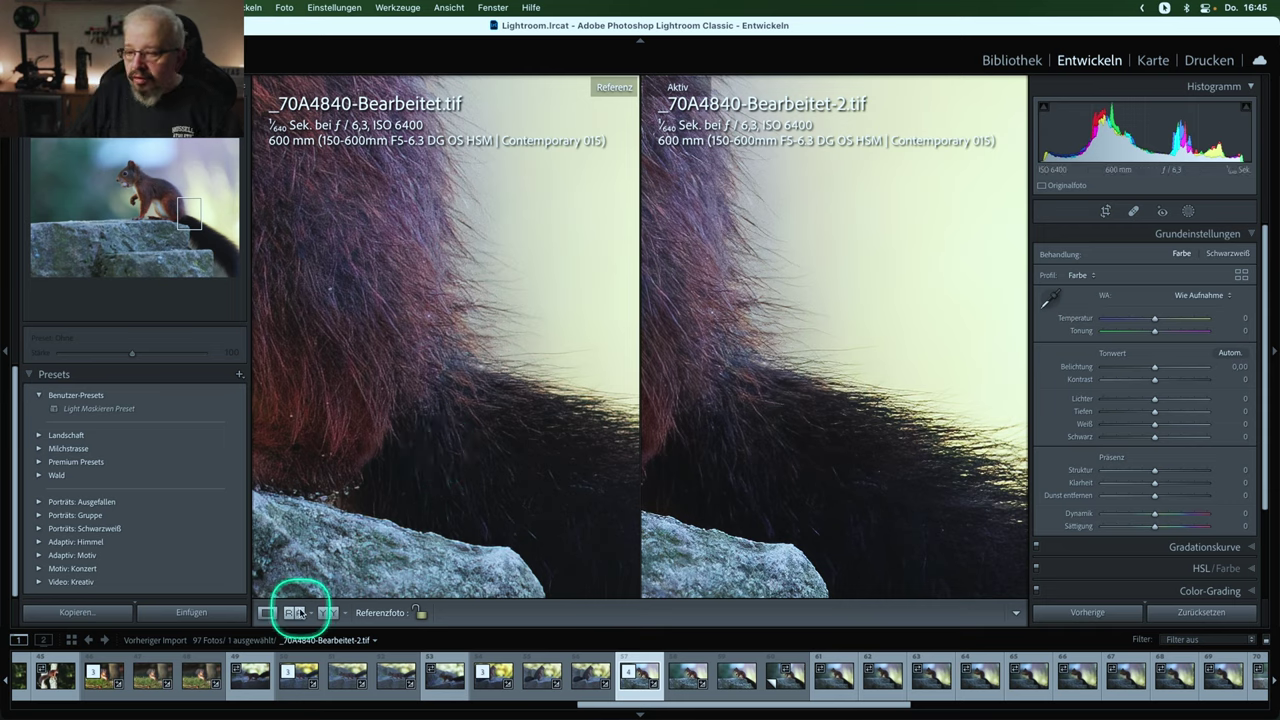
pyautogui.click(268, 613)
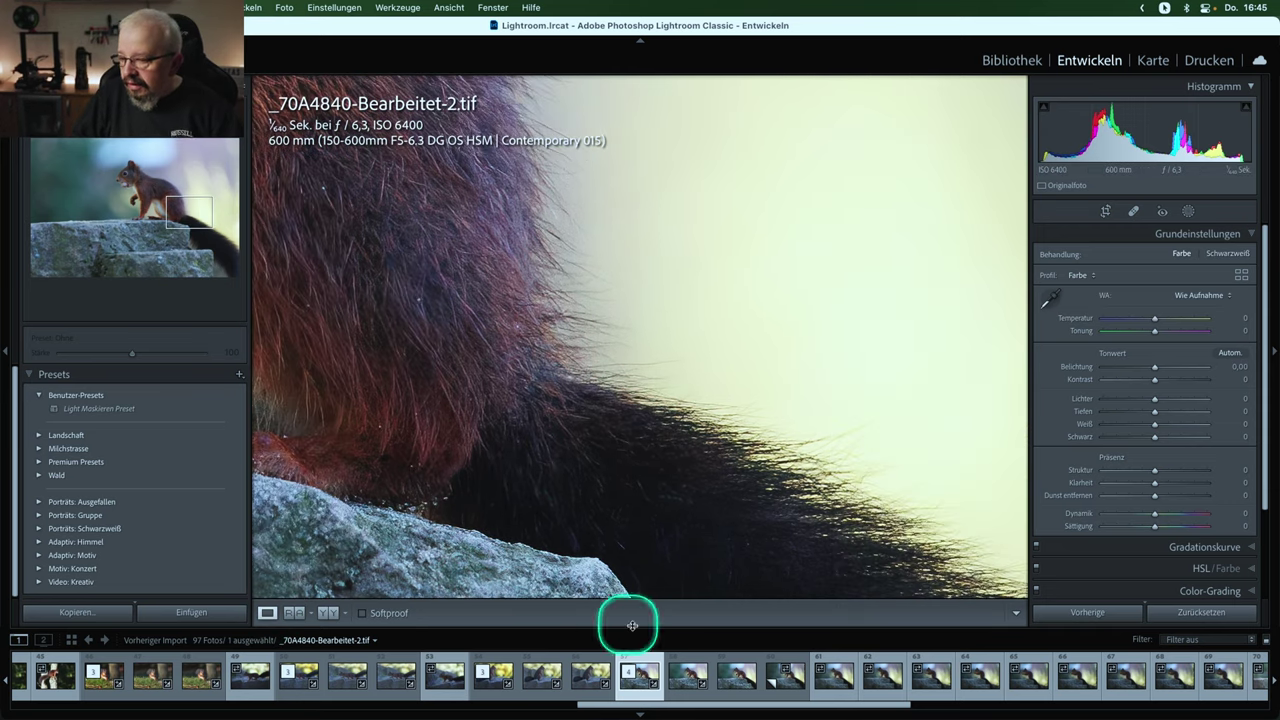
# Step: View the raw _70A4840.CR3 fitted to the window, then go back to _70A4840-Bearbeitet-2.tif
pyautogui.click(736, 677)
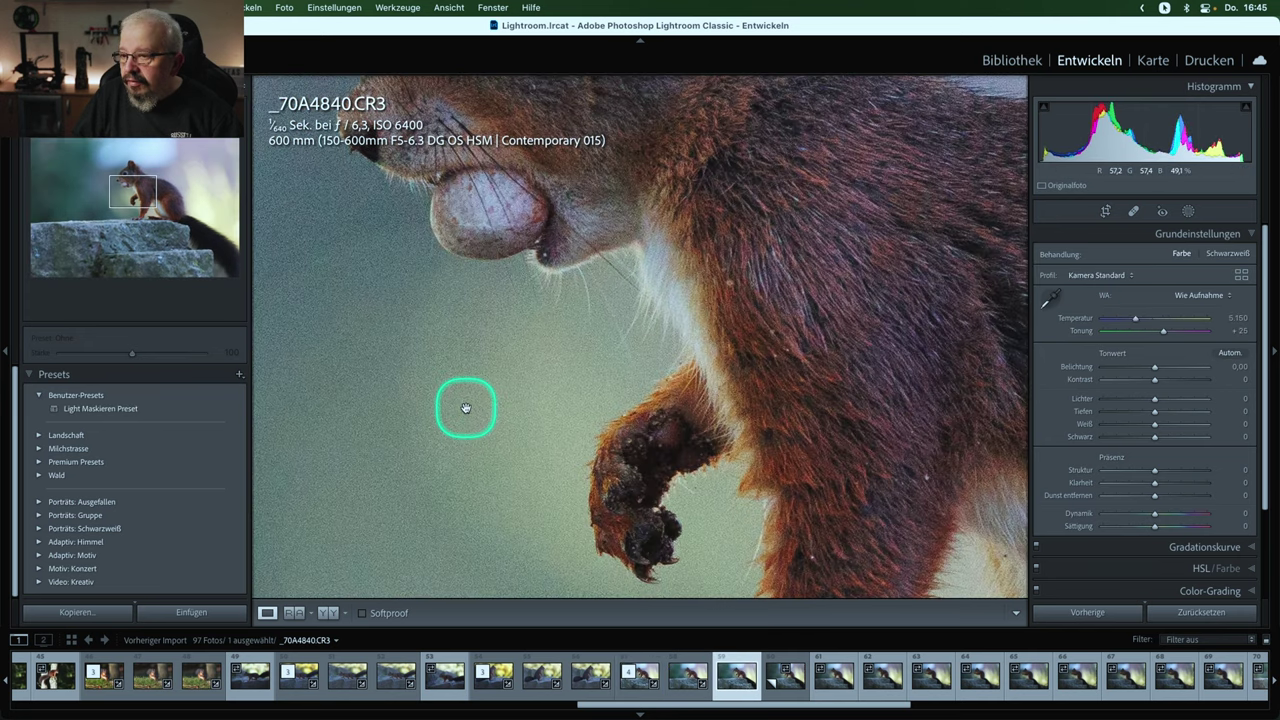
pyautogui.click(513, 361)
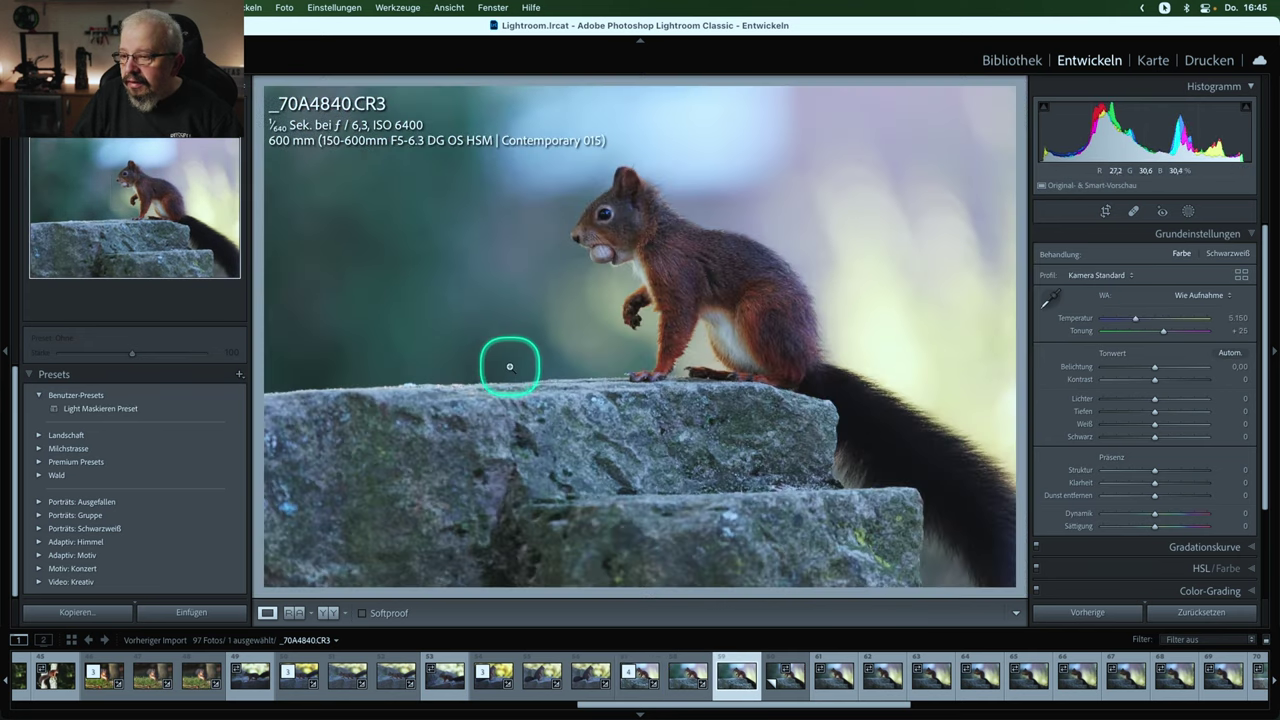
pyautogui.rightClick(736, 678)
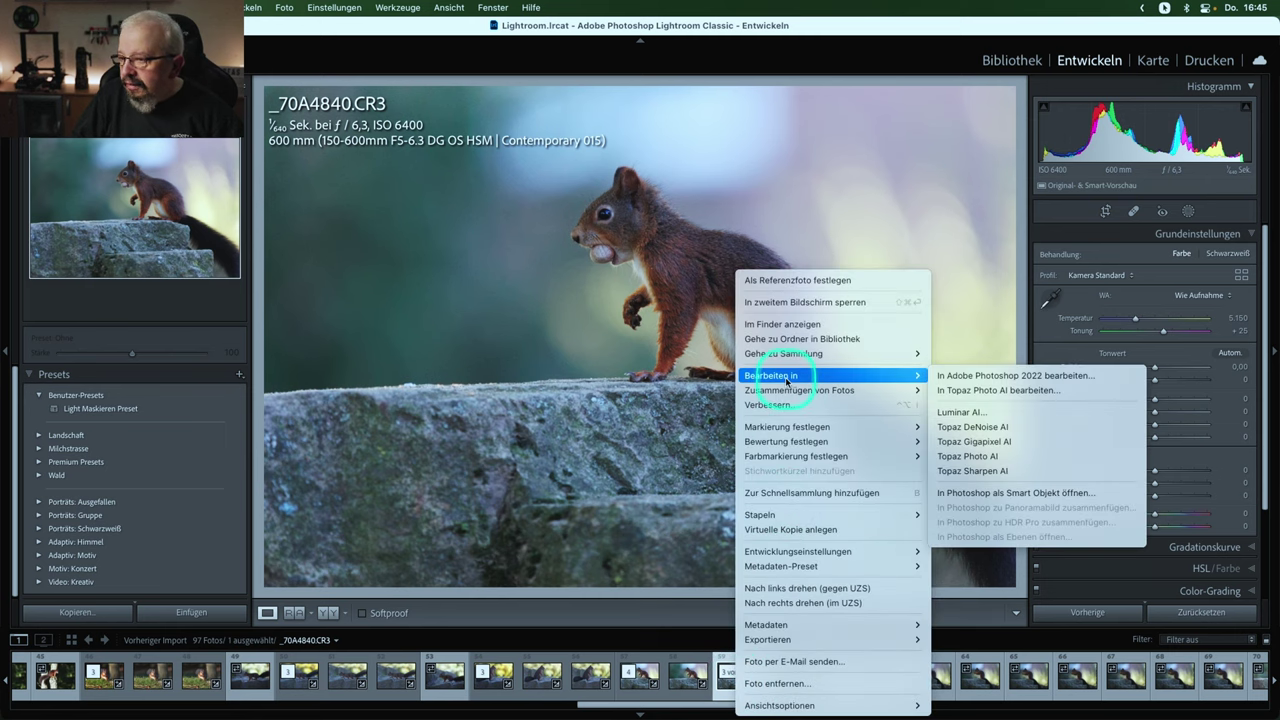
pyautogui.click(647, 682)
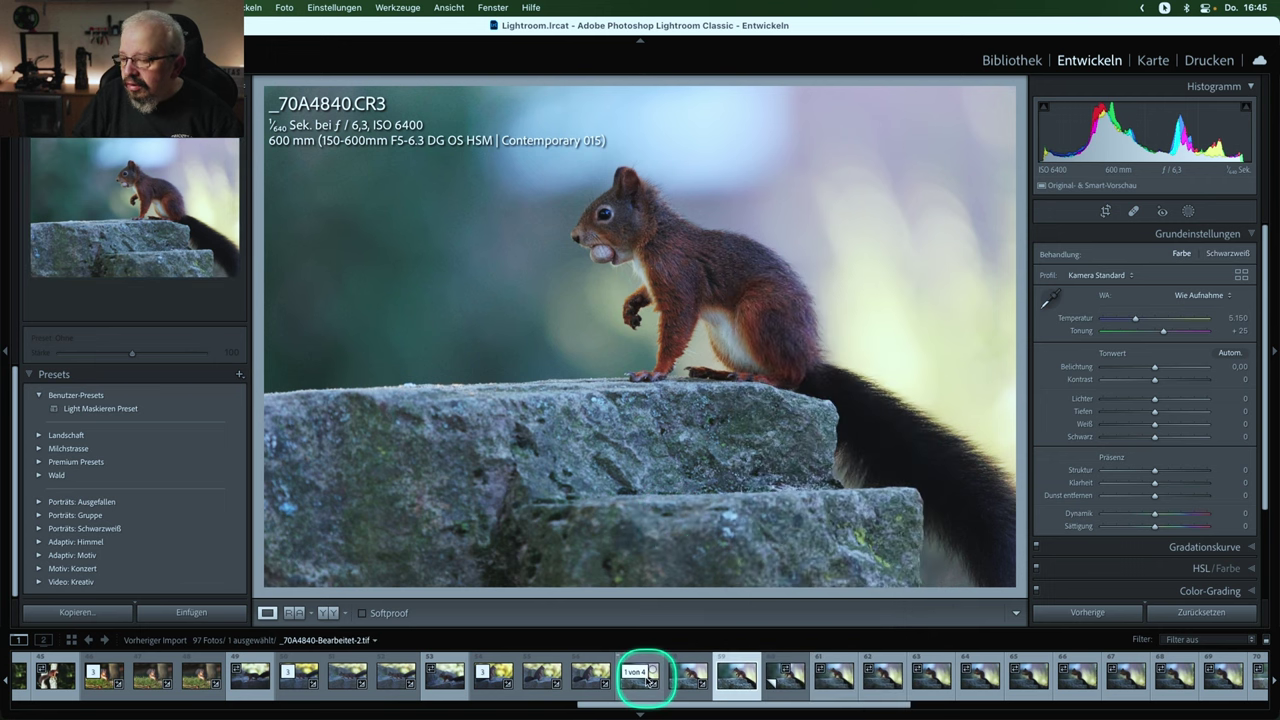
pyautogui.click(641, 685)
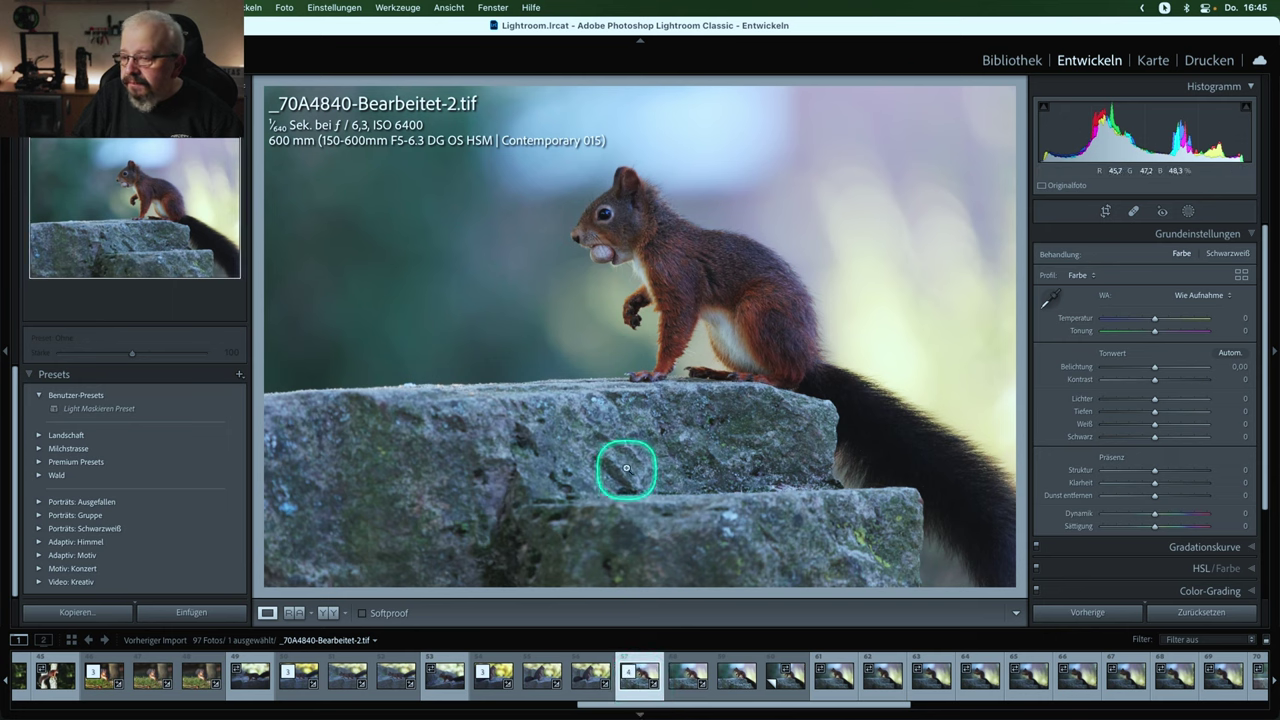
# Step: Edit a copy of _70A4840-Bearbeitet-2.tif with Lightroom adjustments in Topaz Sharpen AI
pyautogui.rightClick(632, 369)
pyautogui.moveTo(670, 404)
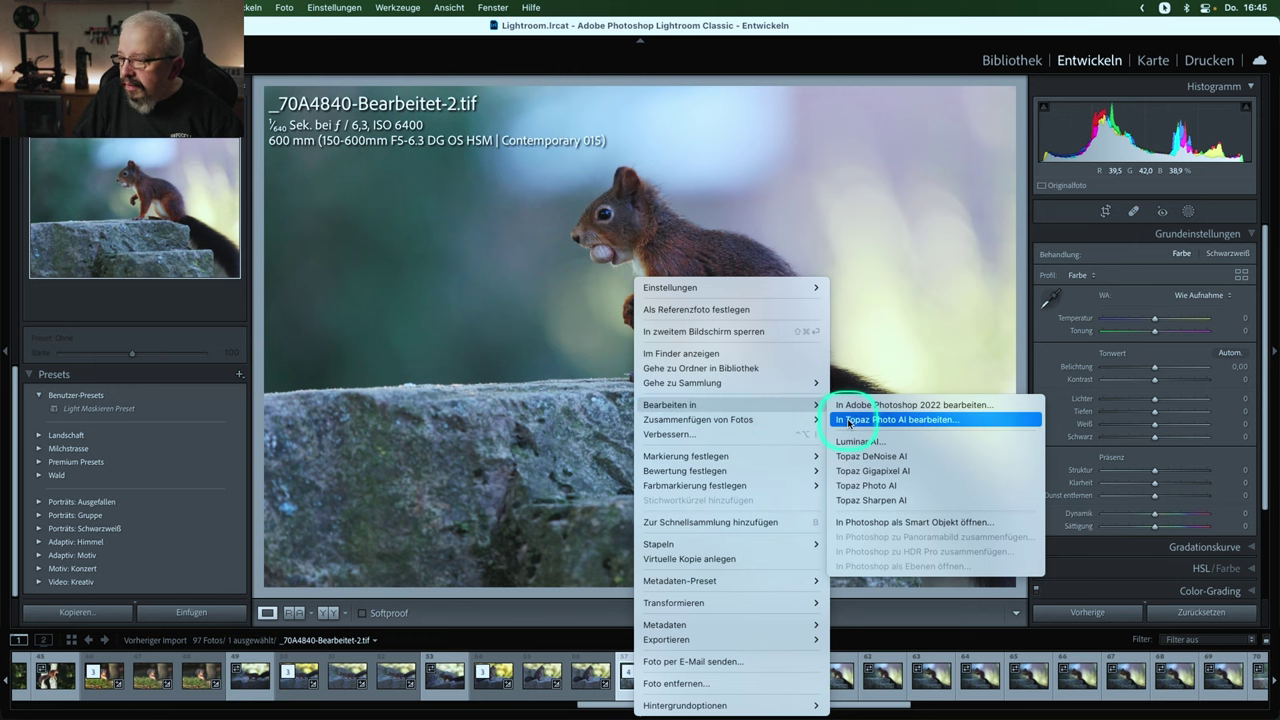
pyautogui.click(856, 500)
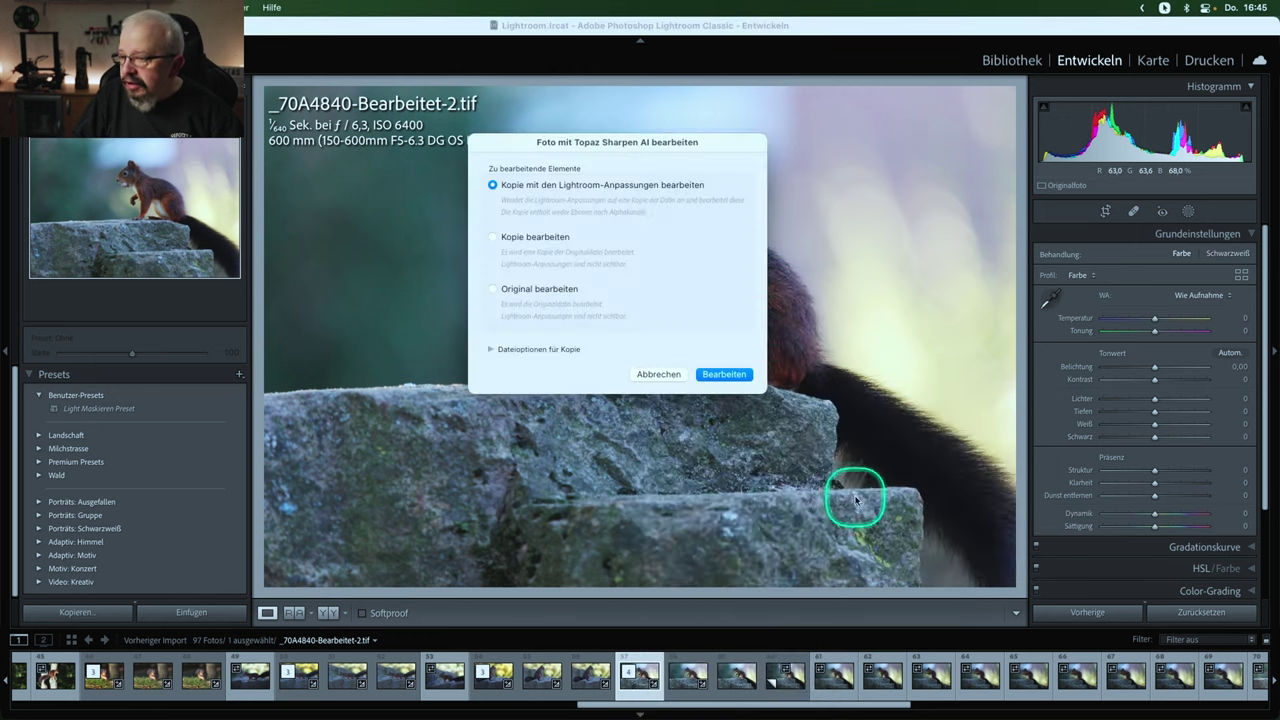
pyautogui.click(709, 374)
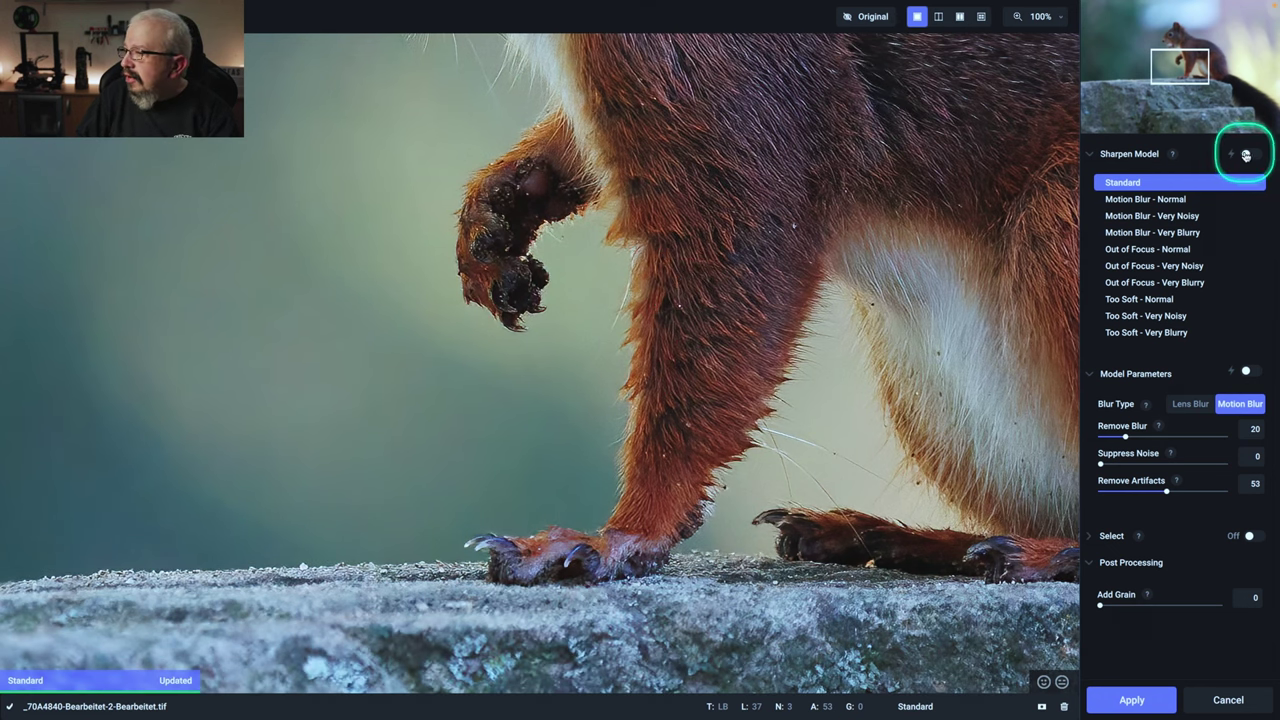
# Step: Set Sharpen Model and Model Parameters to auto and inspect the squirrel's head
pyautogui.click(1246, 154)
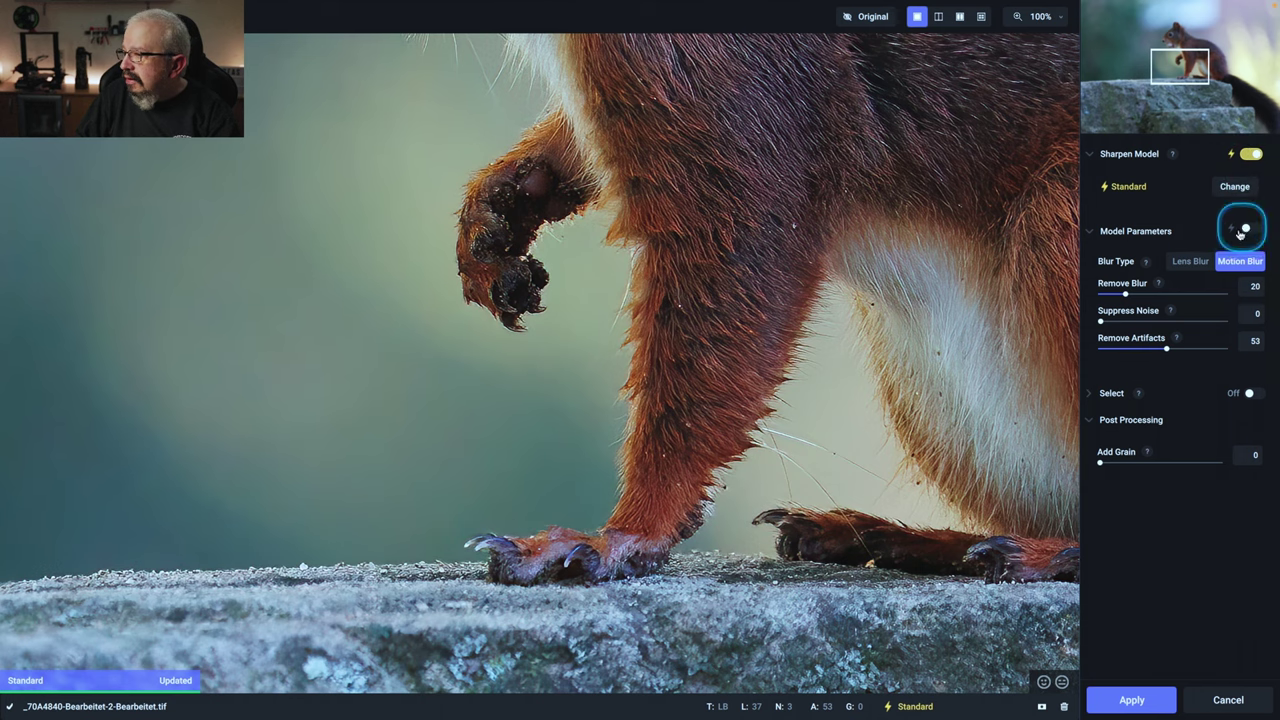
pyautogui.click(1246, 228)
pyautogui.moveTo(909, 204); pyautogui.dragTo(857, 586)
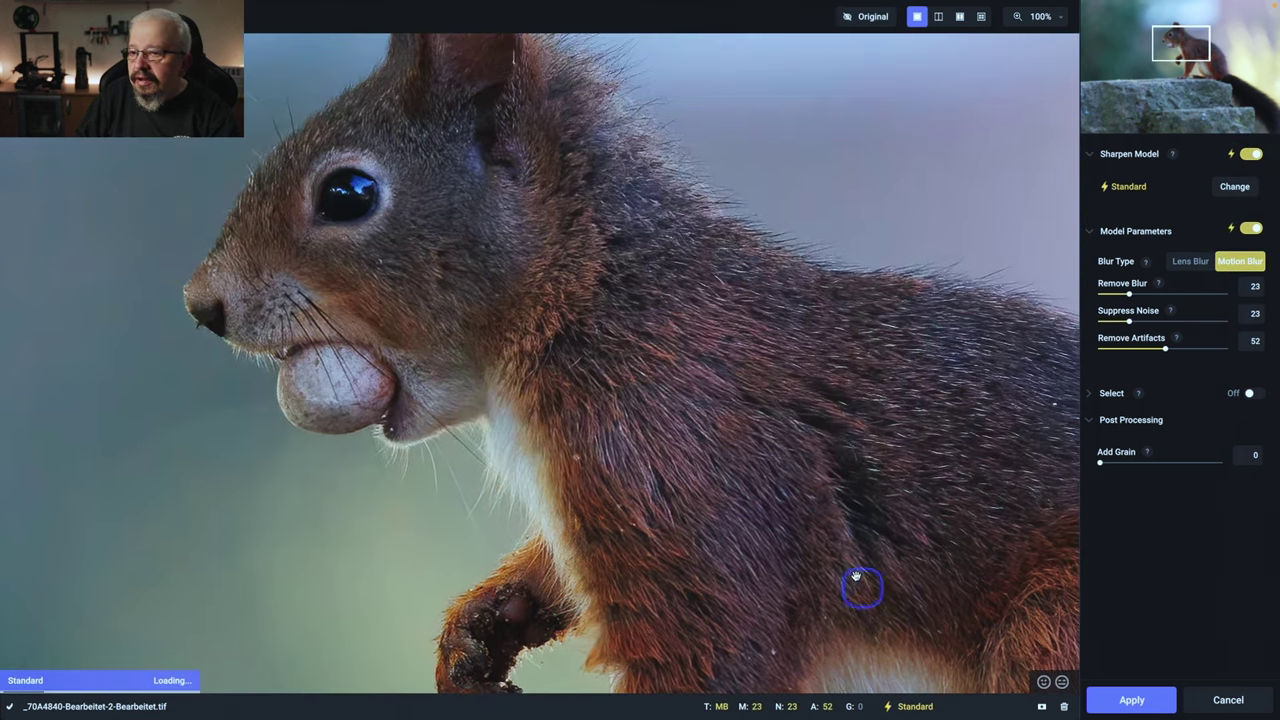
pyautogui.moveTo(748, 438); pyautogui.dragTo(766, 486)
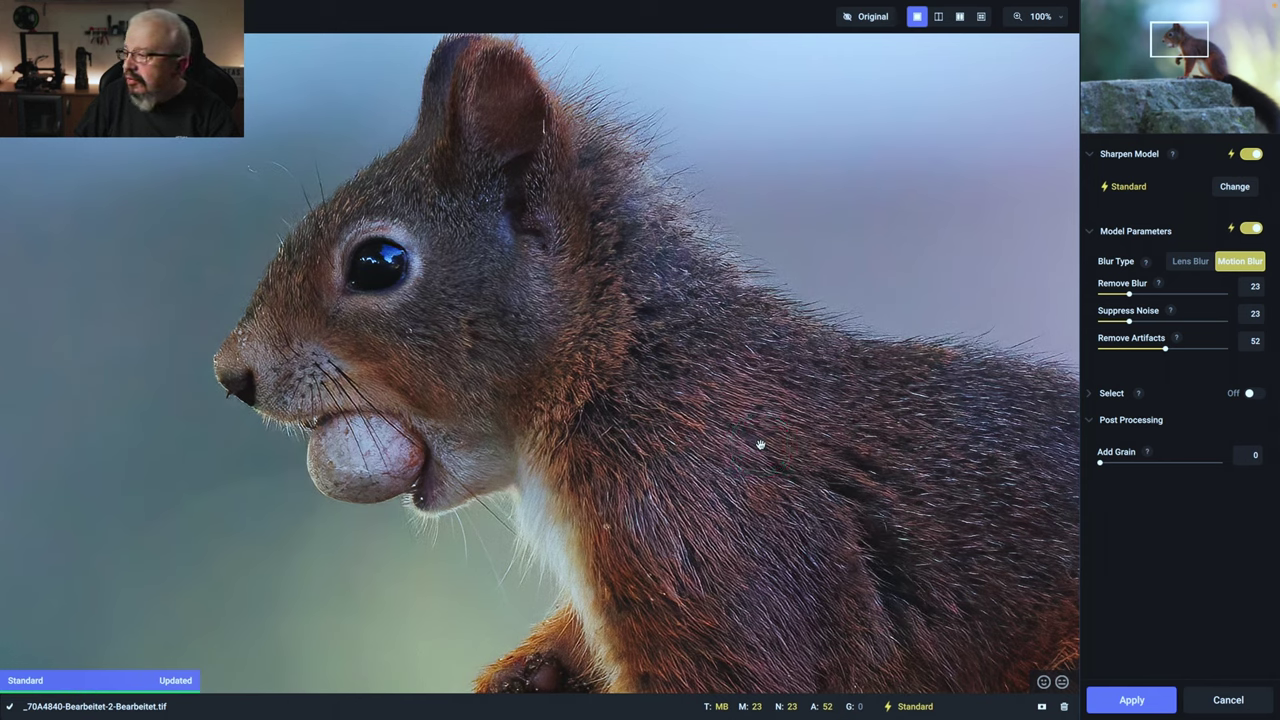
# Step: Limit sharpening to the auto-detected subject and apply it back to Lightroom
pyautogui.click(1247, 396)
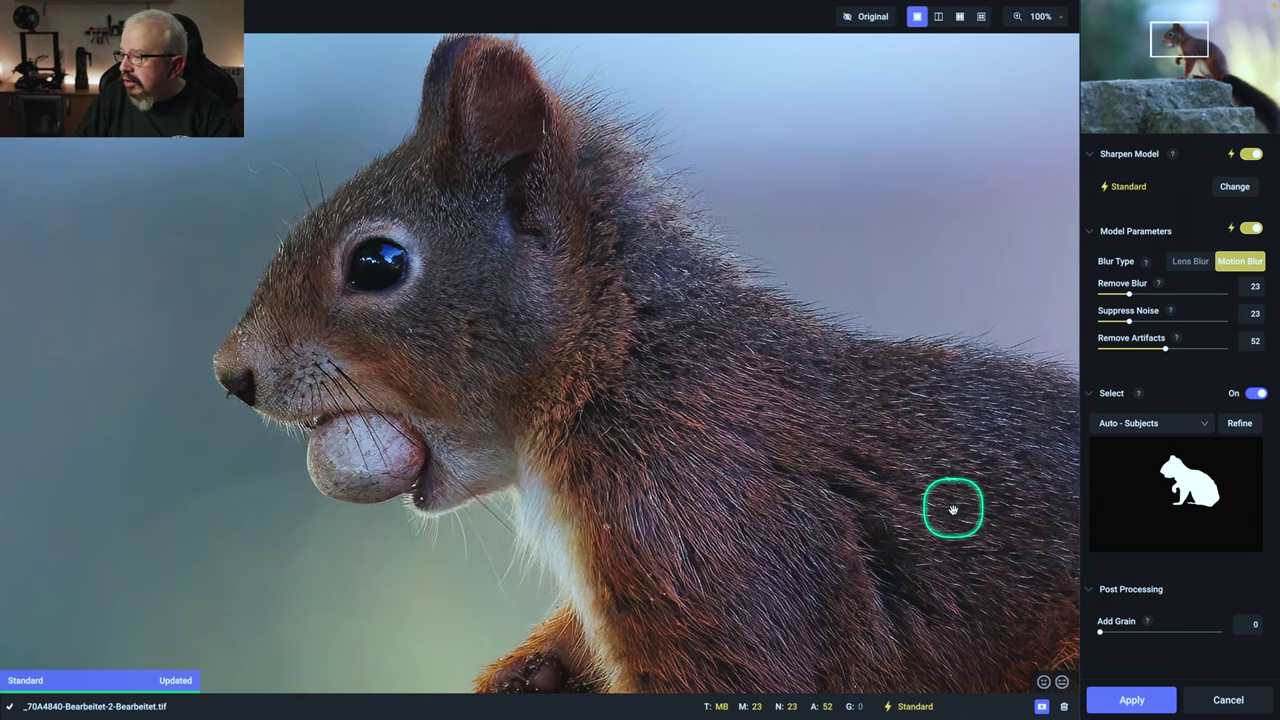
pyautogui.click(1120, 699)
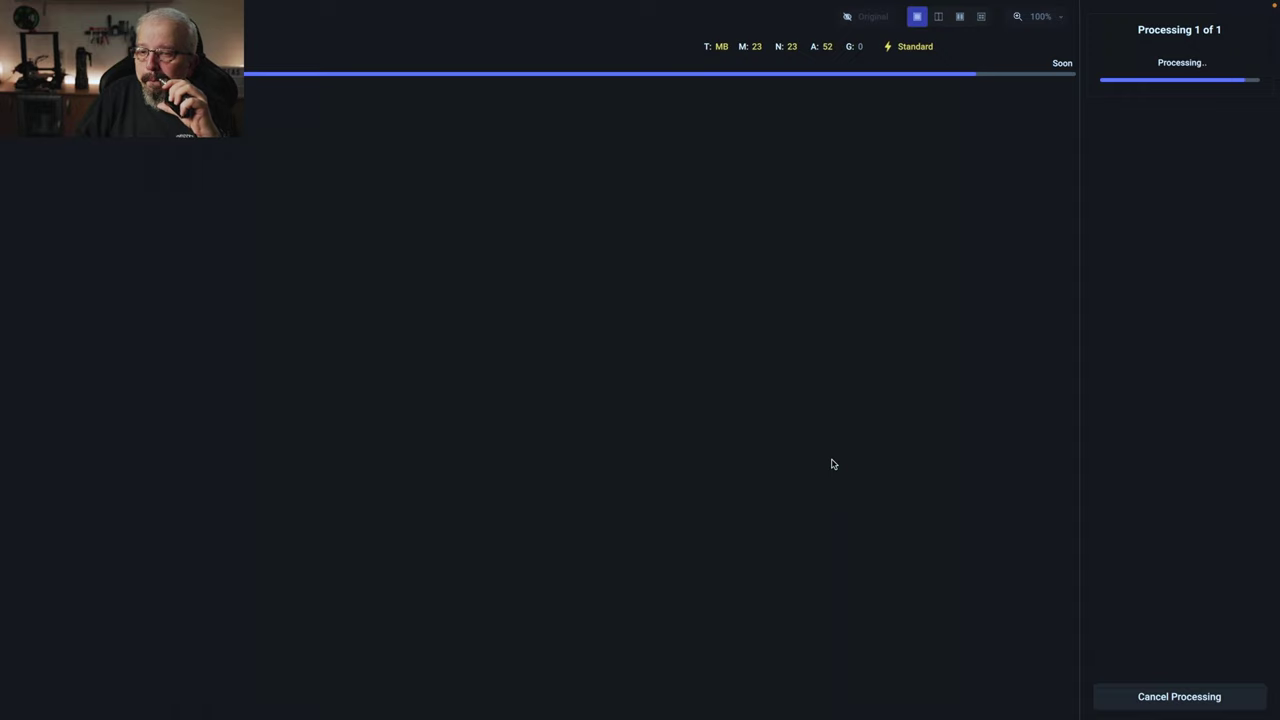
pyautogui.click(831, 463)
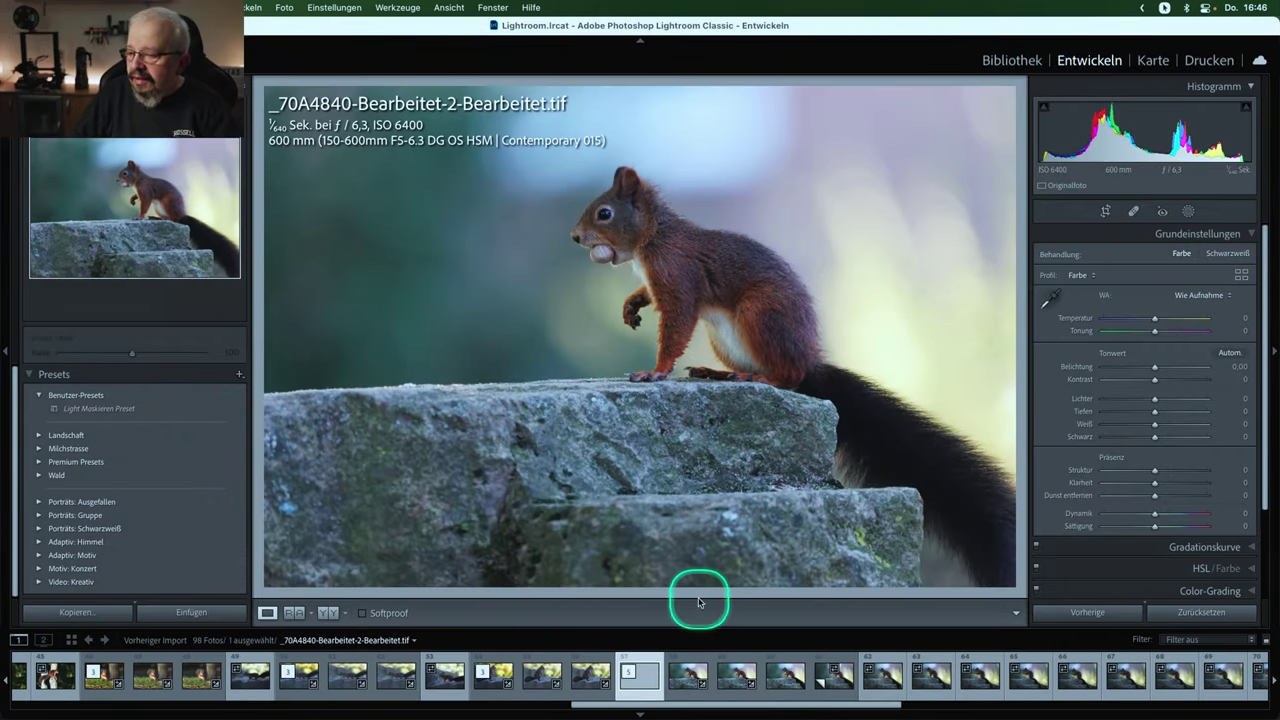
# Step: Delete _70A4840-Bearbeitet-2.tif from the catalog and from disk
pyautogui.click(684, 683)
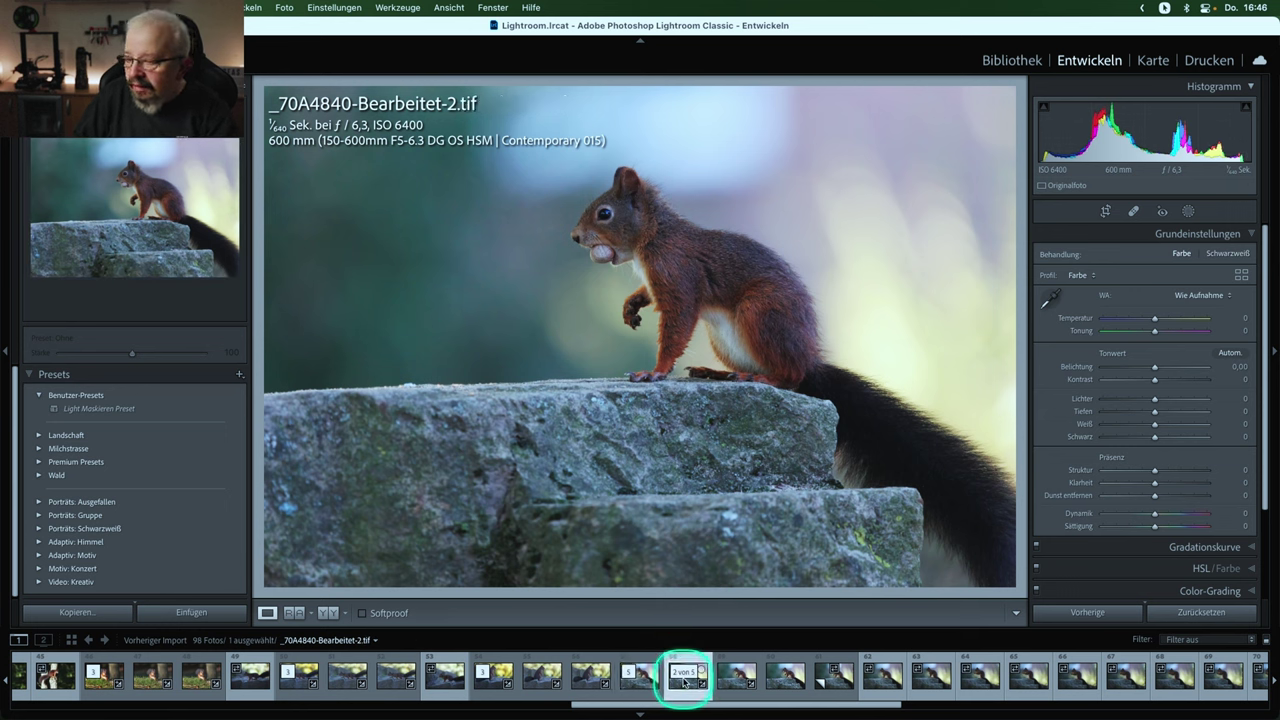
pyautogui.press('Delete')
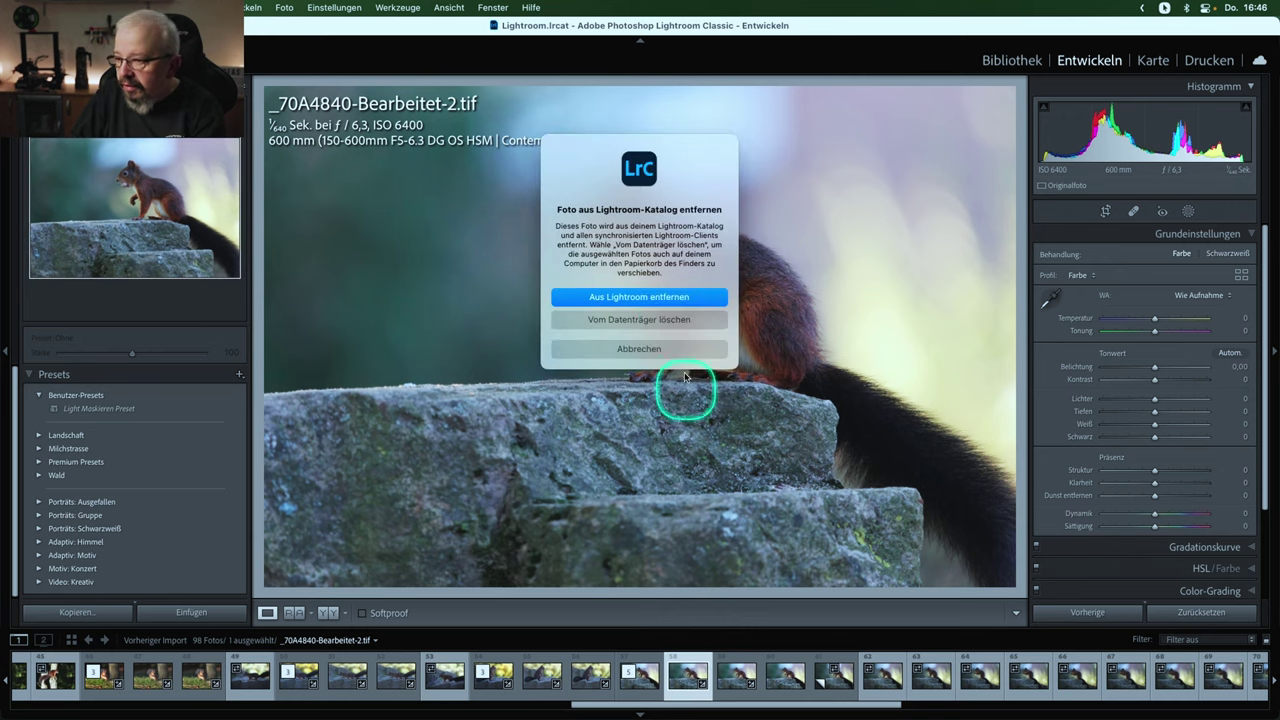
pyautogui.click(665, 320)
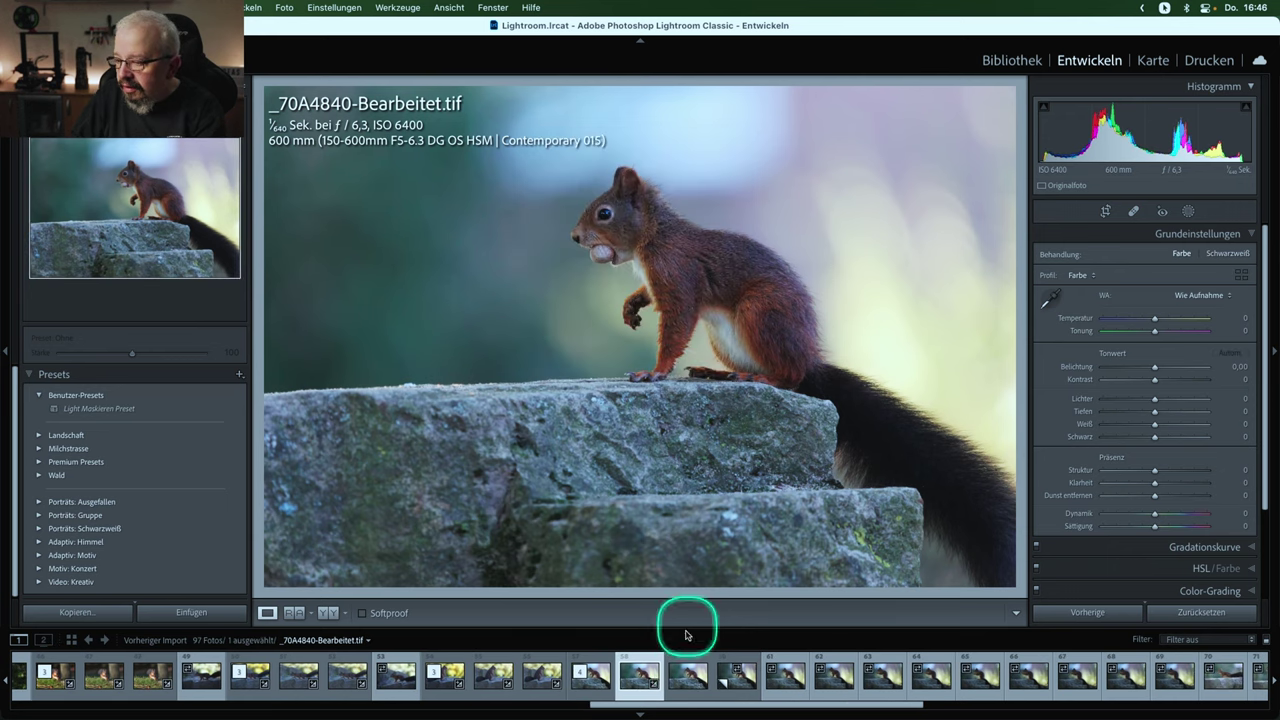
# Step: Show the raw _70A4840.CR3, briefly zooming in on the squirrel's chest
pyautogui.click(685, 685)
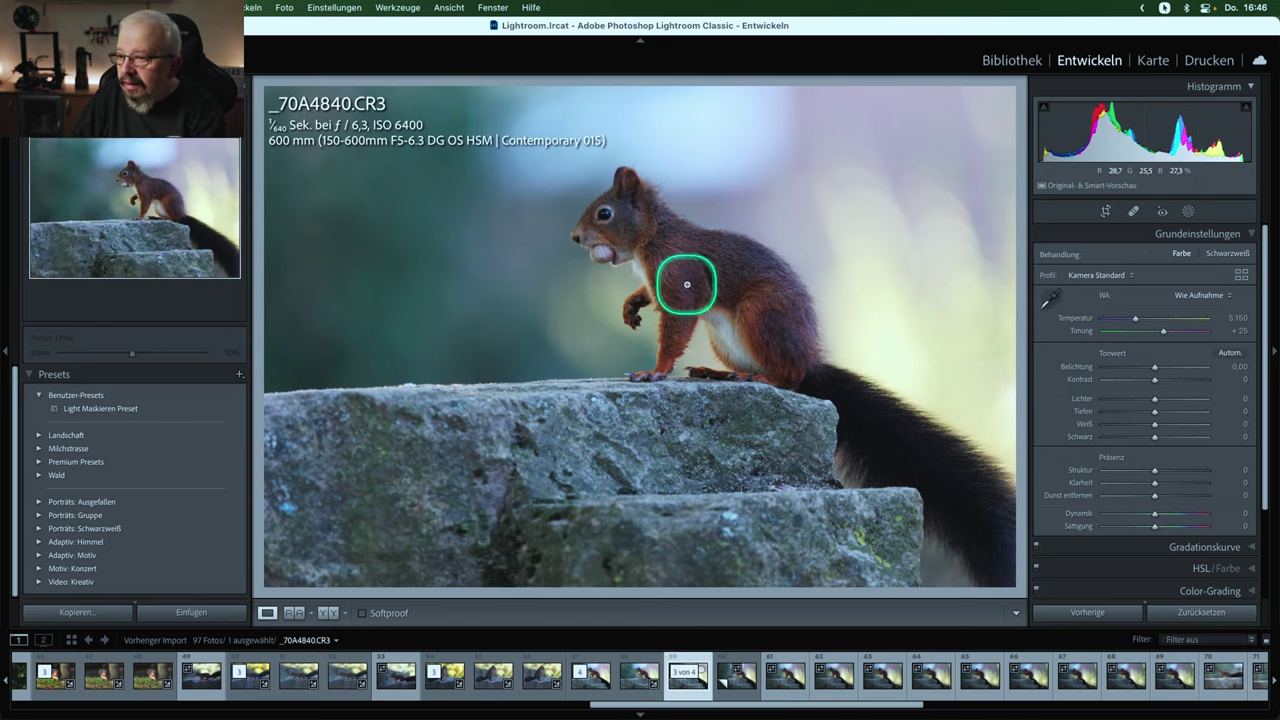
pyautogui.click(592, 273)
pyautogui.click(591, 288)
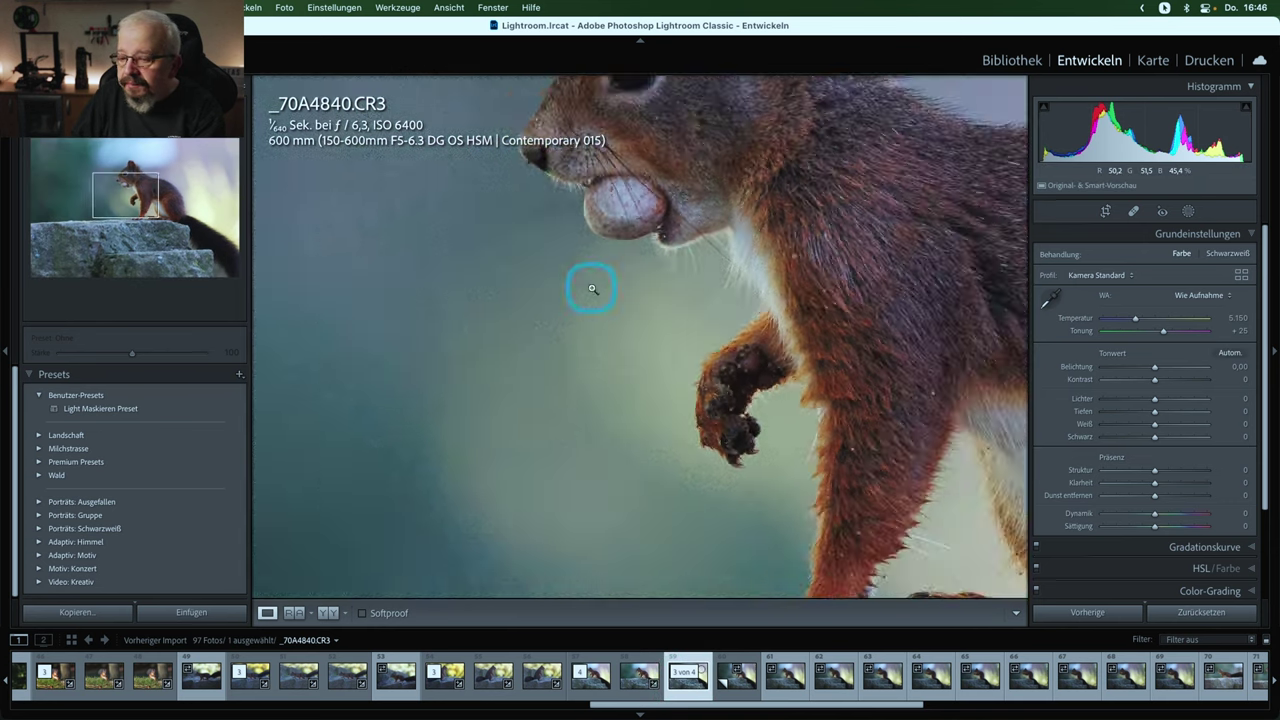
# Step: Send raw _70A4840.CR3 to Topaz Photo AI as a copy with Lightroom adjustments
pyautogui.rightClick(612, 290)
pyautogui.moveTo(660, 404)
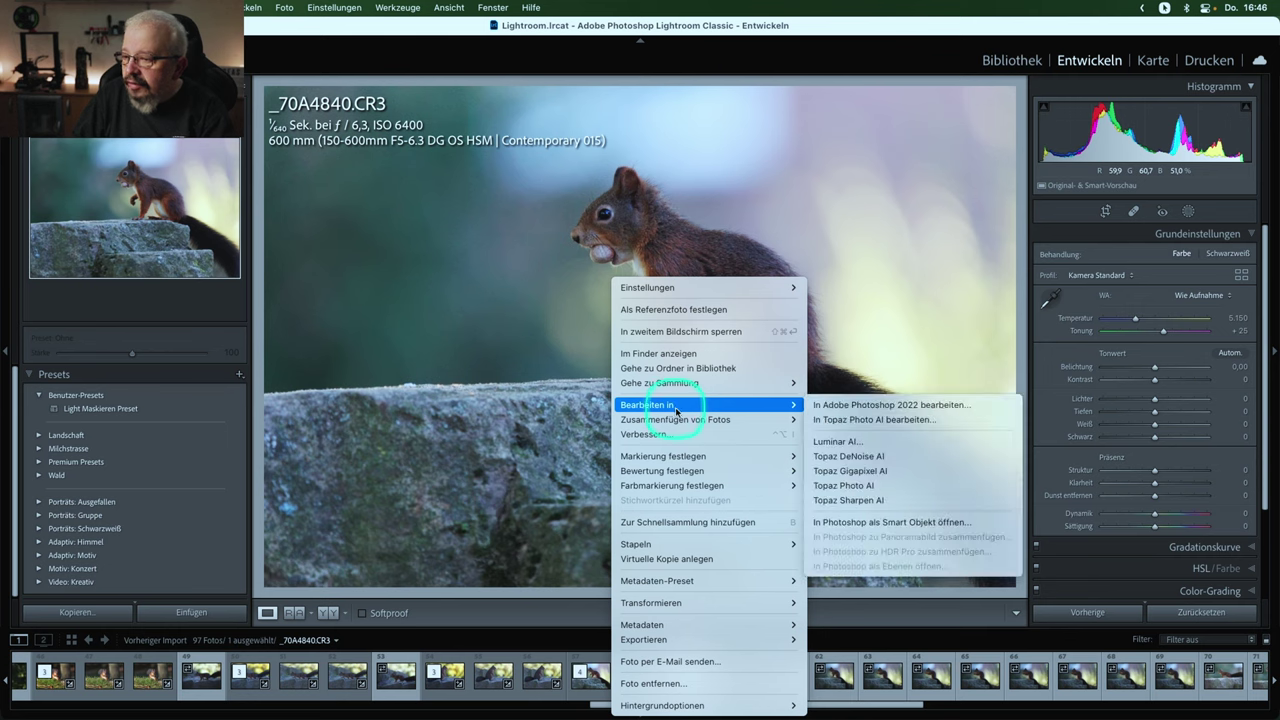
pyautogui.click(829, 419)
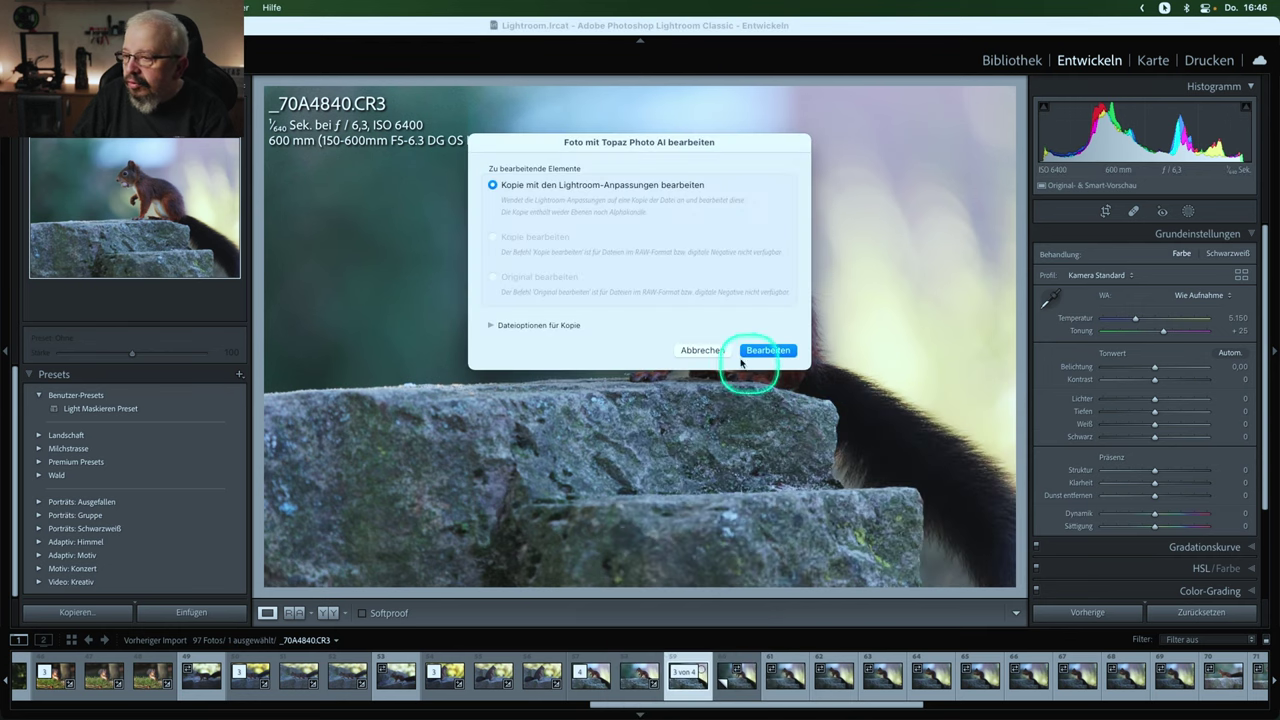
pyautogui.click(767, 351)
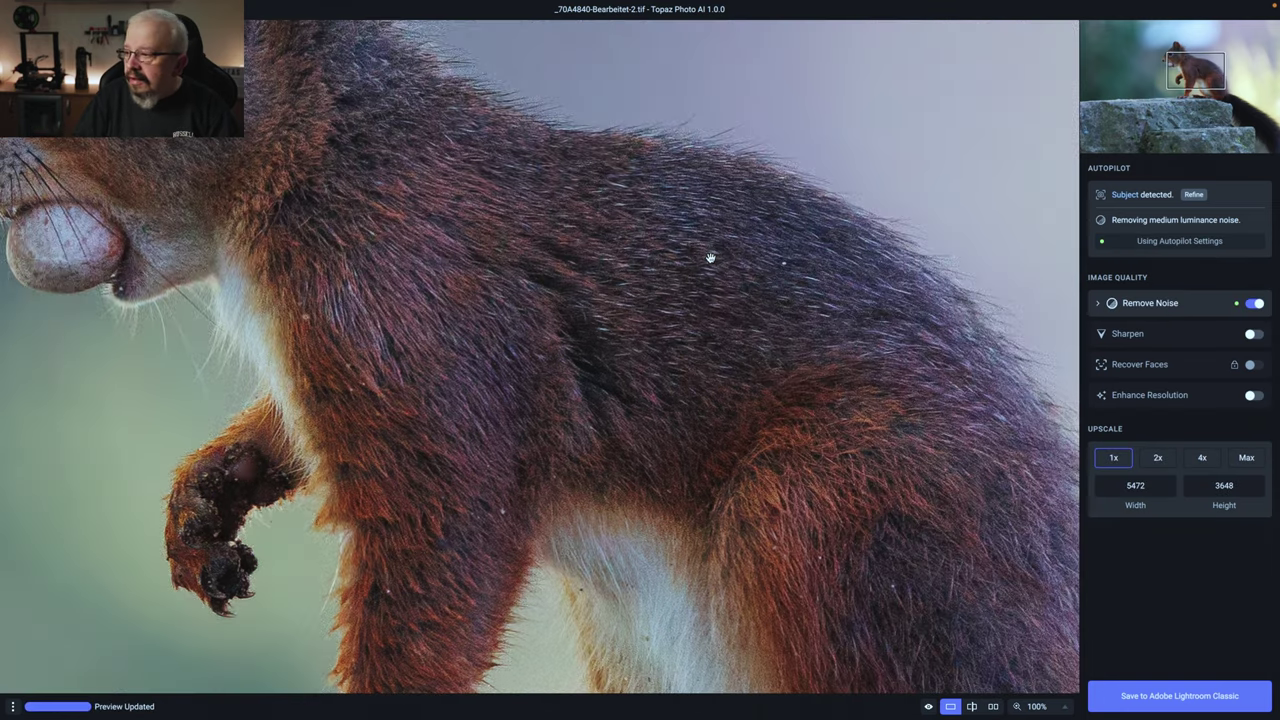
# Step: Refine the squirrel subject mask at Fit zoom with raised detection sensitivity, then apply it
pyautogui.click(702, 255)
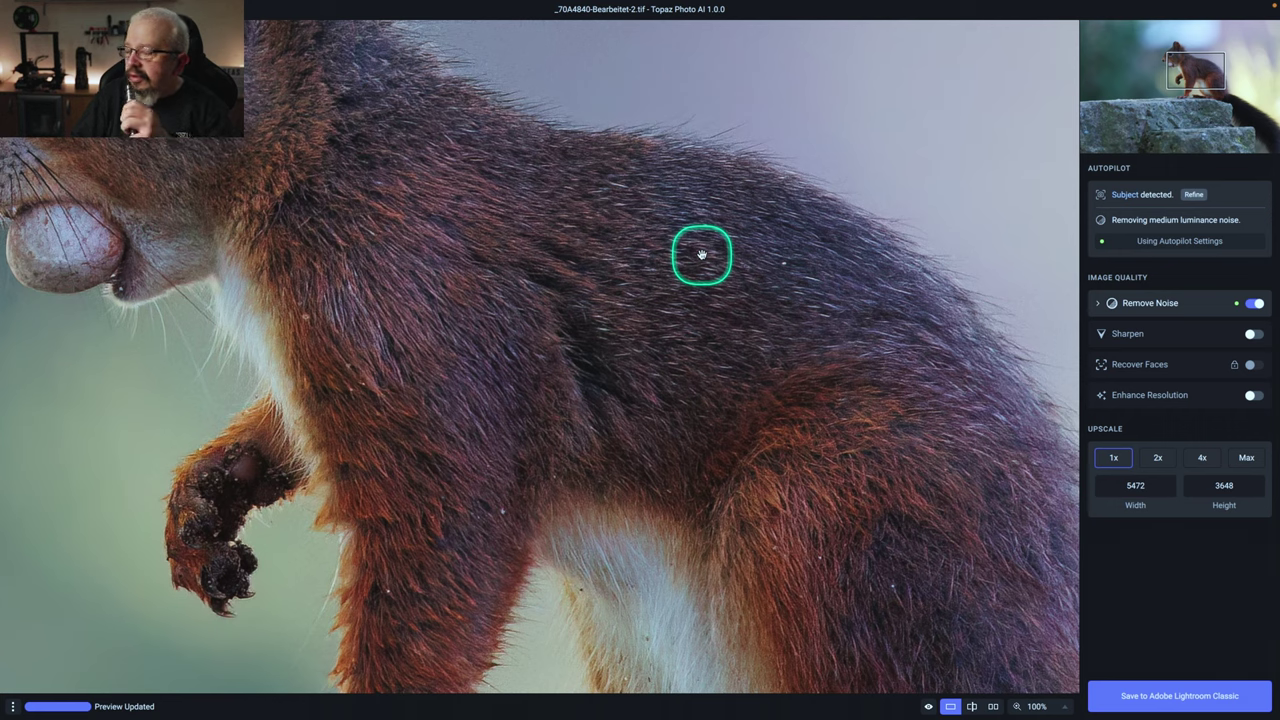
pyautogui.moveTo(698, 256); pyautogui.dragTo(409, 345)
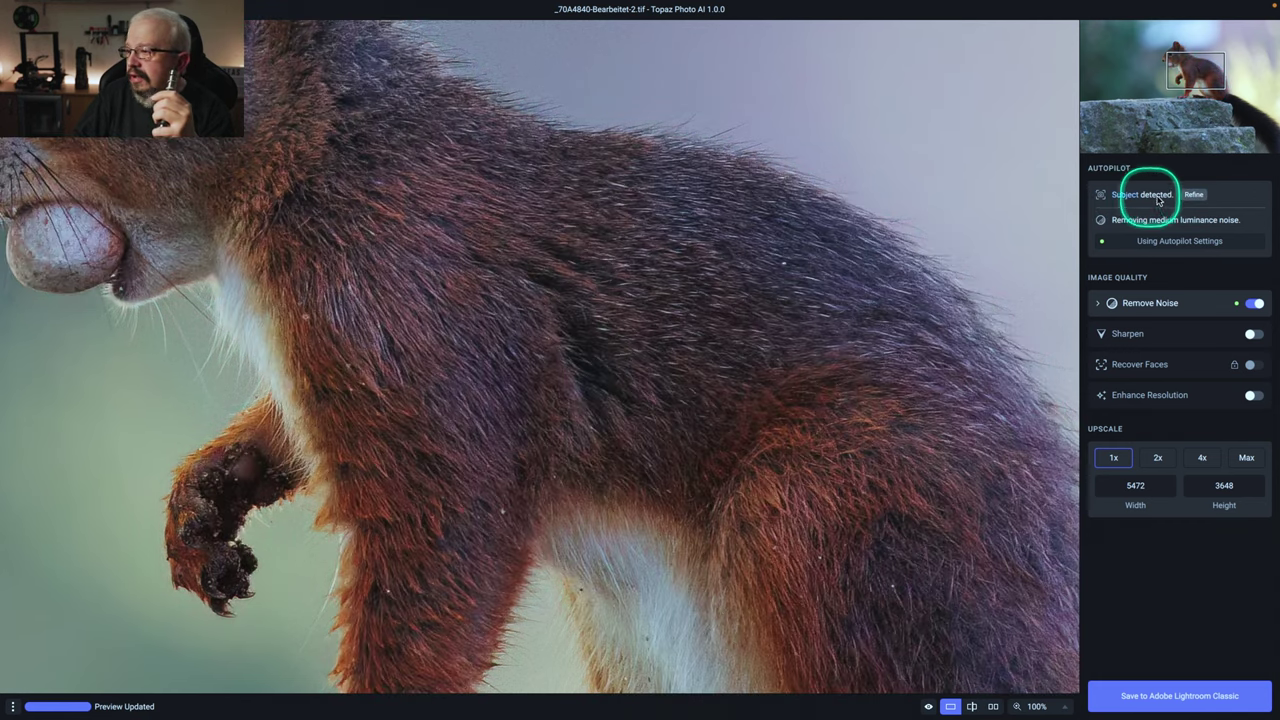
pyautogui.click(1193, 194)
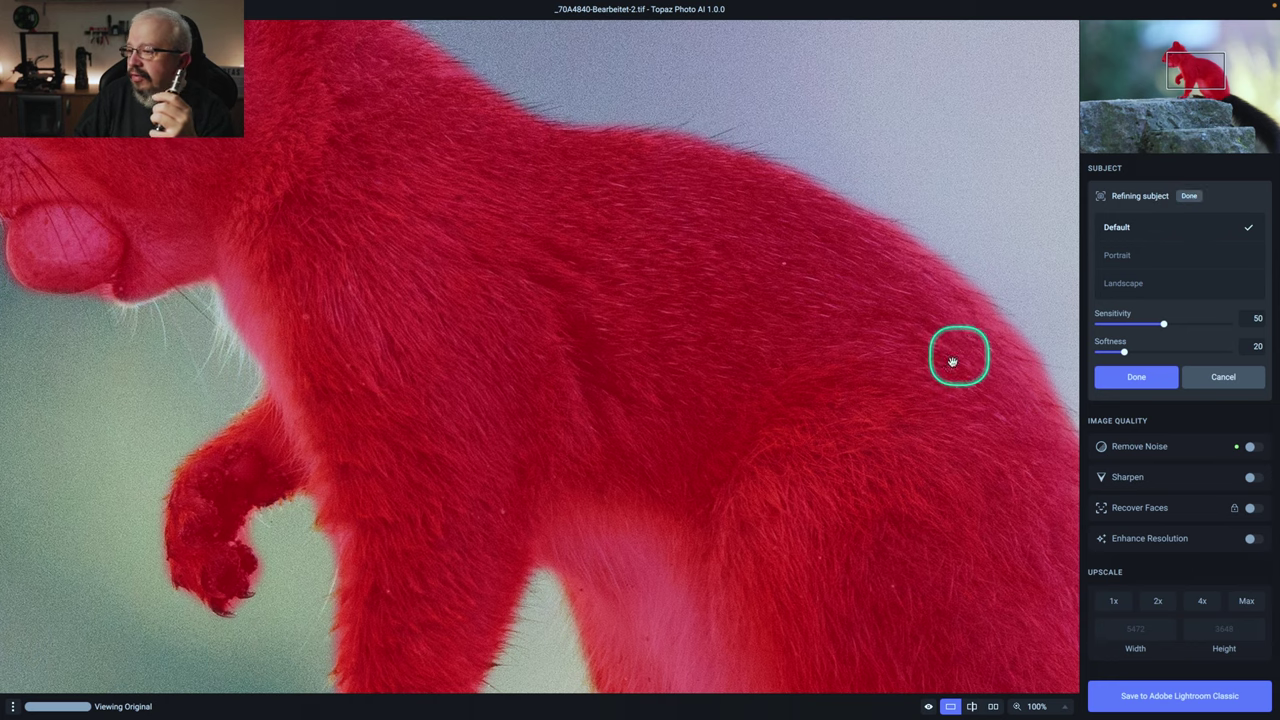
pyautogui.click(1054, 709)
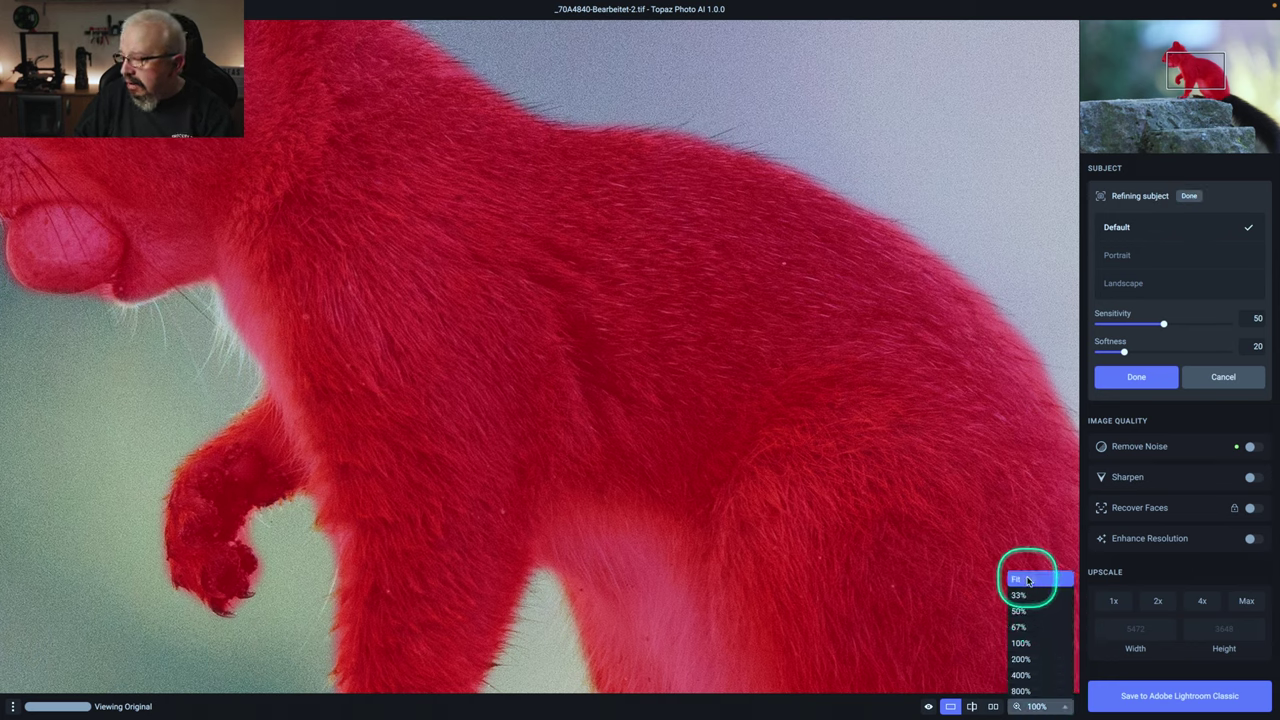
pyautogui.click(1027, 581)
pyautogui.moveTo(1161, 320)
pyautogui.mouseDown()
pyautogui.moveTo(1219, 326)
pyautogui.moveTo(1176, 327)
pyautogui.mouseUp()
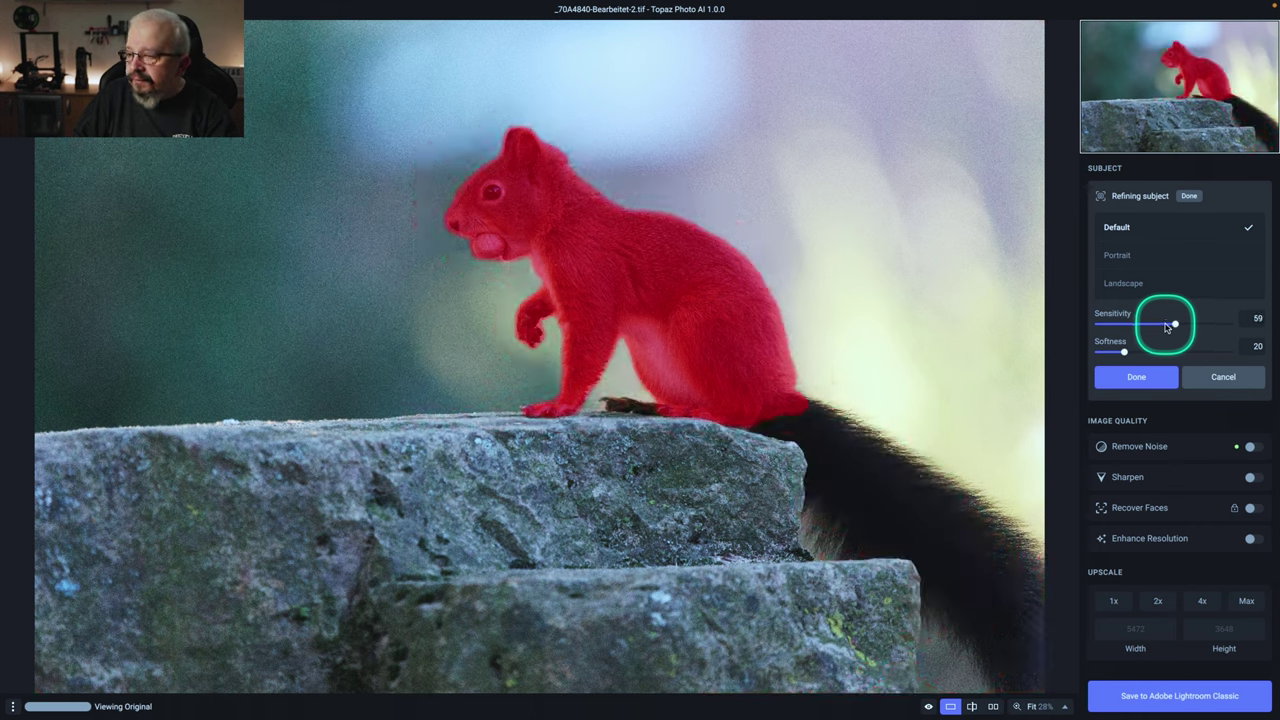
pyautogui.click(1201, 381)
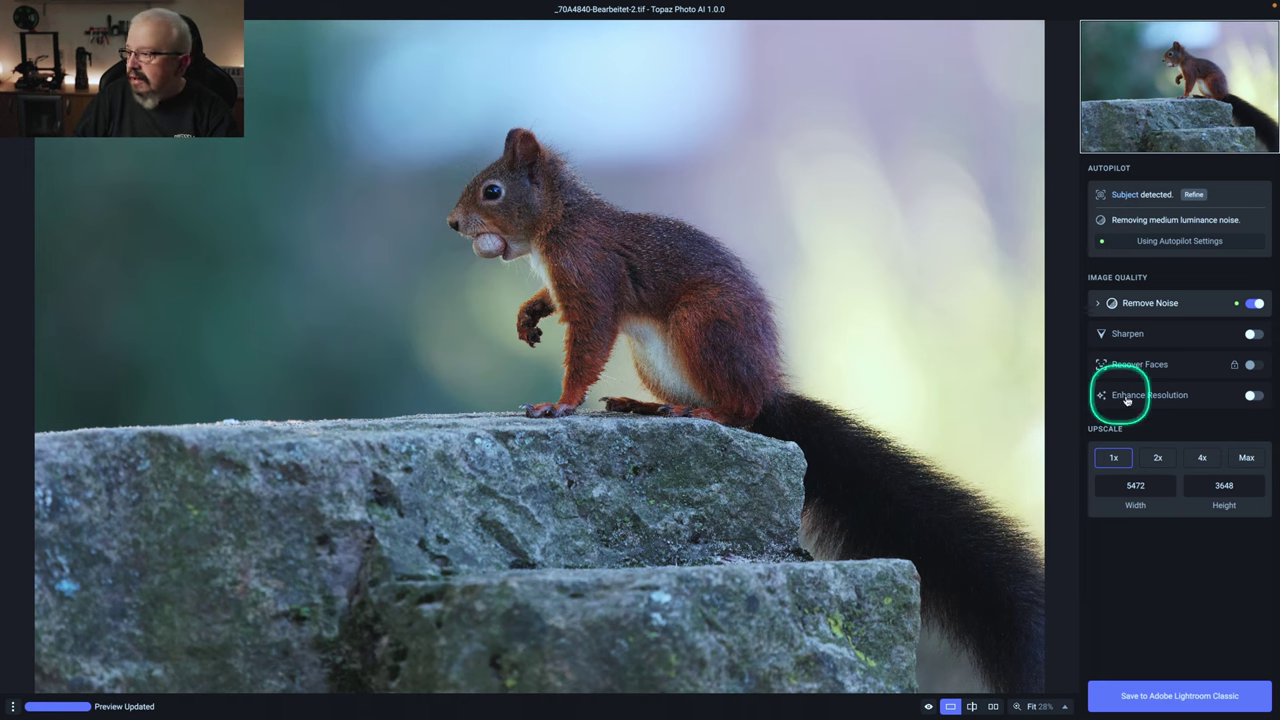
# Step: Enable Lens Blur sharpening at strength 29, subject only, and save back to Lightroom Classic
pyautogui.click(1253, 334)
pyautogui.click(836, 333)
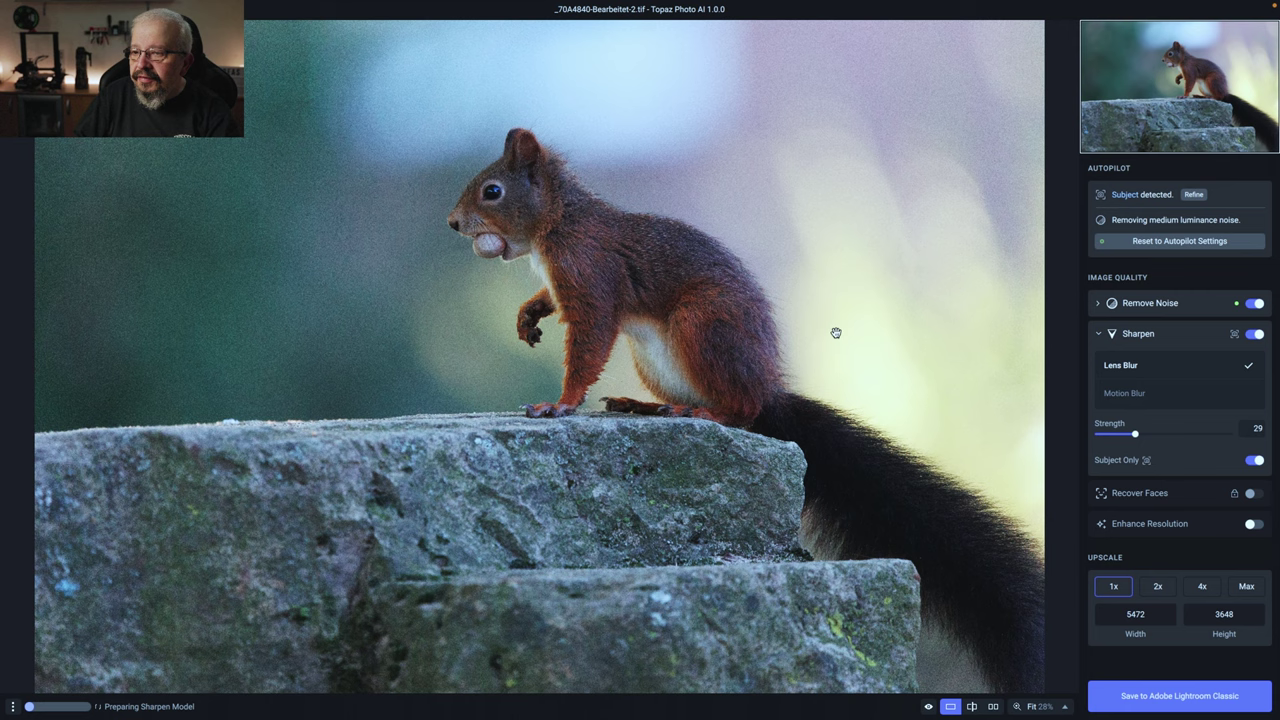
pyautogui.click(835, 333)
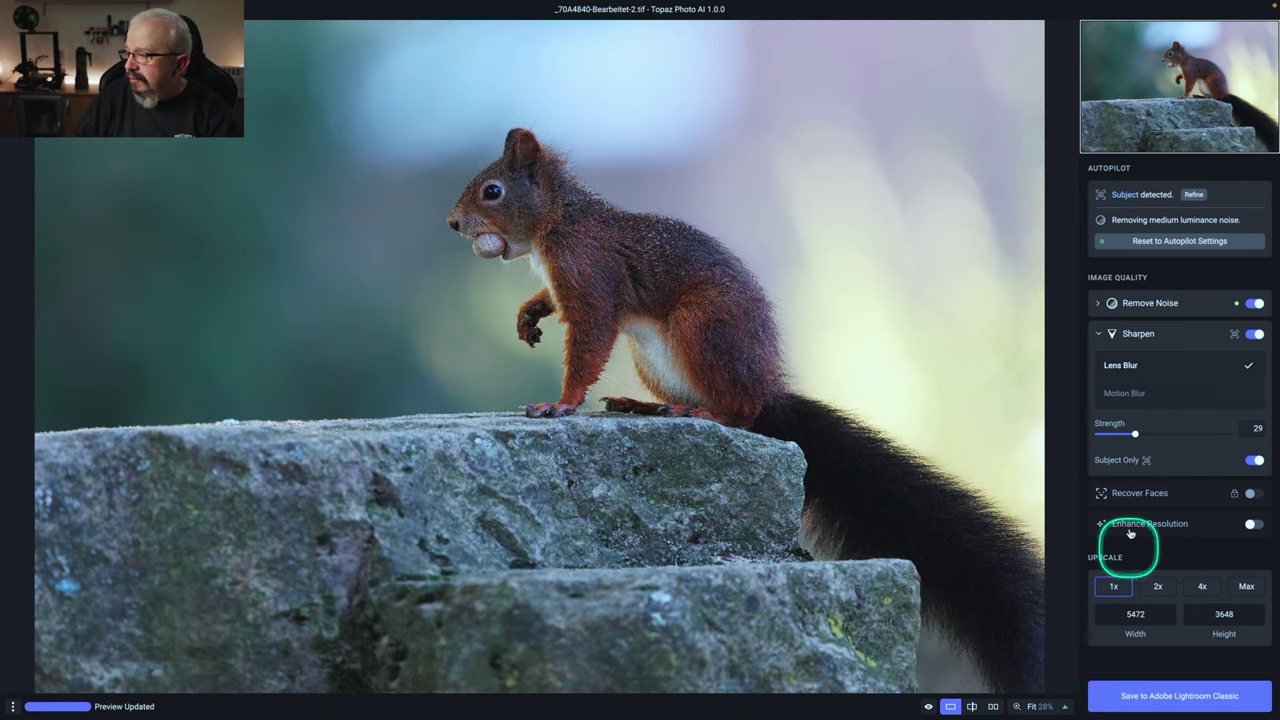
pyautogui.click(1170, 697)
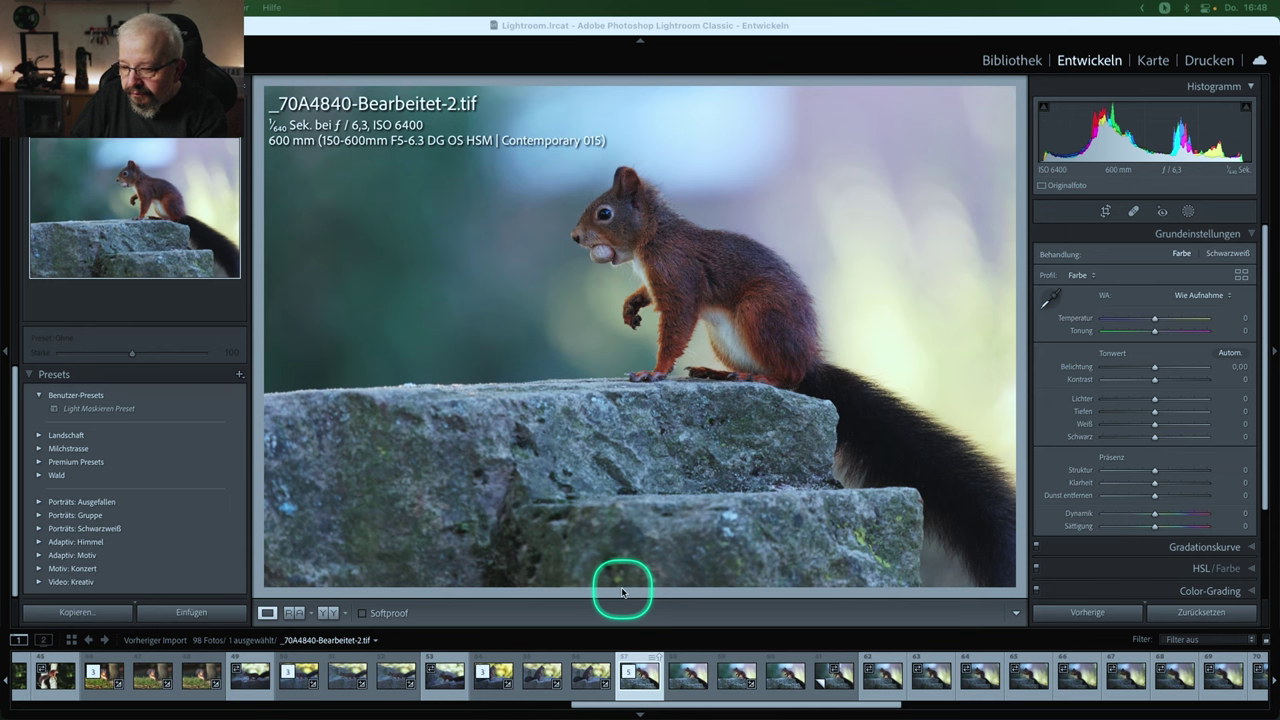
pyautogui.click(683, 673)
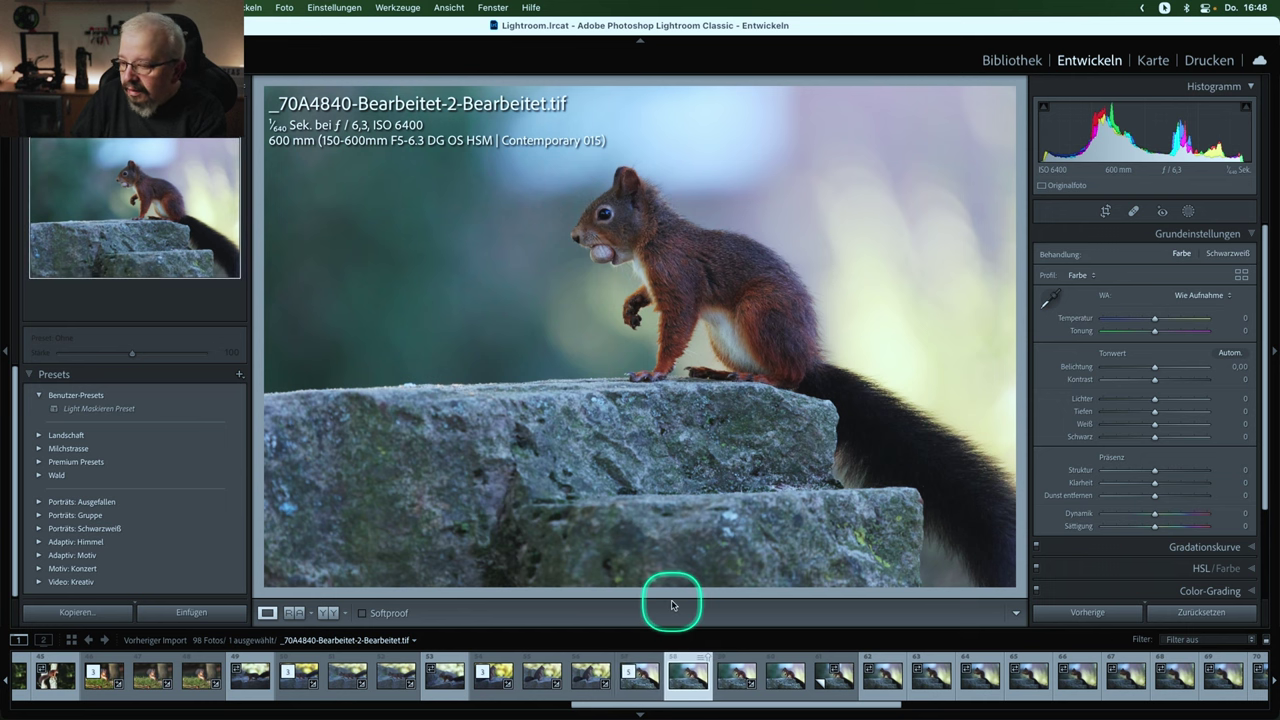
pyautogui.press('Right')
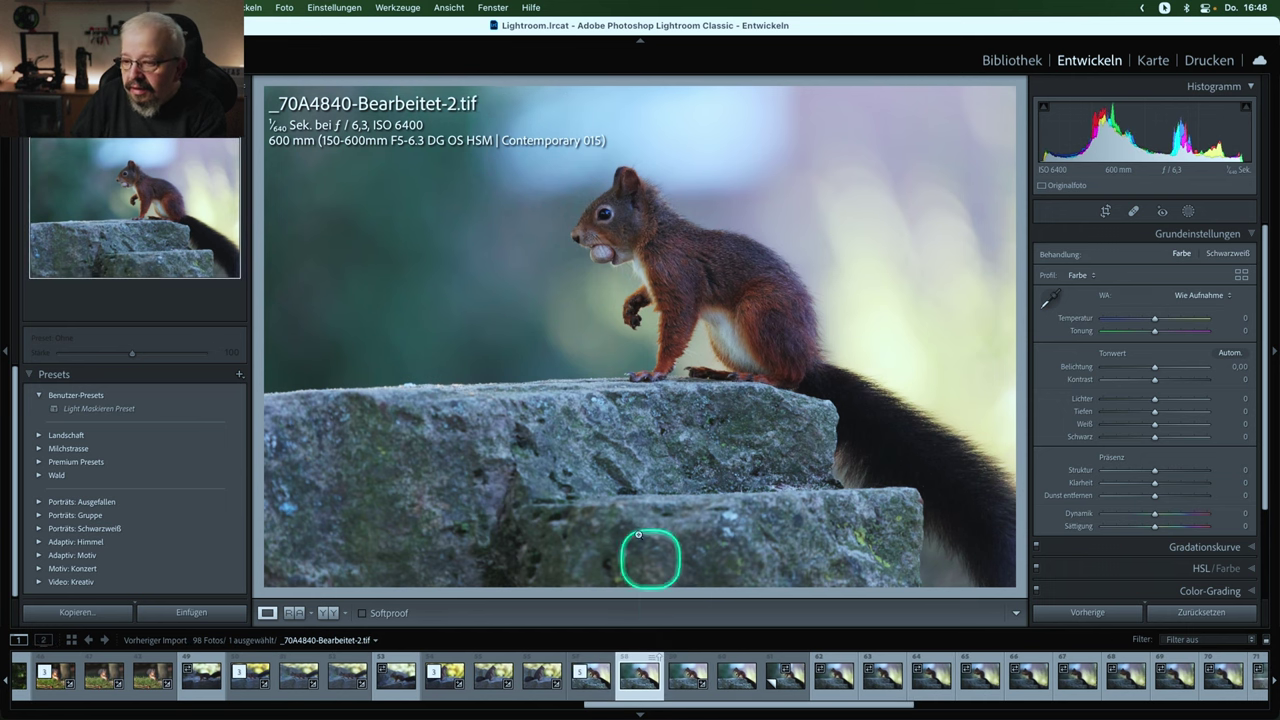
pyautogui.click(559, 281)
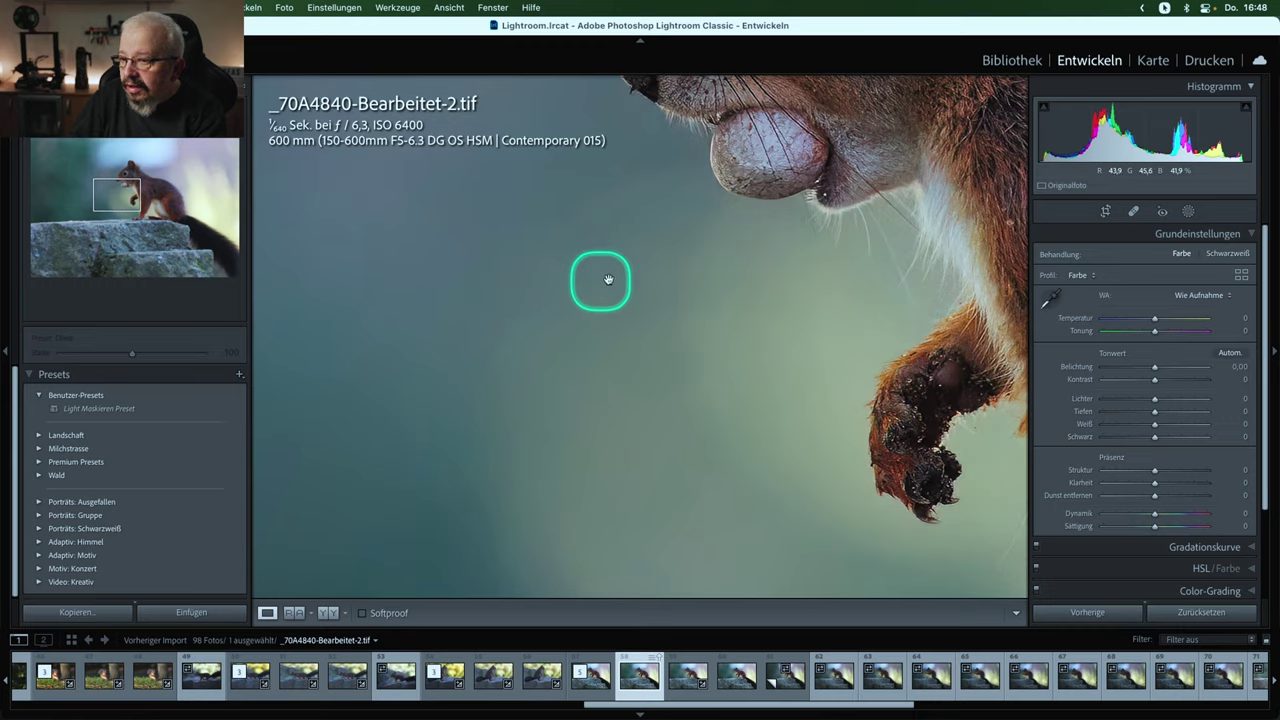
pyautogui.moveTo(559, 281); pyautogui.dragTo(577, 474)
pyautogui.click(577, 474)
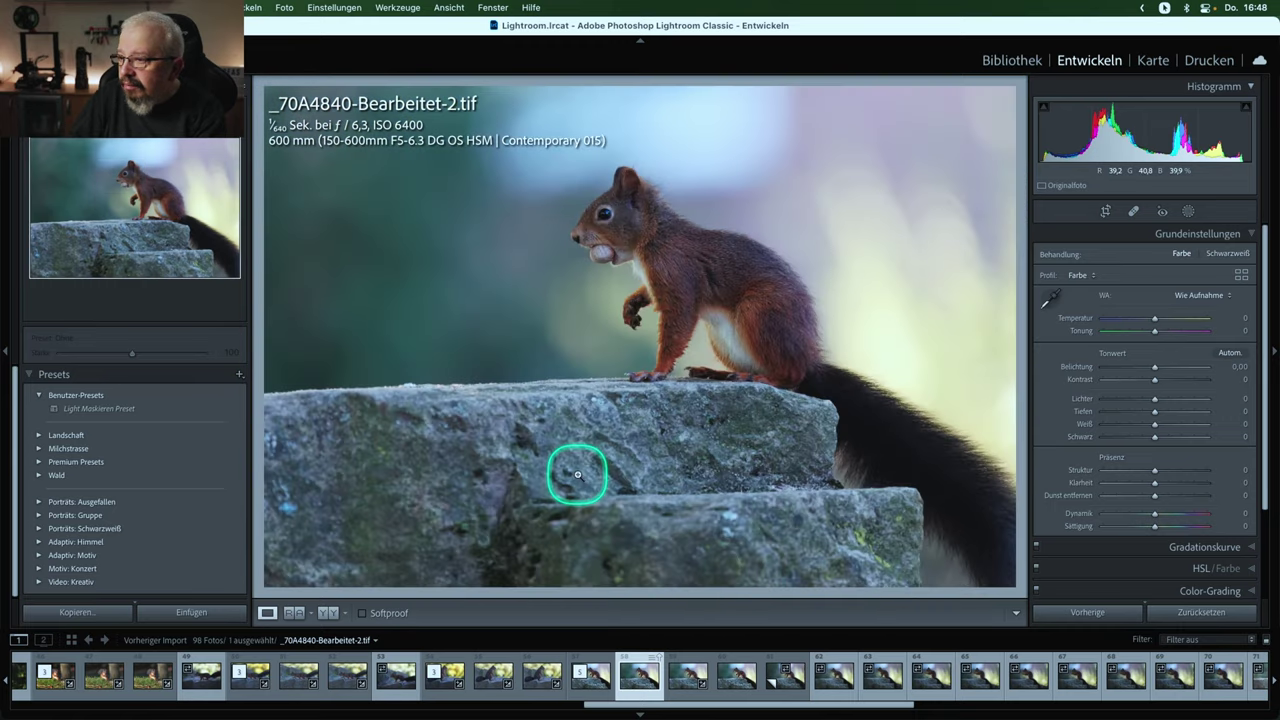
pyautogui.click(292, 612)
pyautogui.moveTo(589, 676)
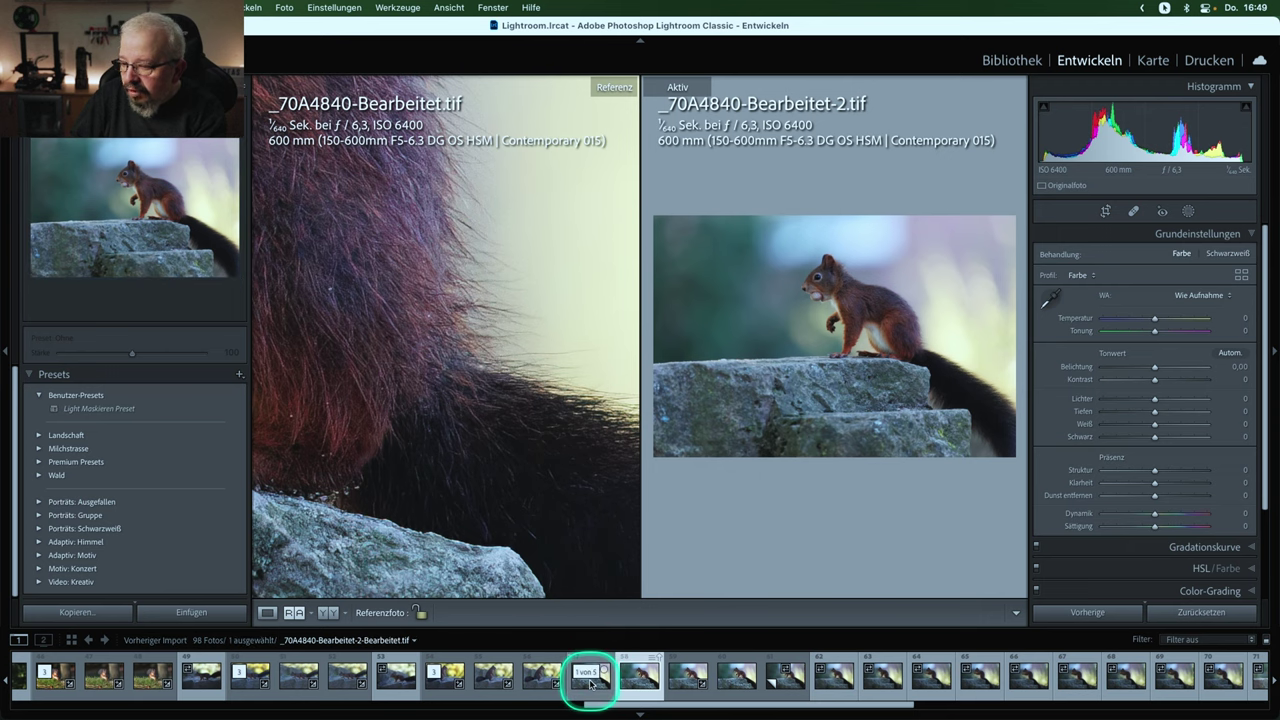
pyautogui.moveTo(590, 684); pyautogui.dragTo(500, 433)
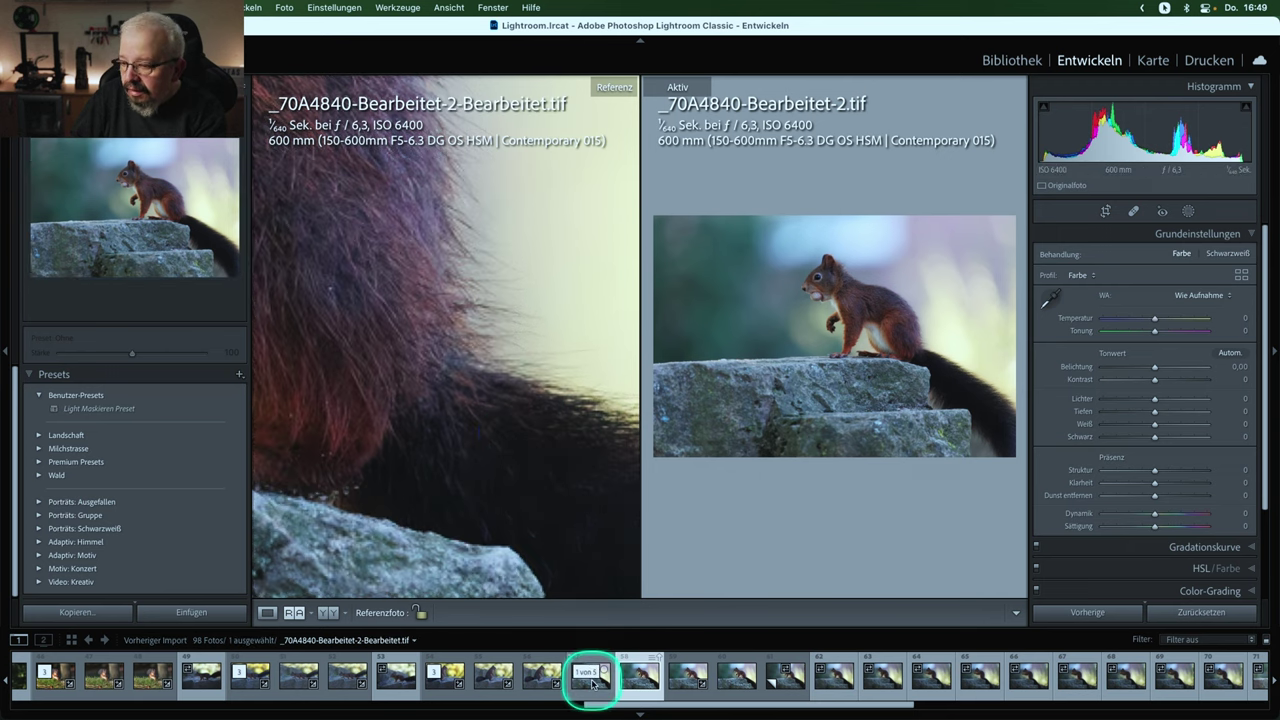
pyautogui.moveTo(592, 684)
pyautogui.mouseDown()
pyautogui.moveTo(475, 337)
pyautogui.moveTo(634, 523)
pyautogui.mouseUp()
pyautogui.moveTo(366, 229)
pyautogui.mouseDown()
pyautogui.moveTo(523, 363)
pyautogui.moveTo(494, 277)
pyautogui.mouseUp()
pyautogui.click(606, 314)
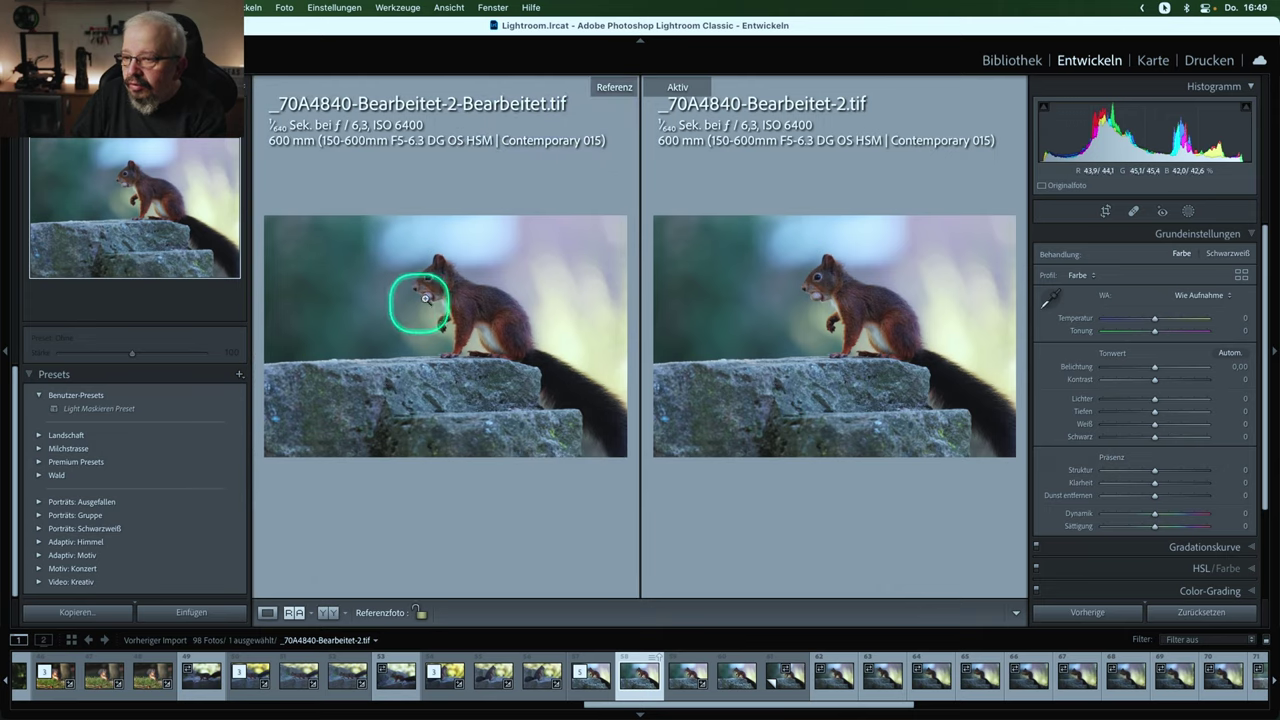
pyautogui.click(436, 284)
pyautogui.moveTo(428, 277); pyautogui.dragTo(521, 324)
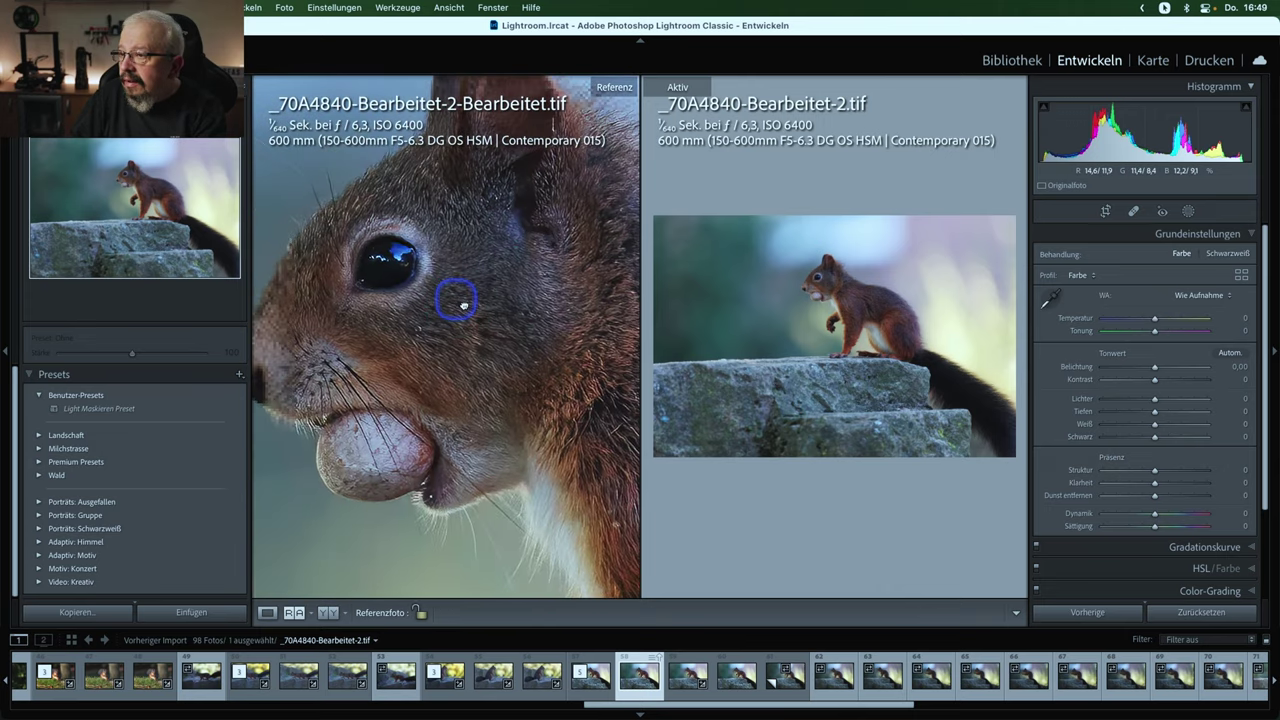
pyautogui.click(830, 285)
pyautogui.moveTo(777, 286); pyautogui.dragTo(794, 337)
pyautogui.moveTo(500, 314); pyautogui.dragTo(508, 338)
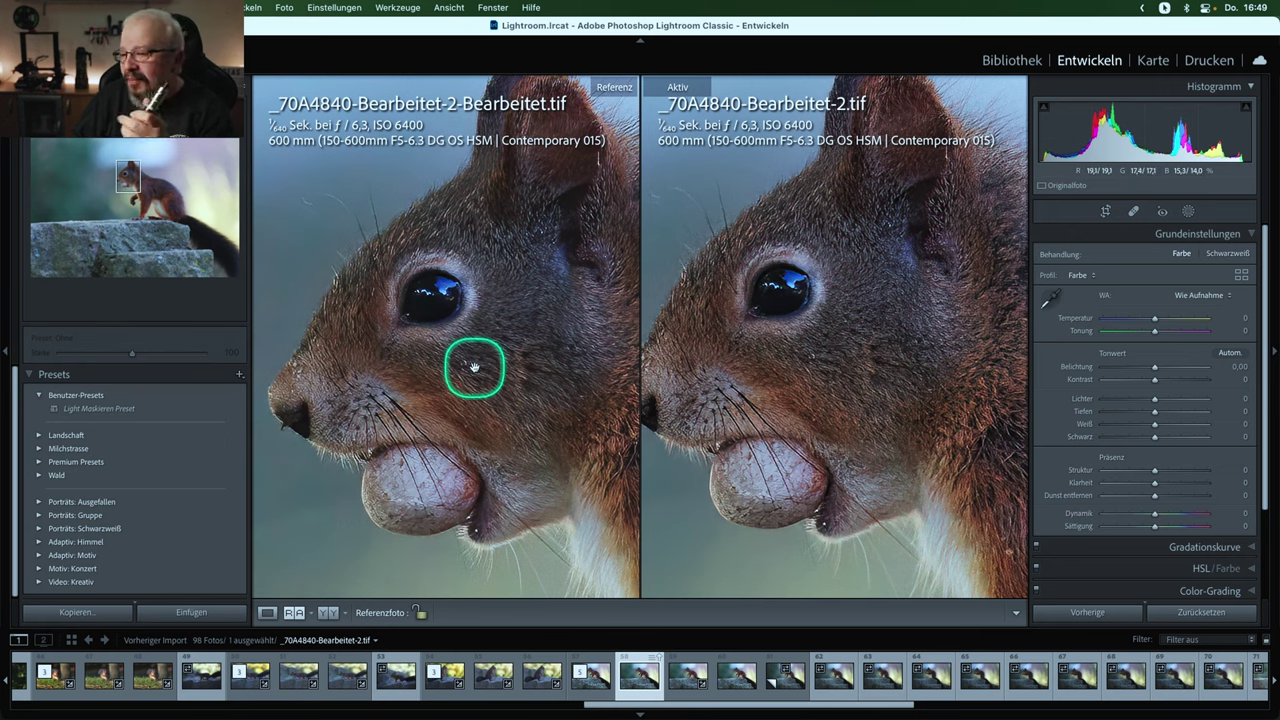
pyautogui.moveTo(475, 371); pyautogui.dragTo(491, 372)
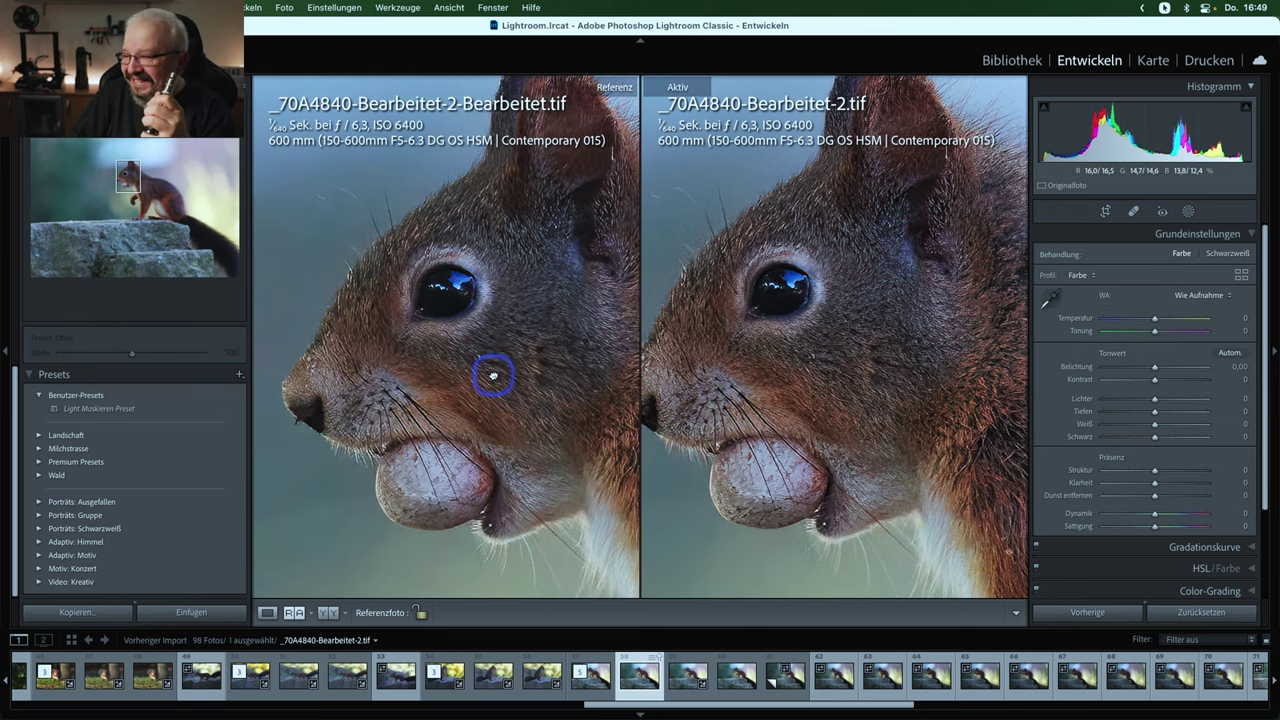
pyautogui.moveTo(808, 396)
pyautogui.mouseDown()
pyautogui.moveTo(726, 462)
pyautogui.moveTo(717, 409)
pyautogui.mouseUp()
pyautogui.moveTo(465, 320)
pyautogui.mouseDown()
pyautogui.moveTo(437, 332)
pyautogui.moveTo(398, 423)
pyautogui.moveTo(486, 431)
pyautogui.mouseUp()
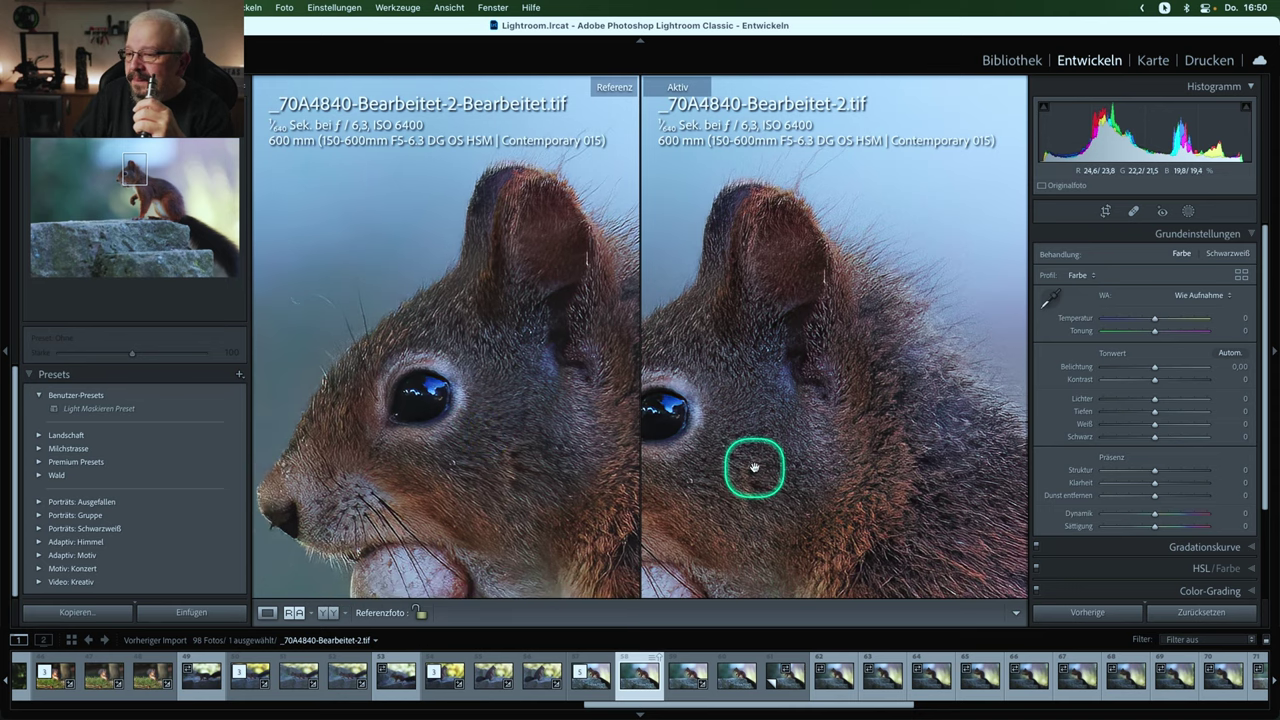
pyautogui.moveTo(754, 467); pyautogui.dragTo(810, 441)
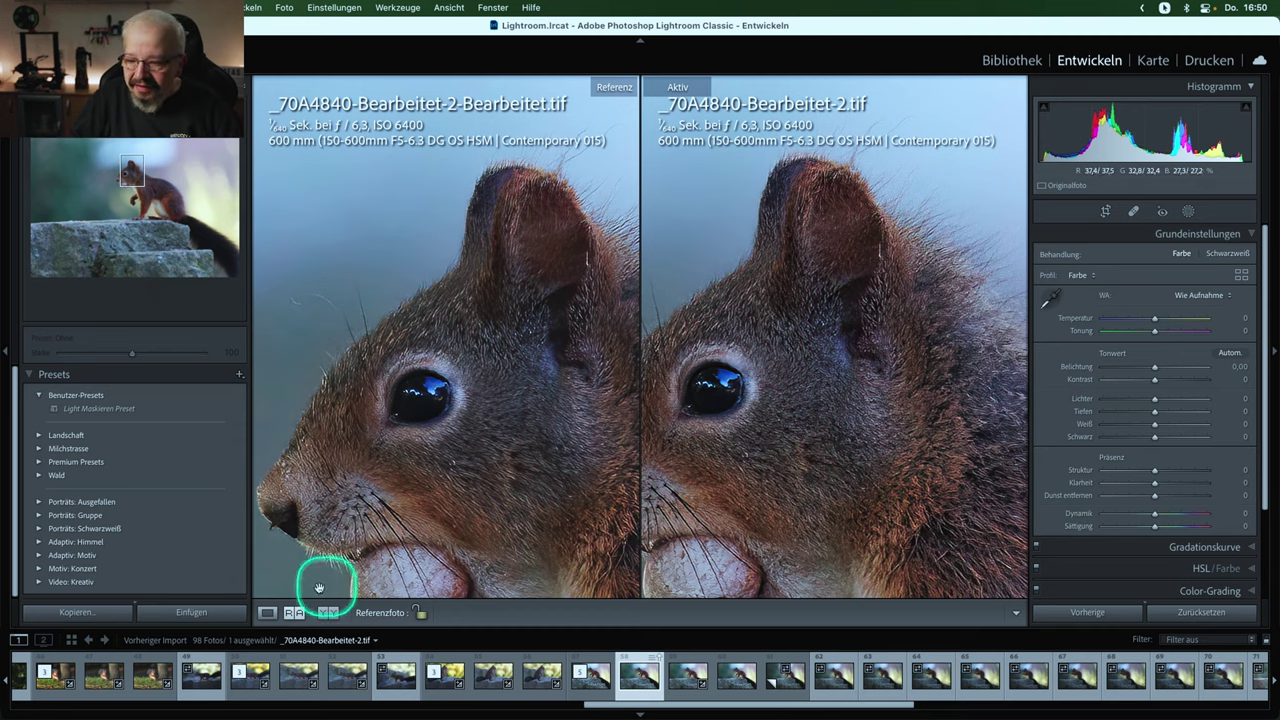
pyautogui.click(266, 611)
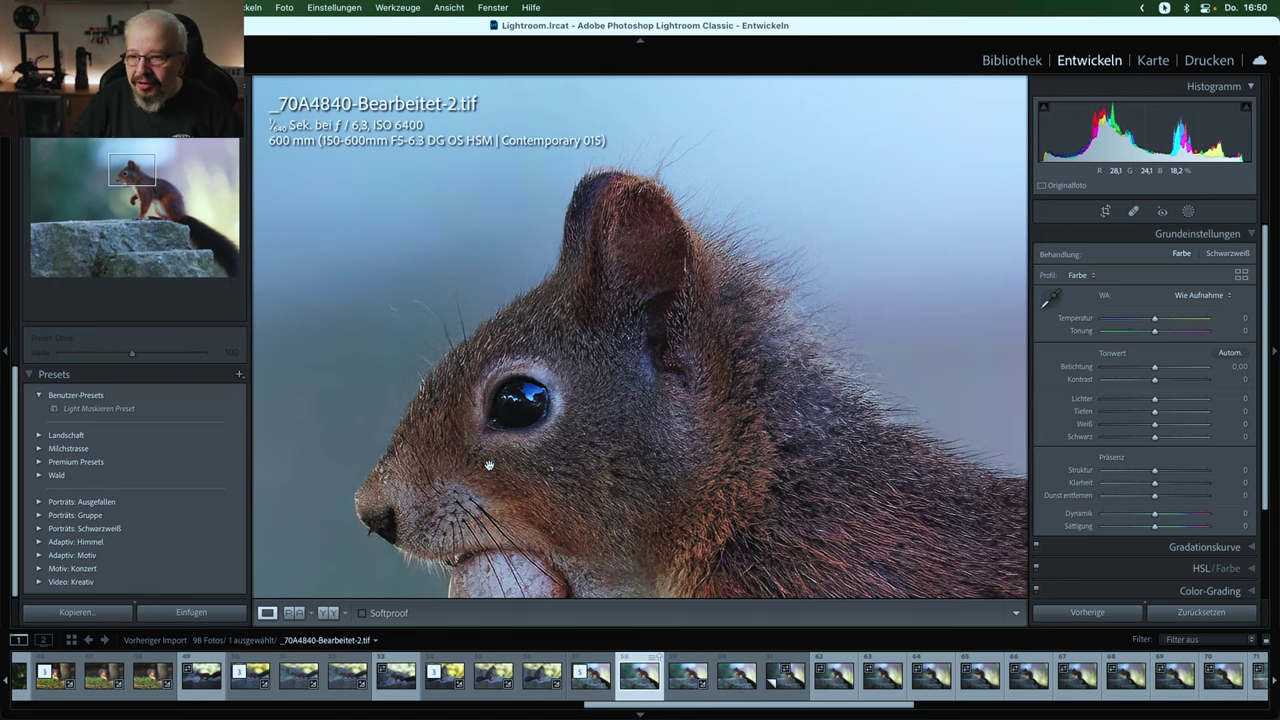
# Step: Select _70A4840.CR3 Kopie 1 and open it in Topaz Photo AI as an edited copy
pyautogui.press('Right')
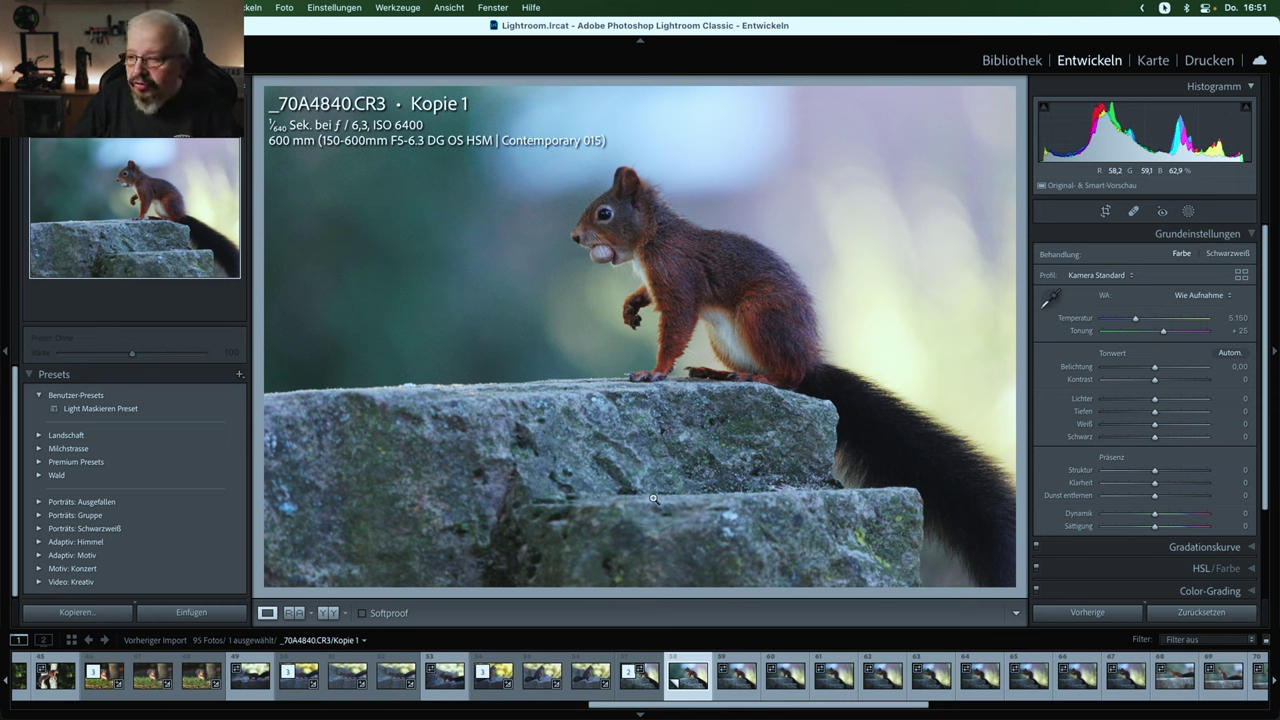
pyautogui.rightClick(630, 355)
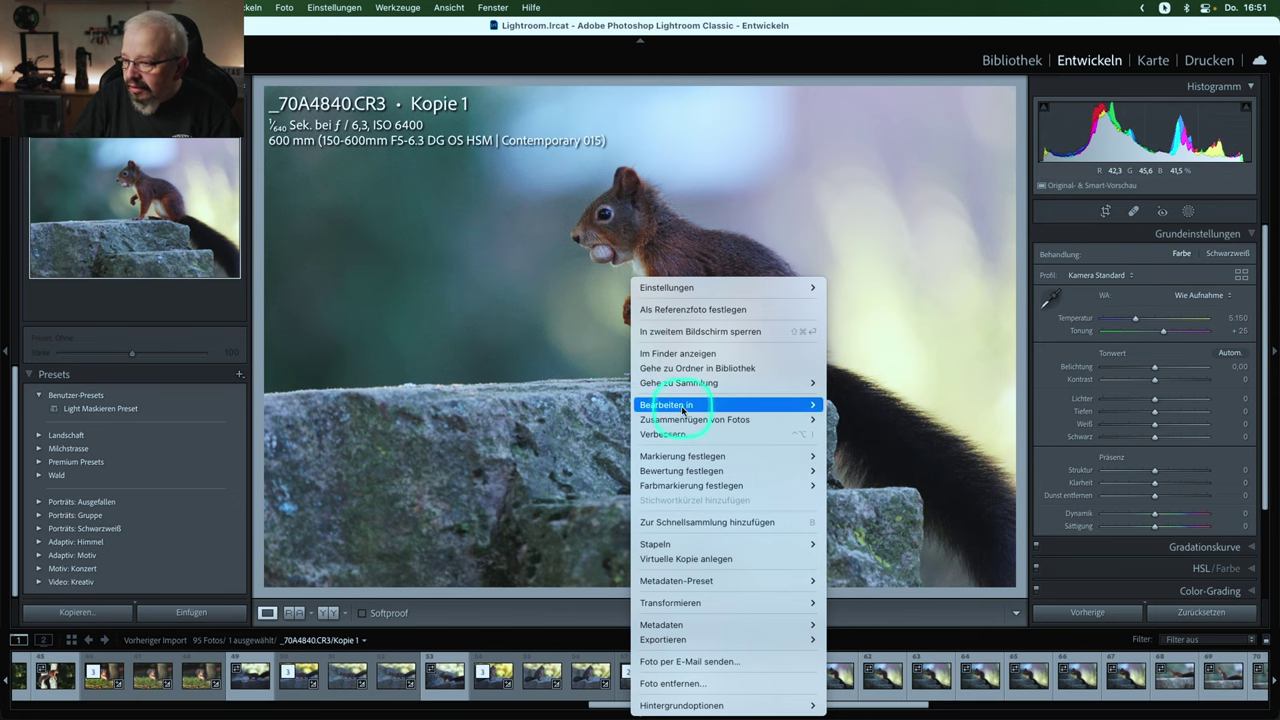
pyautogui.click(867, 419)
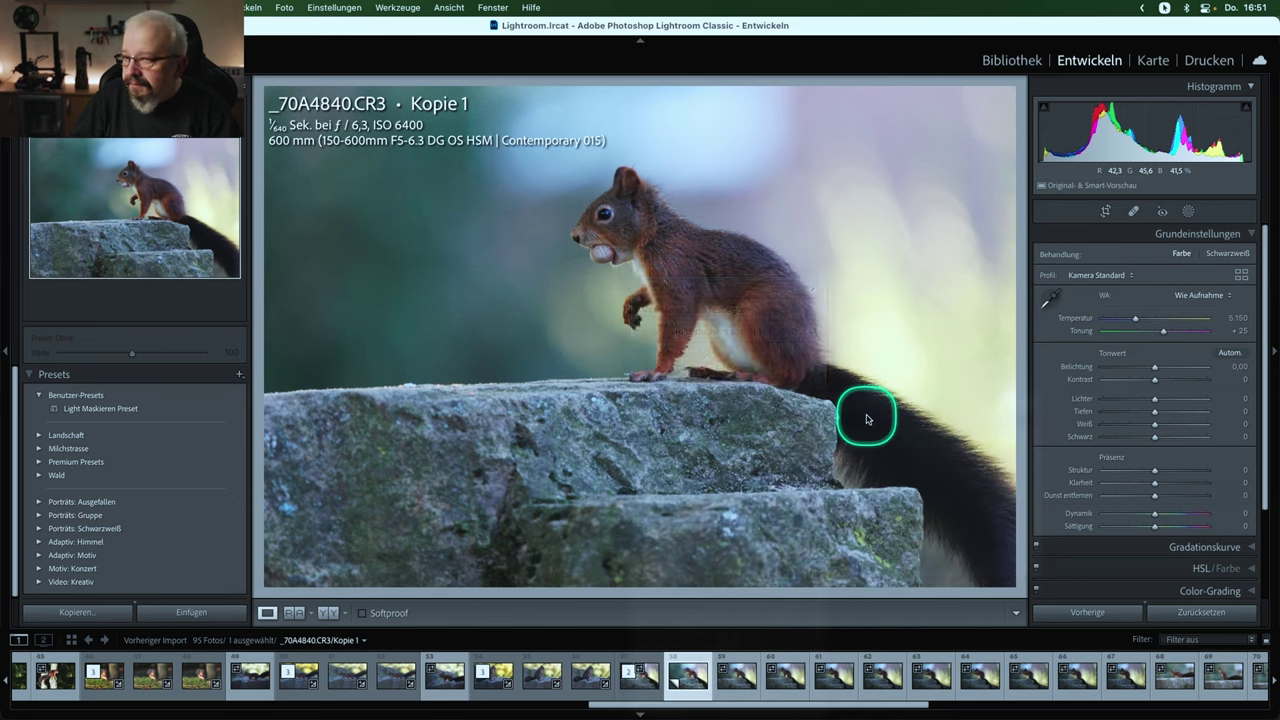
pyautogui.click(768, 350)
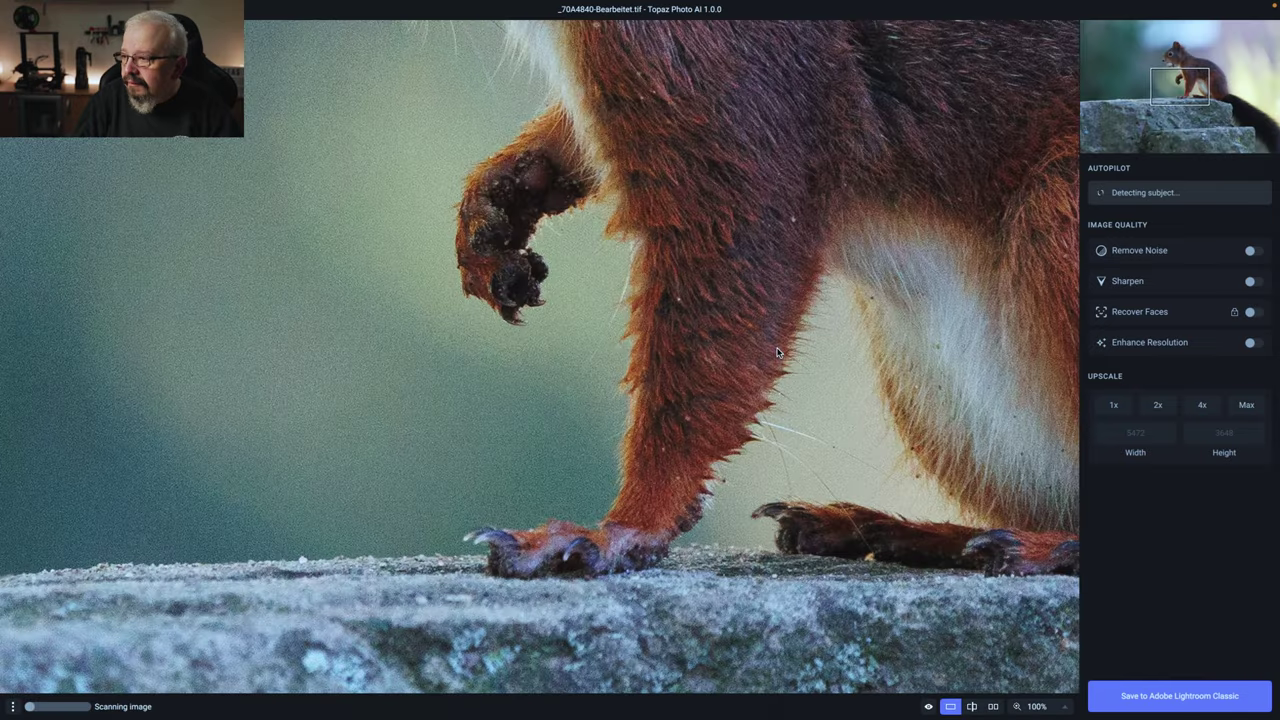
# Step: Center the close-up on the squirrel's head, enable sharpening, and save _70A4840-Bearbeitet.tif to Lightroom
pyautogui.click(1174, 55)
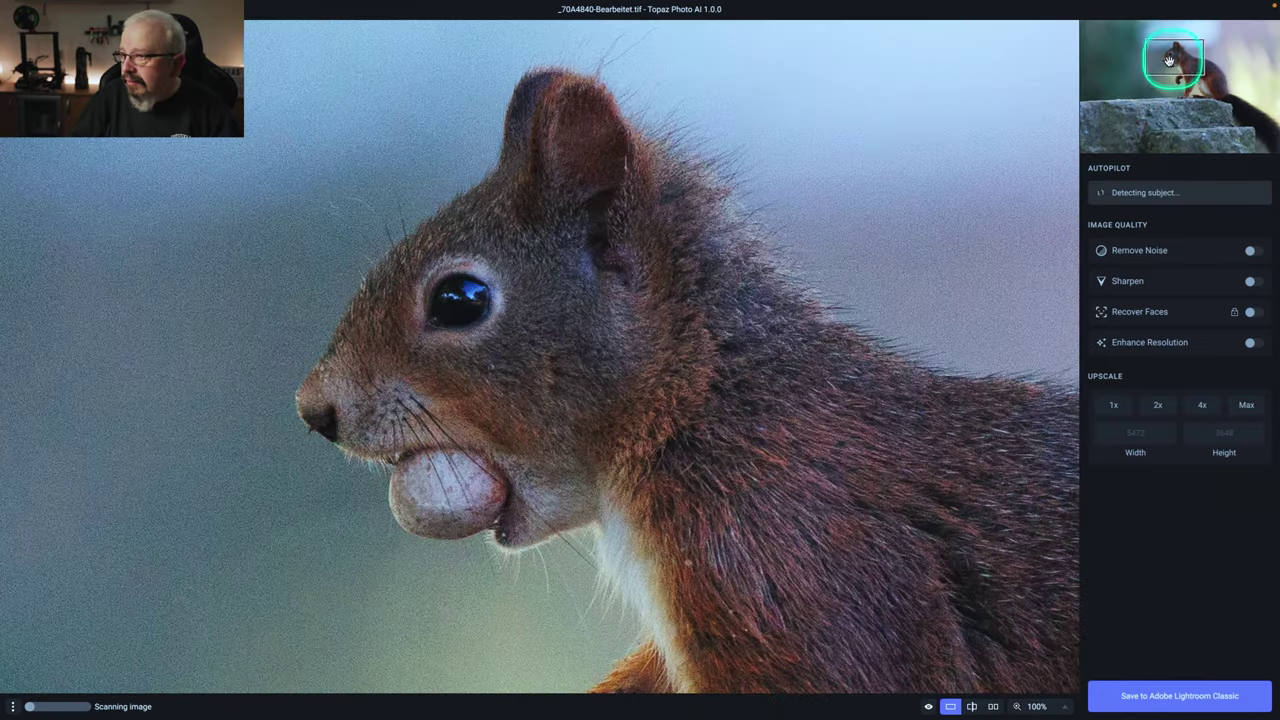
pyautogui.click(1010, 159)
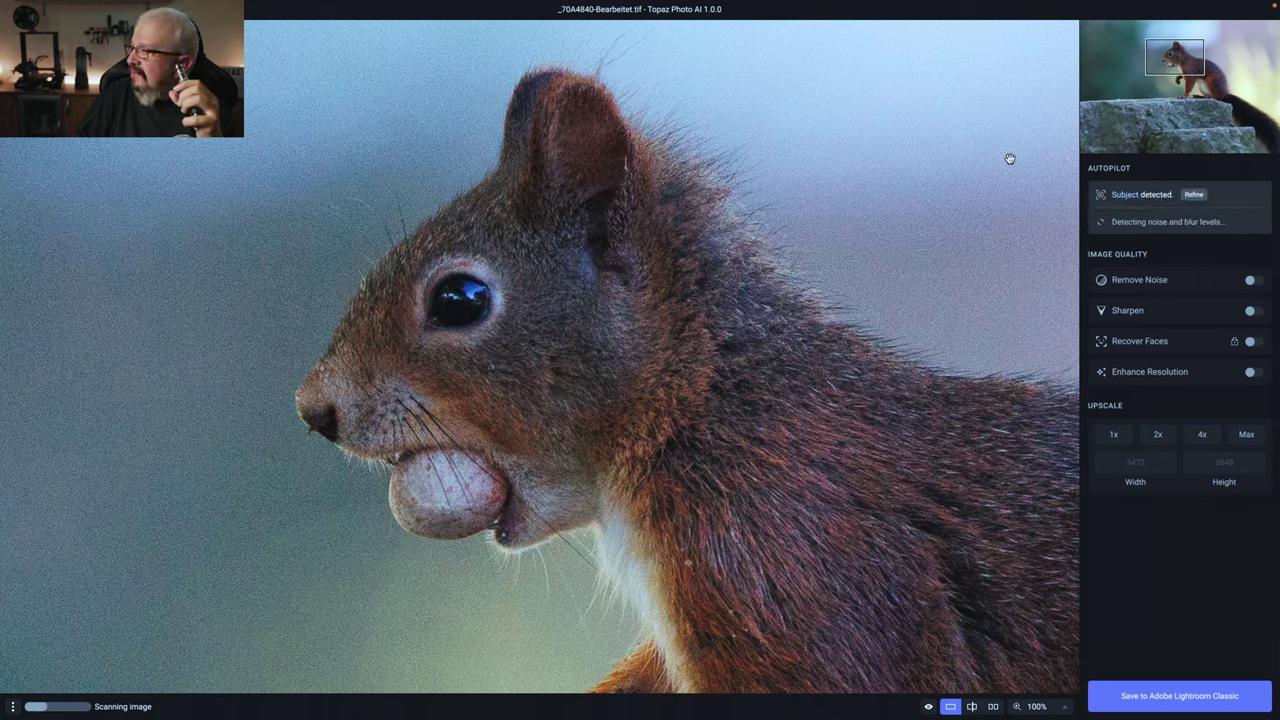
pyautogui.click(1008, 160)
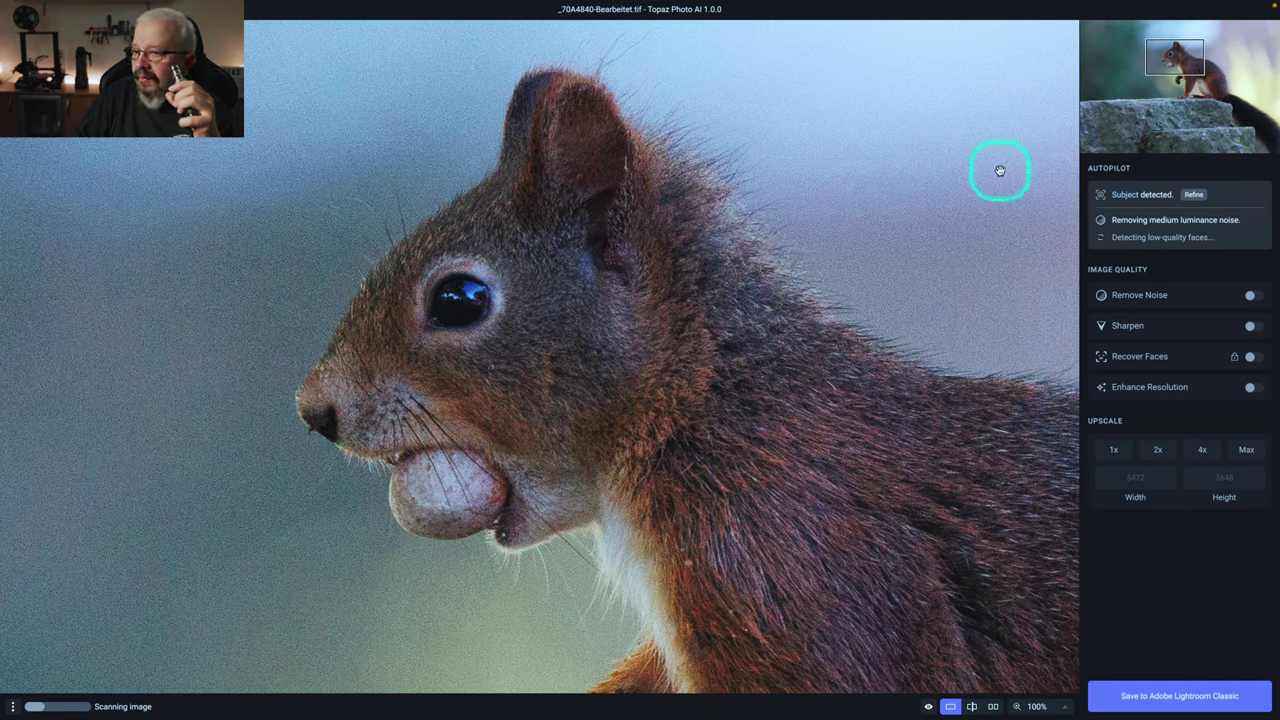
pyautogui.click(975, 177)
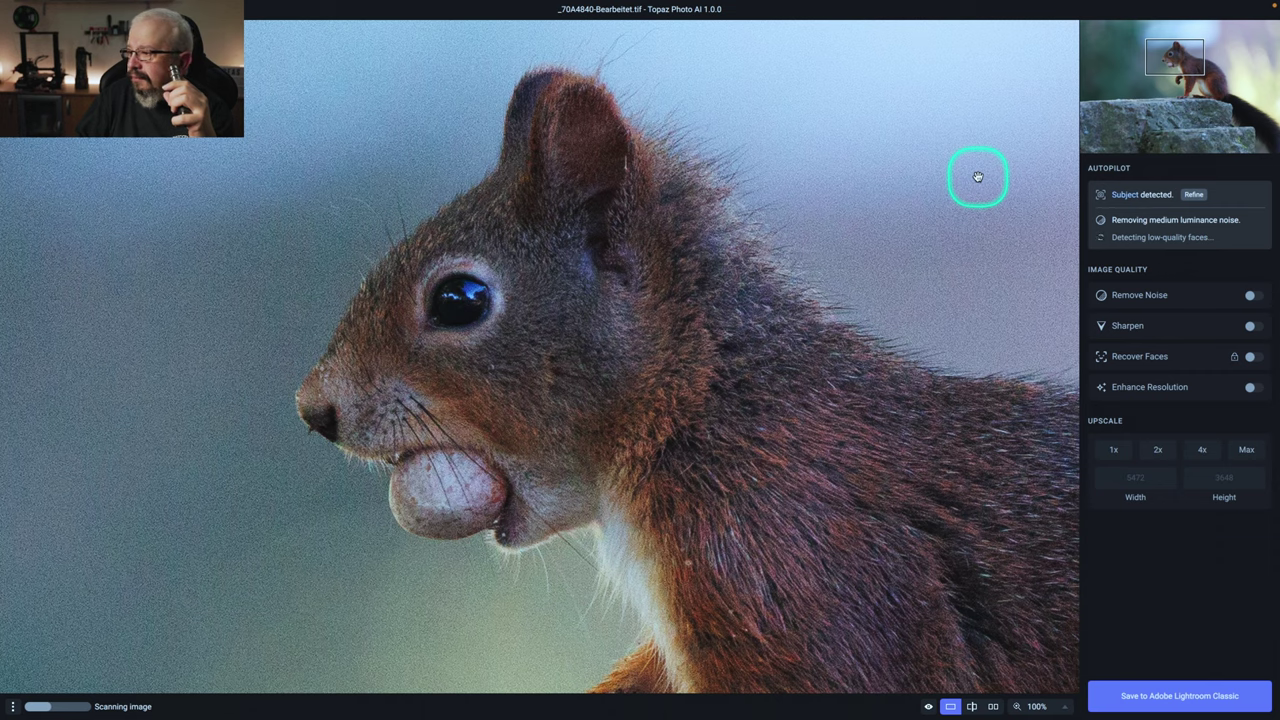
pyautogui.click(976, 178)
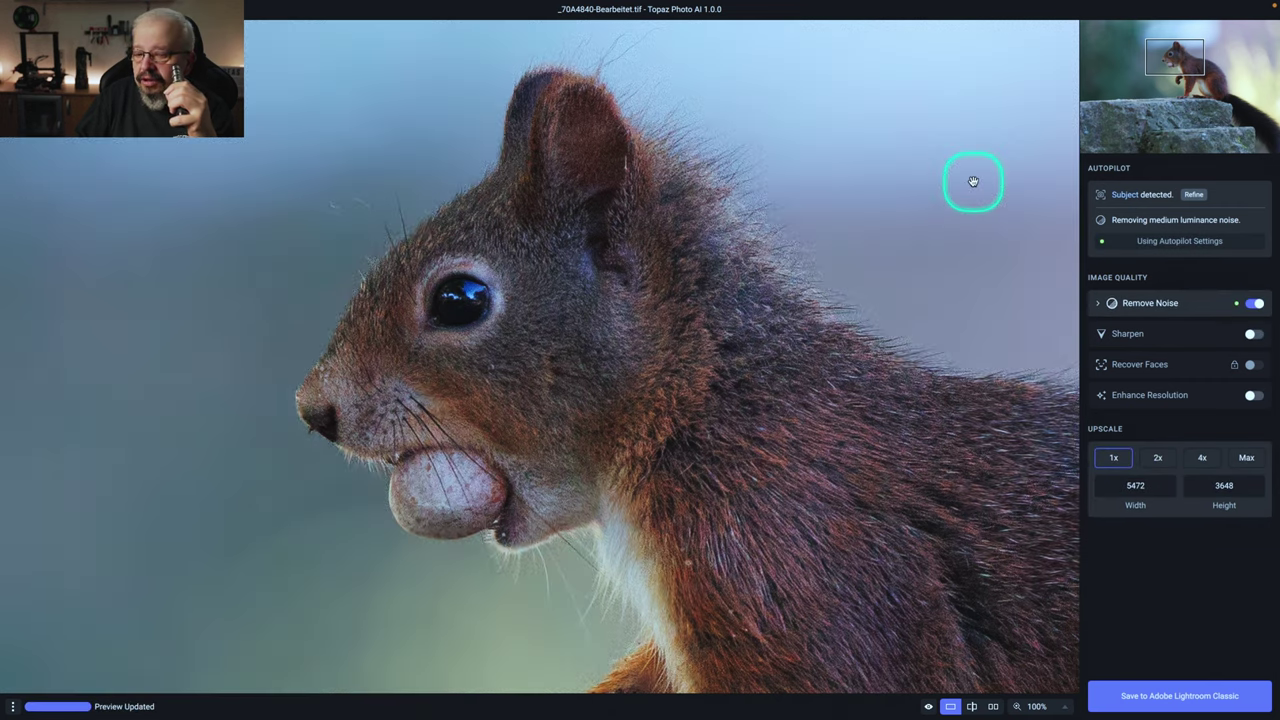
pyautogui.click(1250, 334)
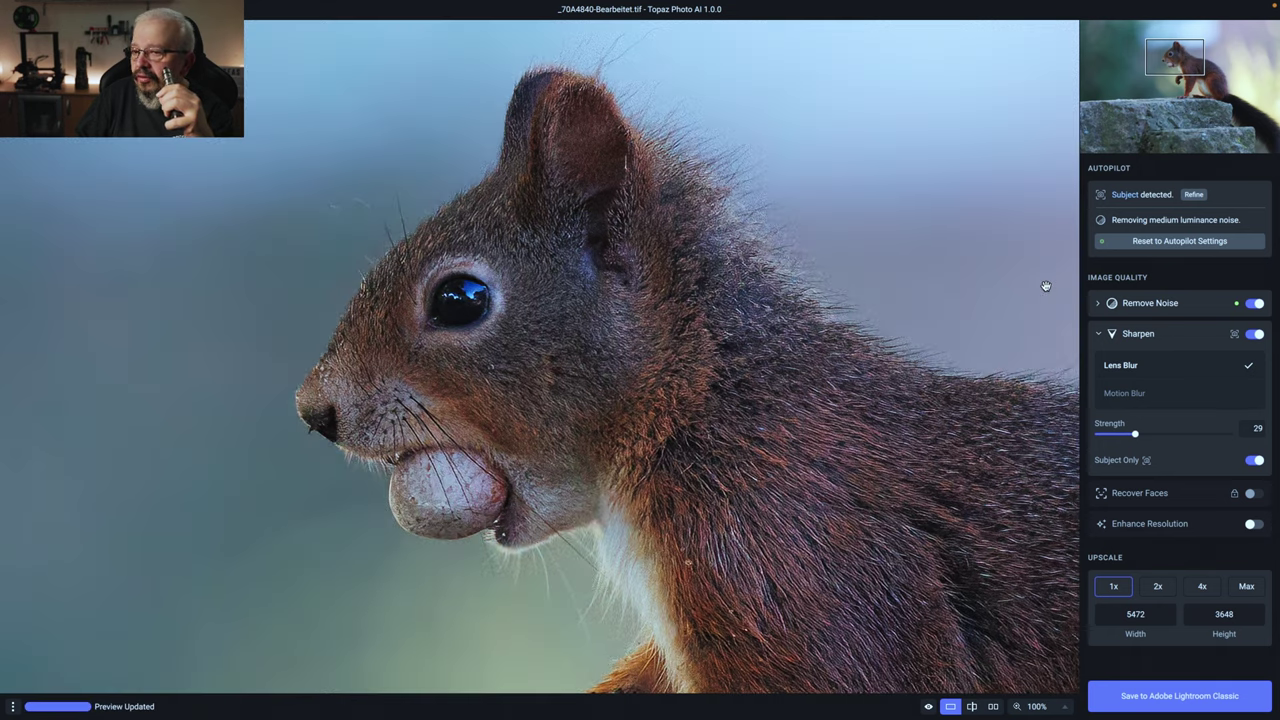
pyautogui.click(1143, 692)
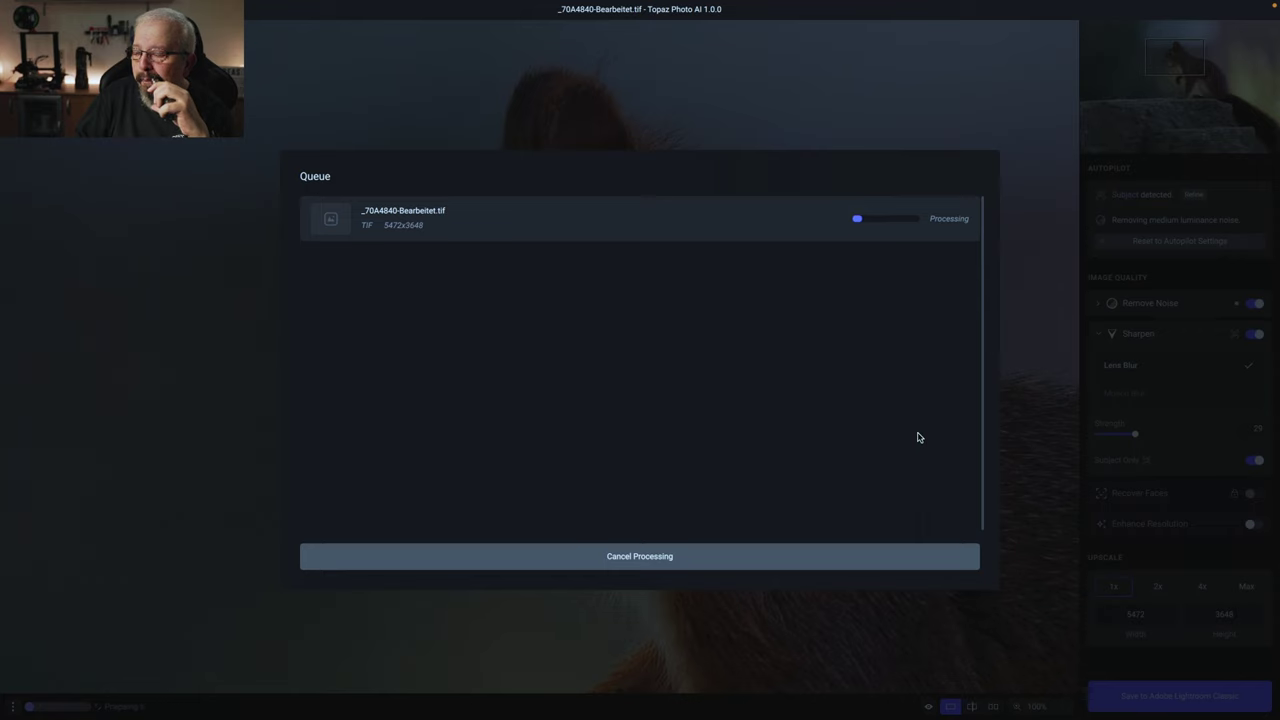
pyautogui.click(918, 437)
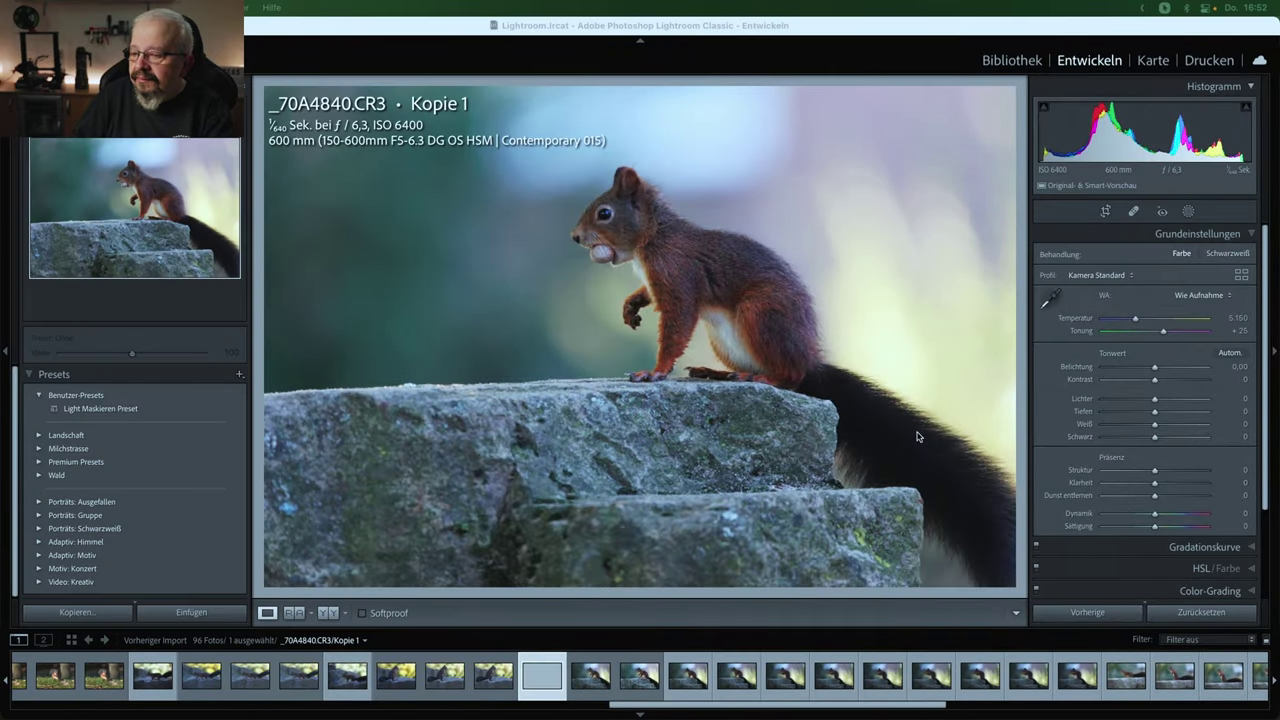
# Step: Rate the Photo AI TIF version two stars
pyautogui.click(915, 430)
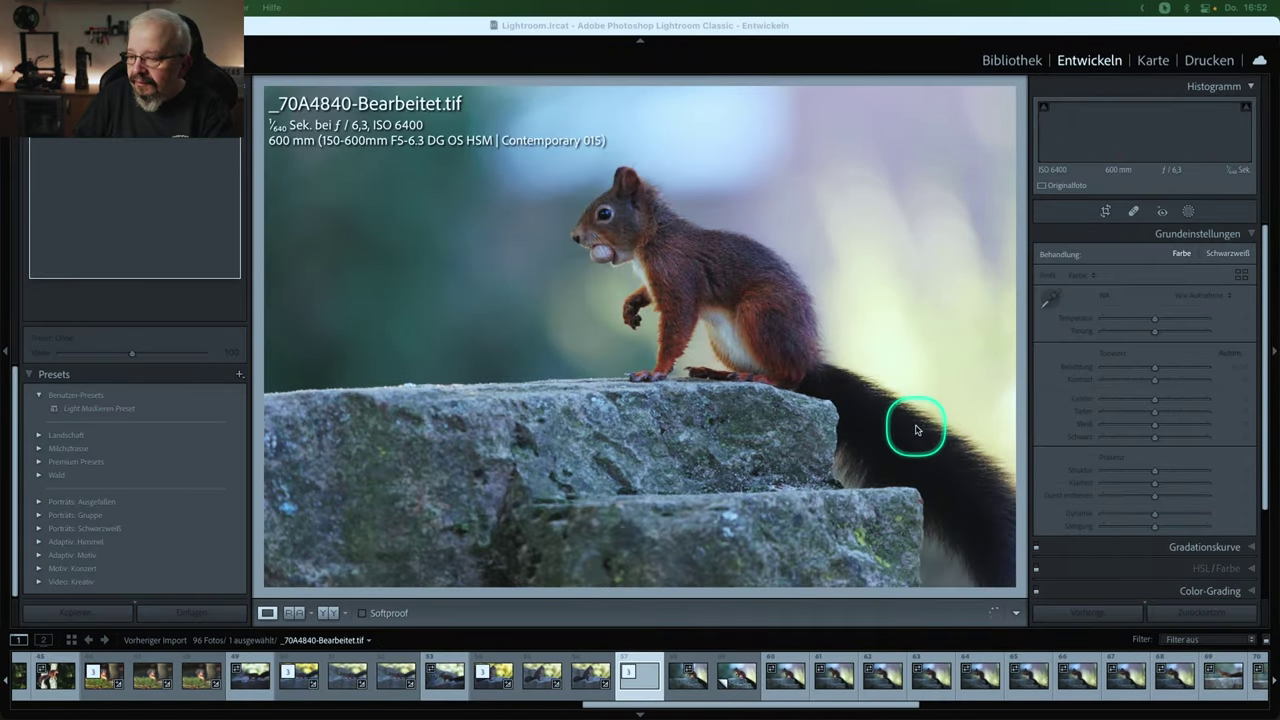
pyautogui.rightClick(648, 683)
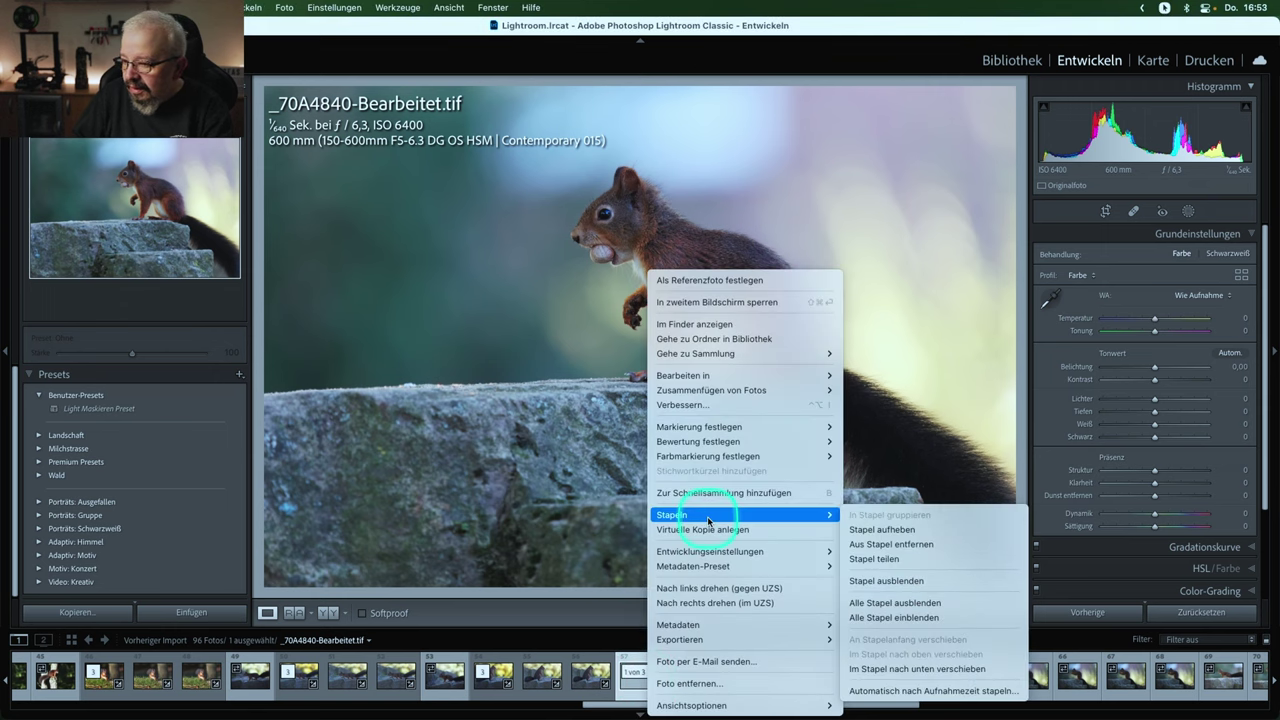
pyautogui.click(708, 551)
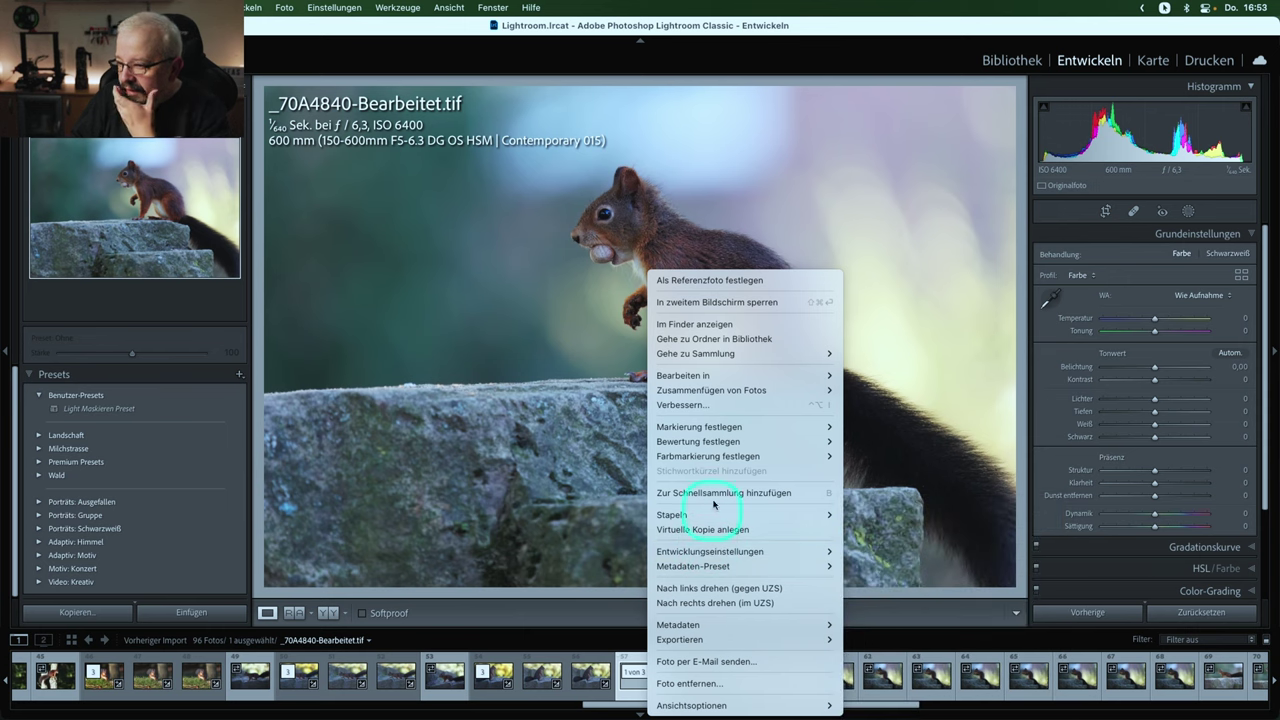
pyautogui.moveTo(698, 441)
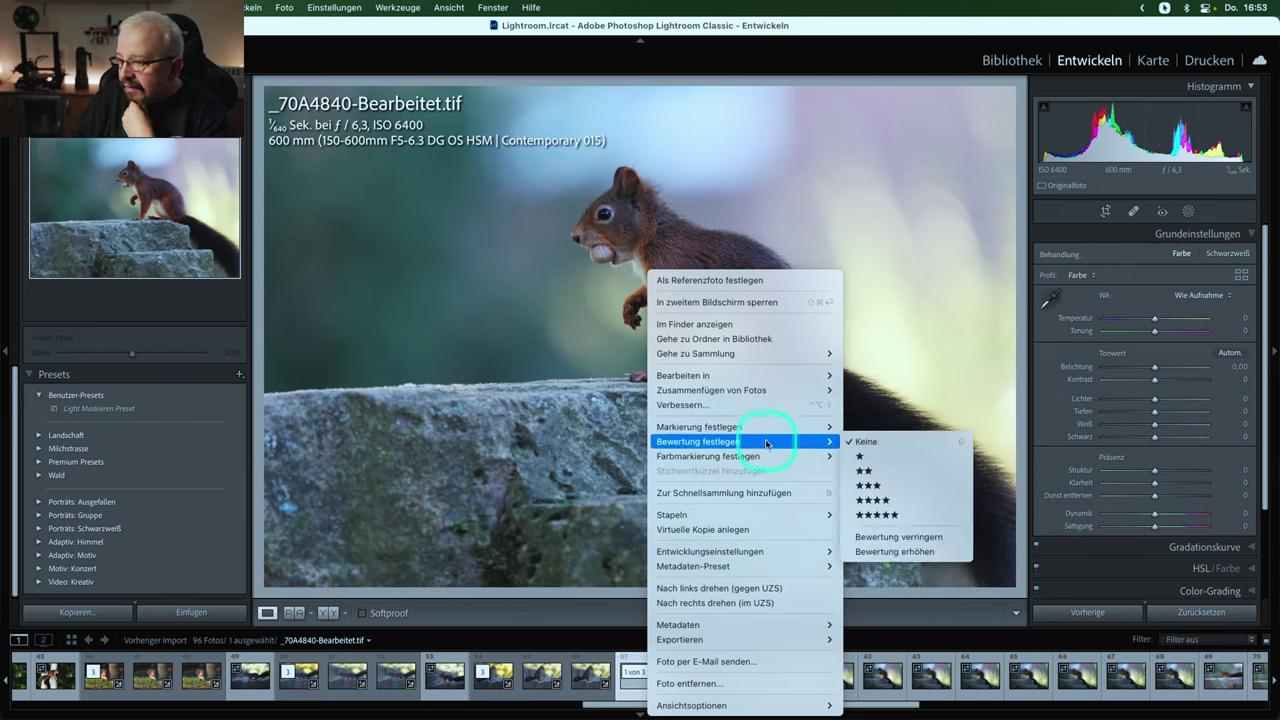
pyautogui.click(862, 471)
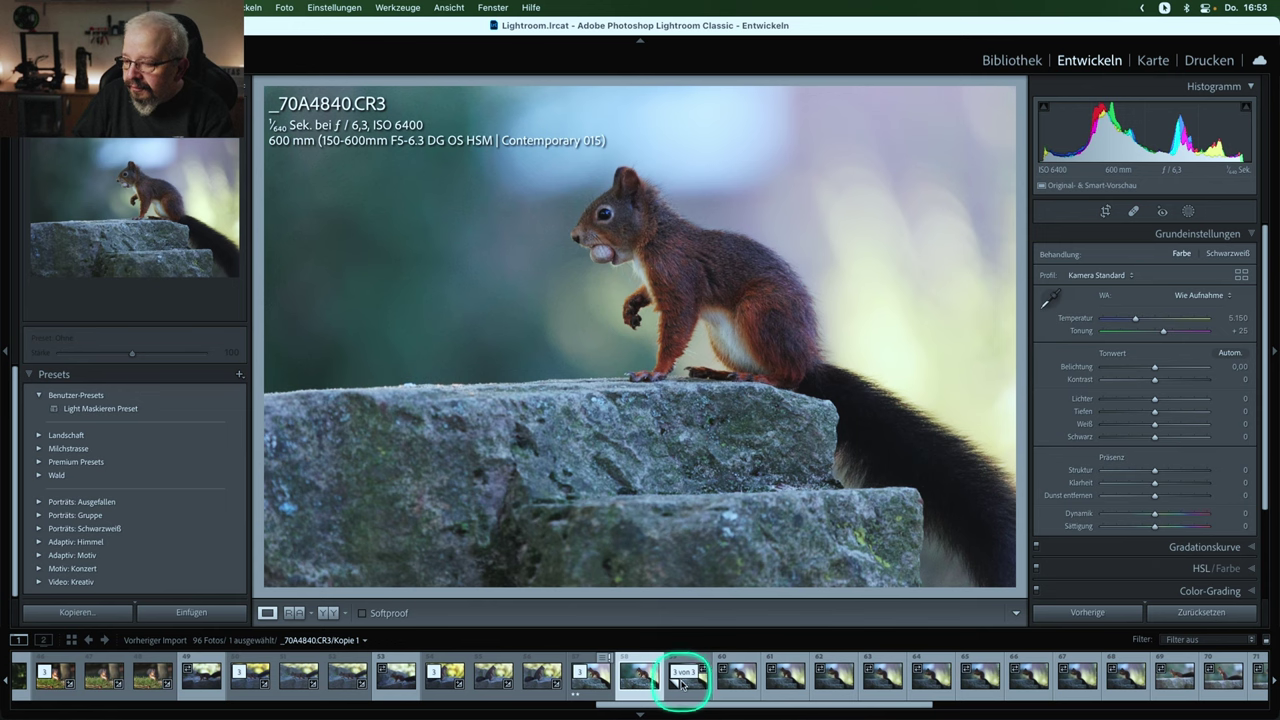
# Step: Send the original CR3 raw to Topaz DeNoise AI as an edited copy
pyautogui.rightClick(641, 684)
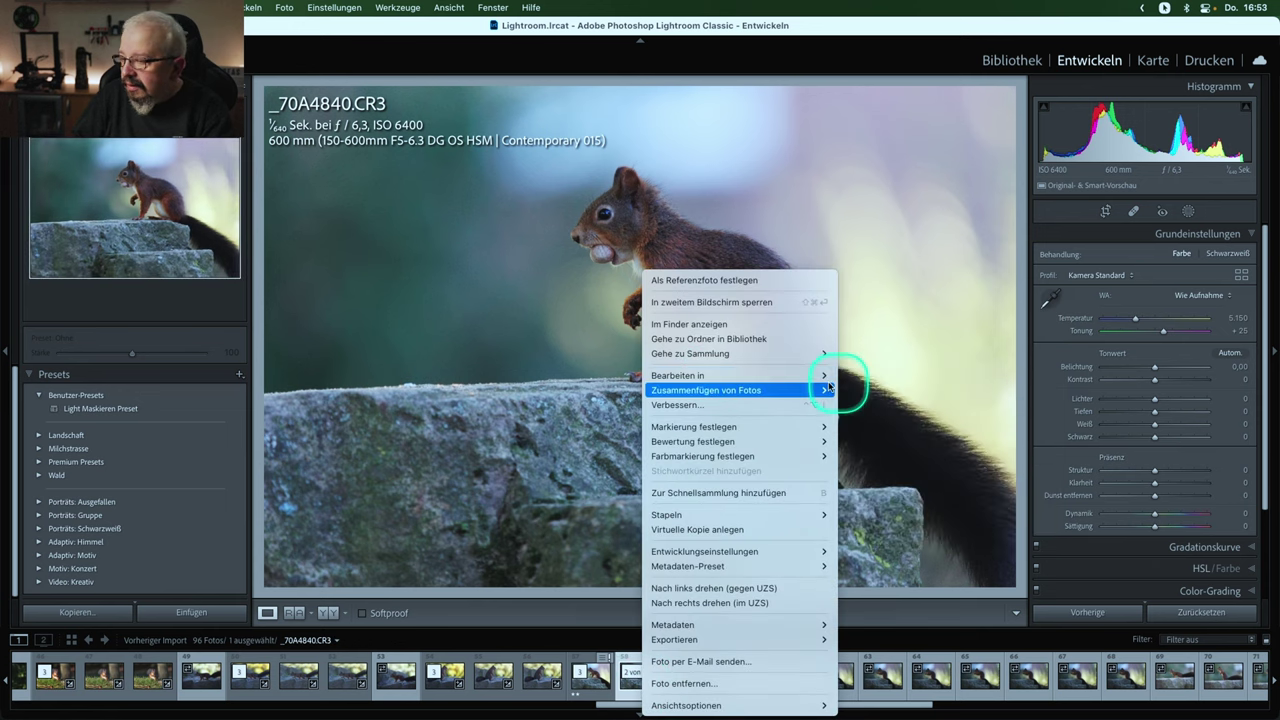
pyautogui.click(872, 427)
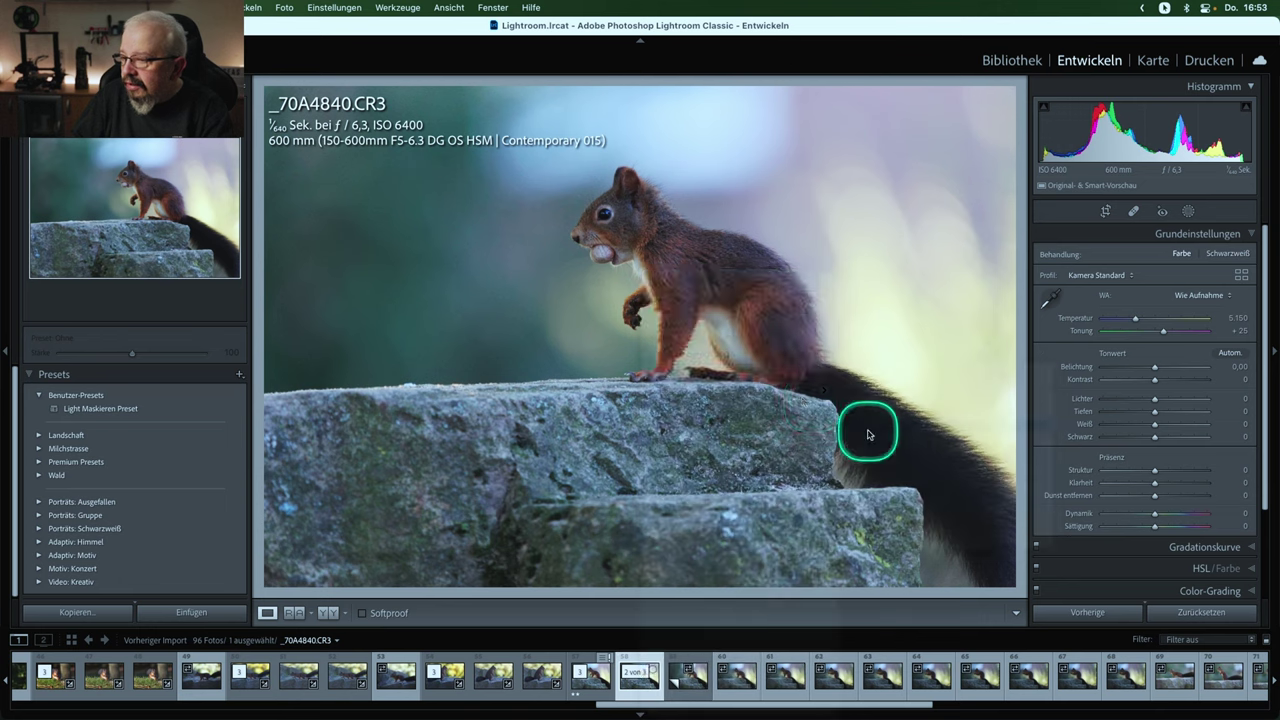
pyautogui.click(750, 351)
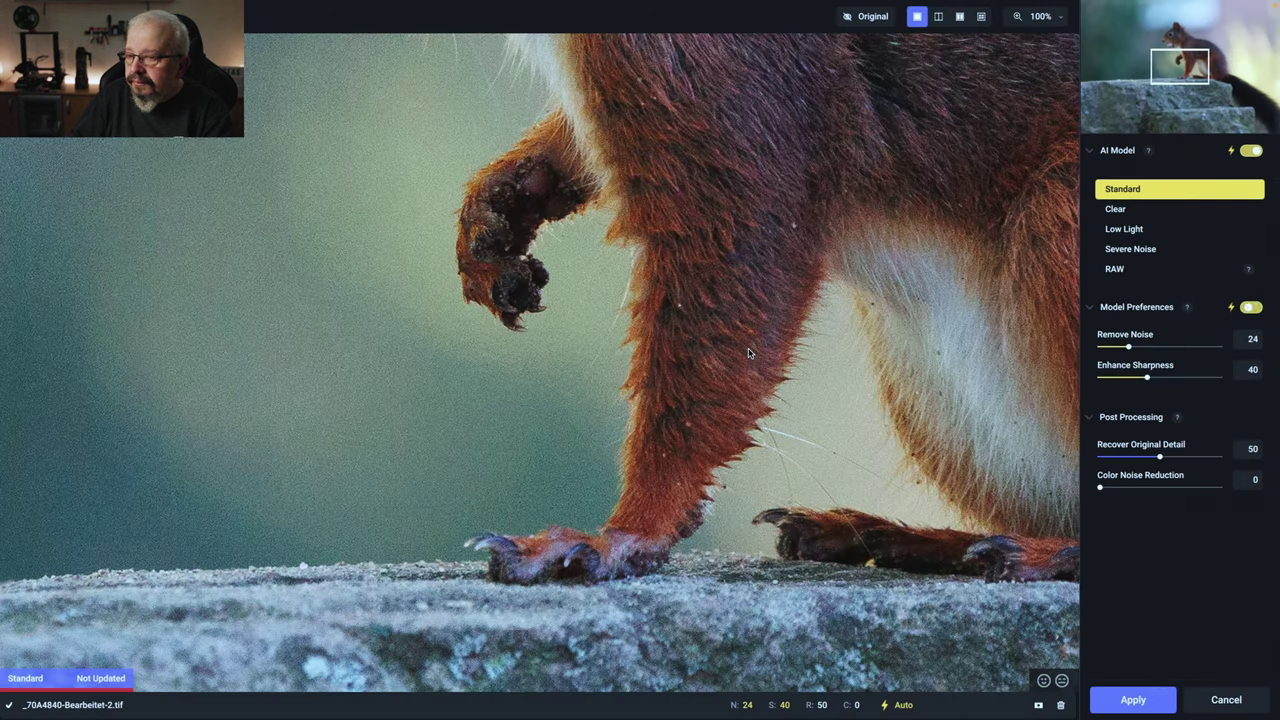
# Step: Apply Standard model denoising at noise 24, sharpness 40 and save the result
pyautogui.click(749, 349)
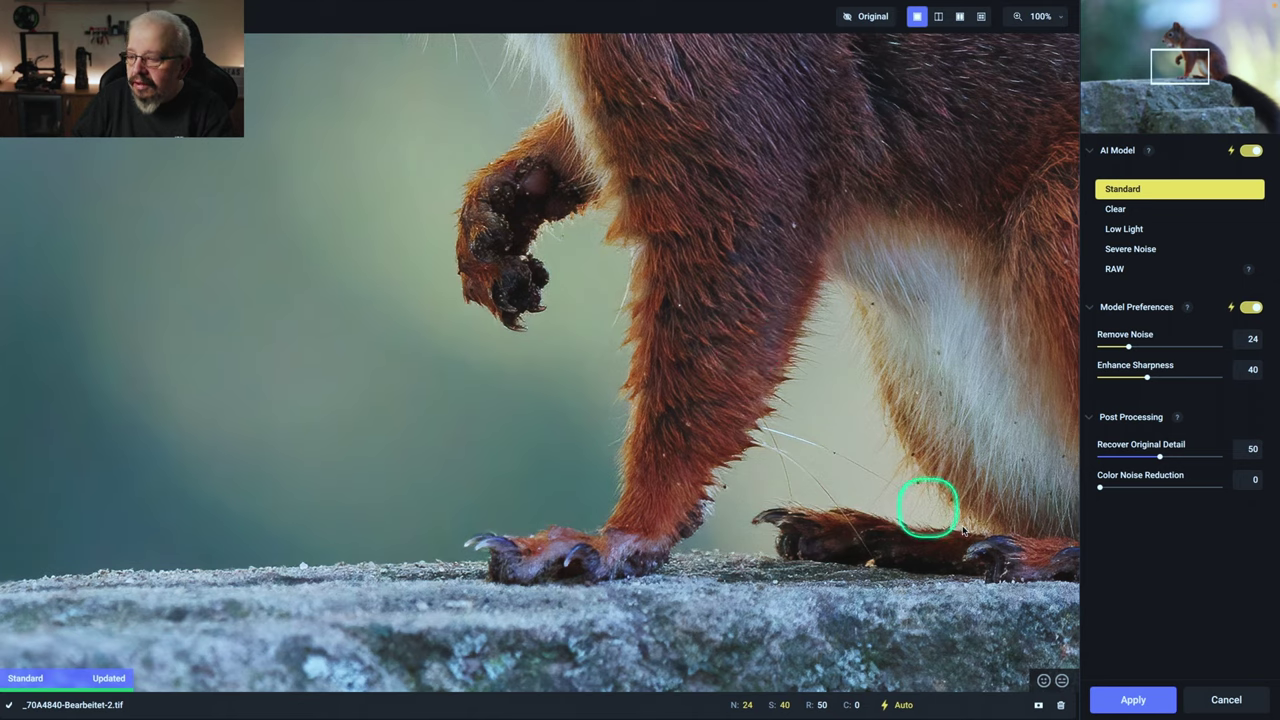
pyautogui.click(1133, 700)
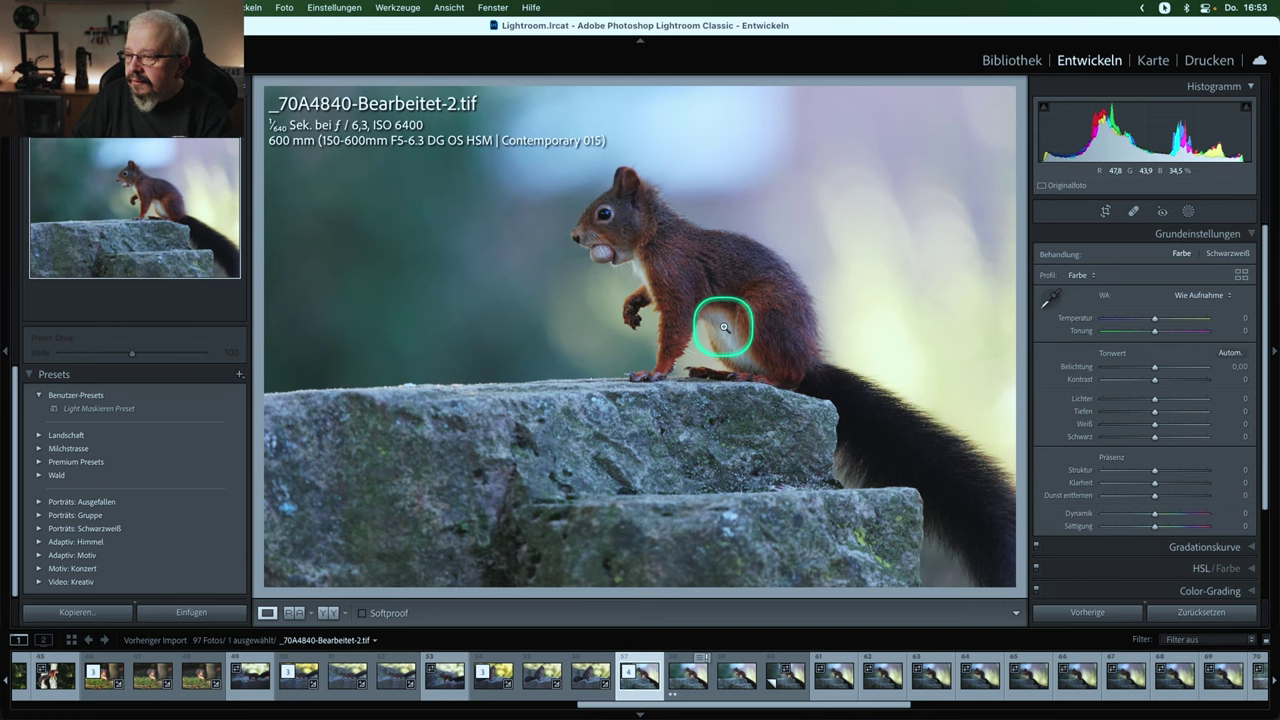
# Step: Open the -2.tif in Sharpen AI and apply Motion Blur at Remove Blur 23, Suppress Noise 23
pyautogui.rightClick(722, 326)
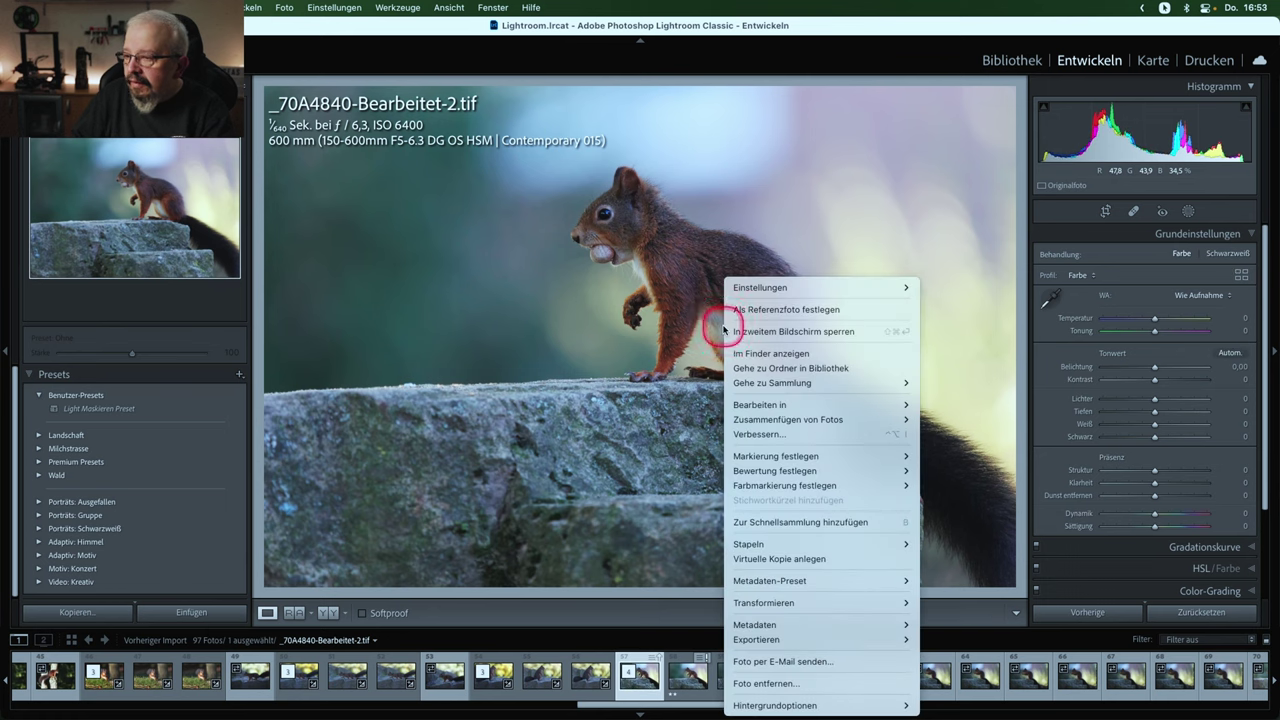
pyautogui.moveTo(790, 405)
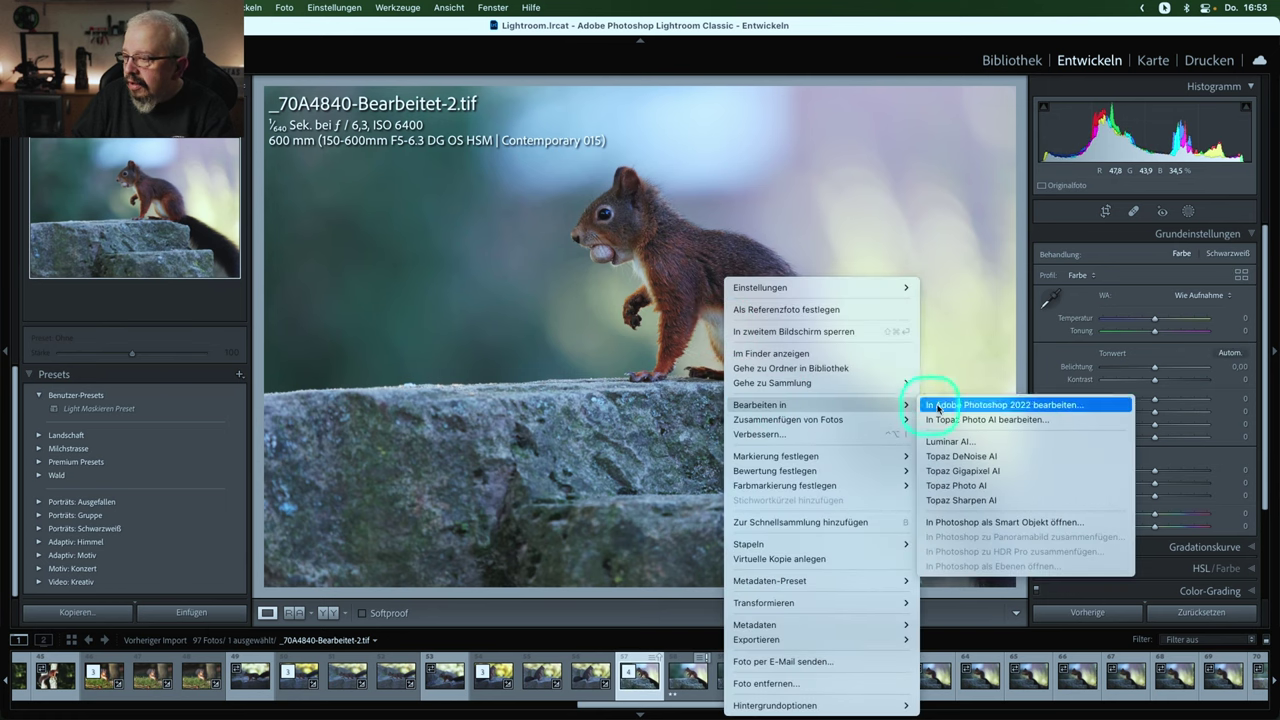
pyautogui.click(960, 500)
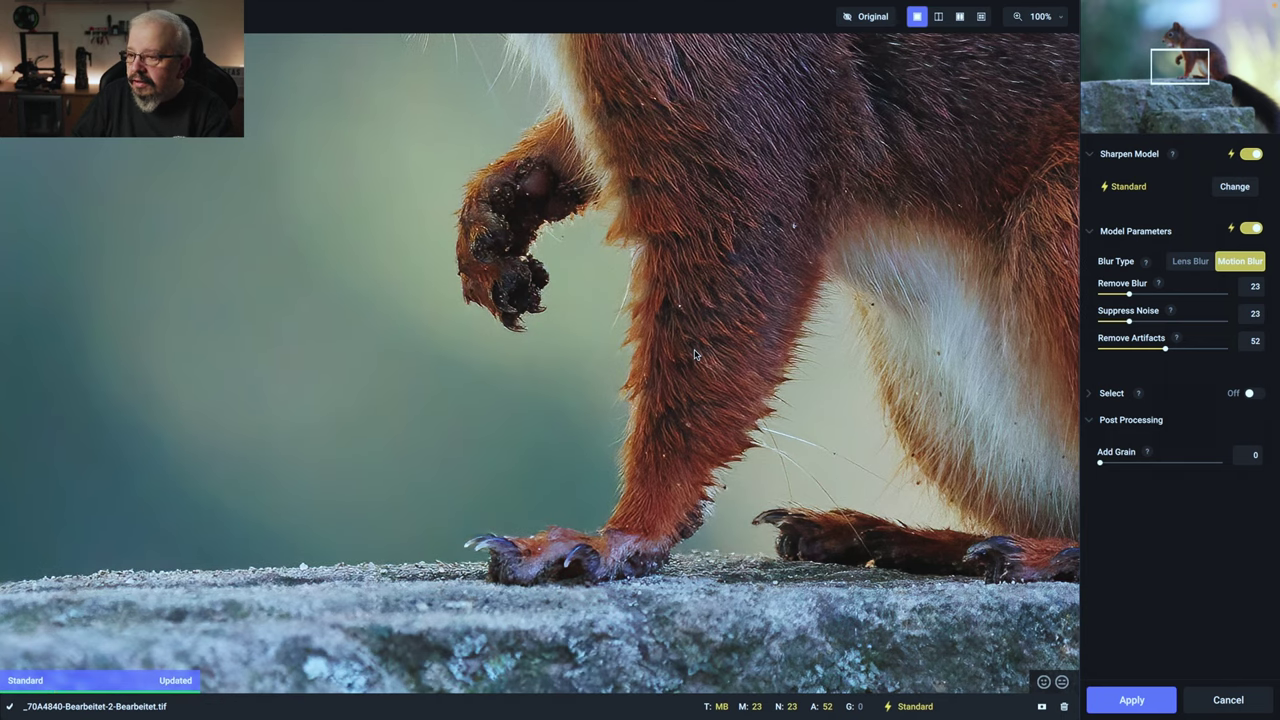
pyautogui.click(1131, 700)
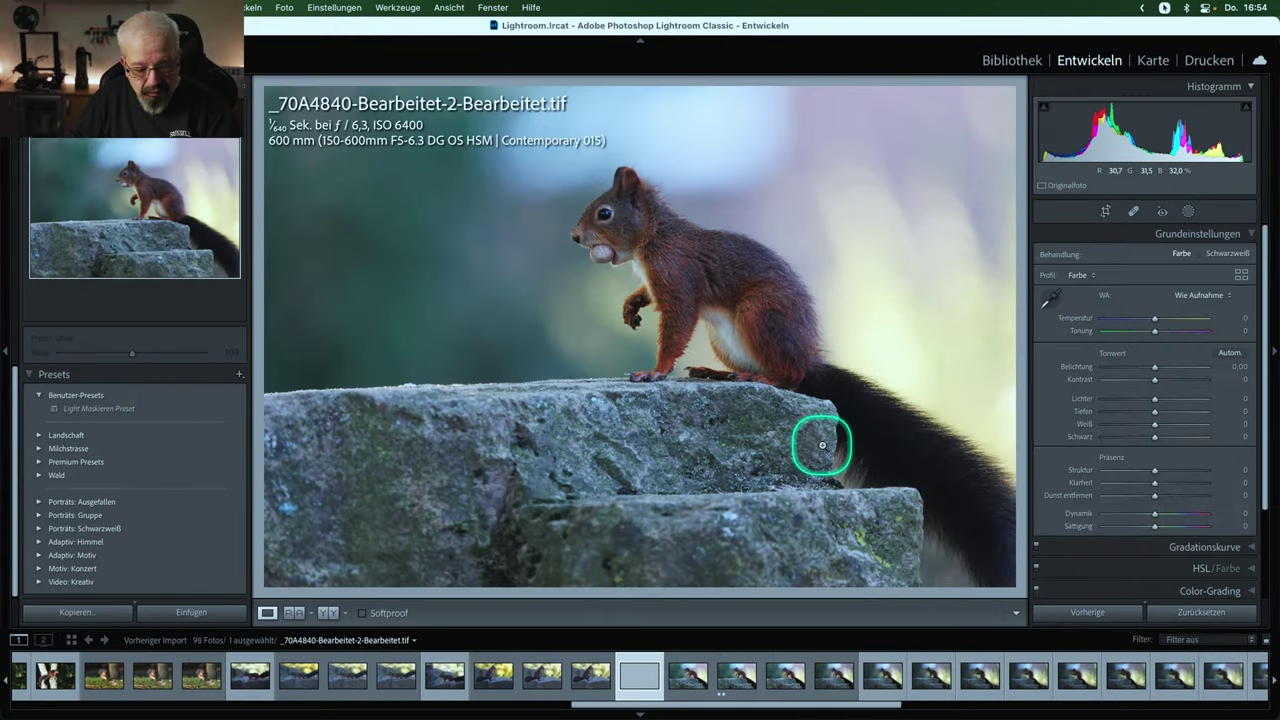
# Step: Set up Reference/Active view: Sharpen AI version as reference, Photo AI version as active
pyautogui.press('Right')
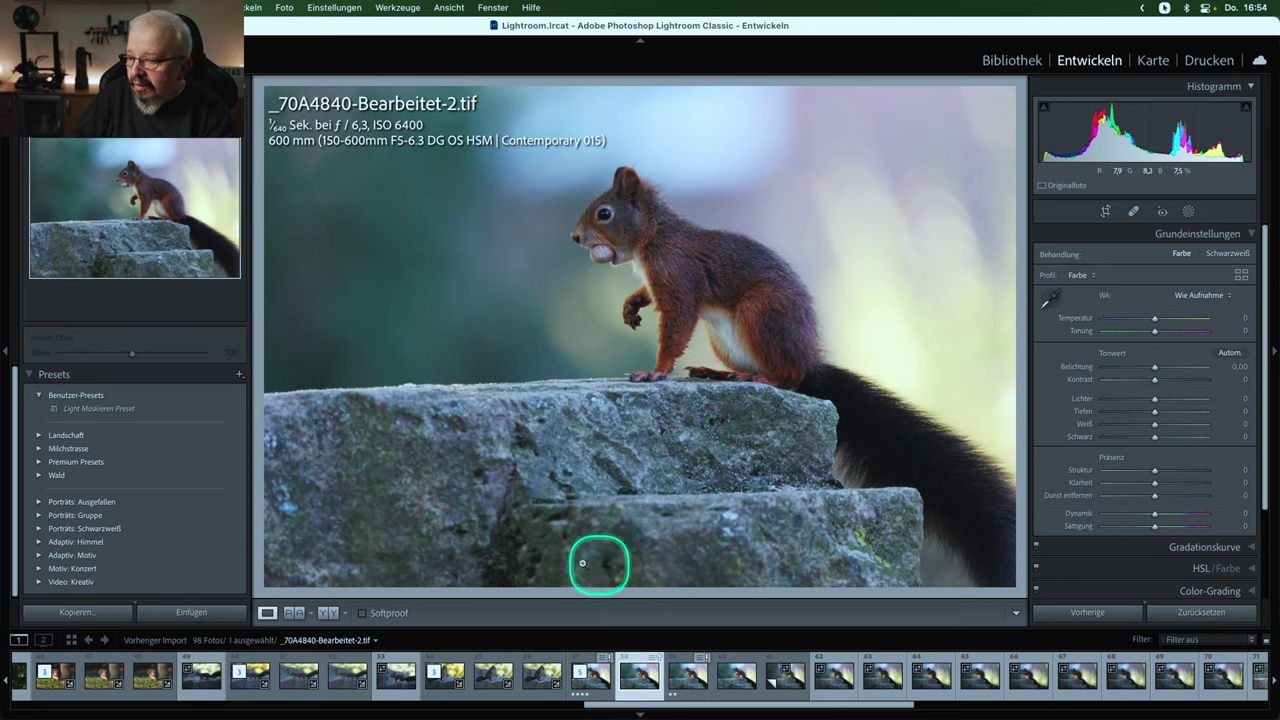
pyautogui.click(688, 686)
pyautogui.click(294, 613)
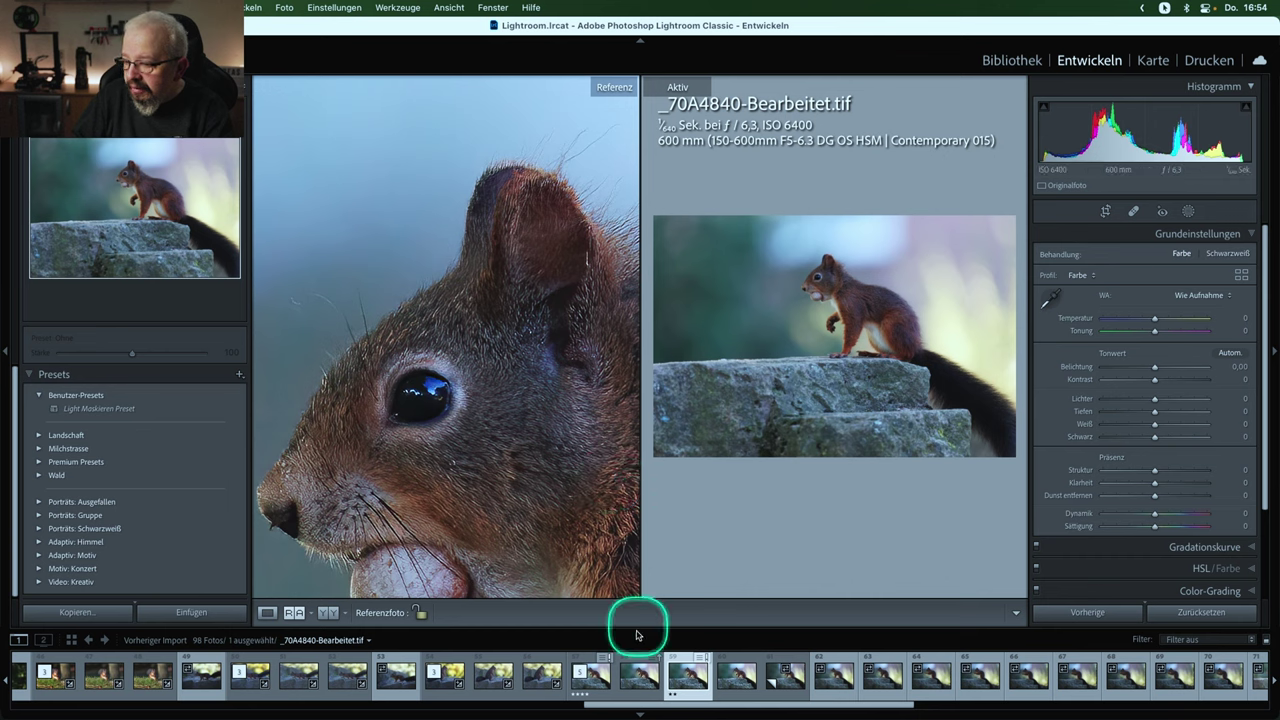
pyautogui.moveTo(588, 686); pyautogui.dragTo(483, 453)
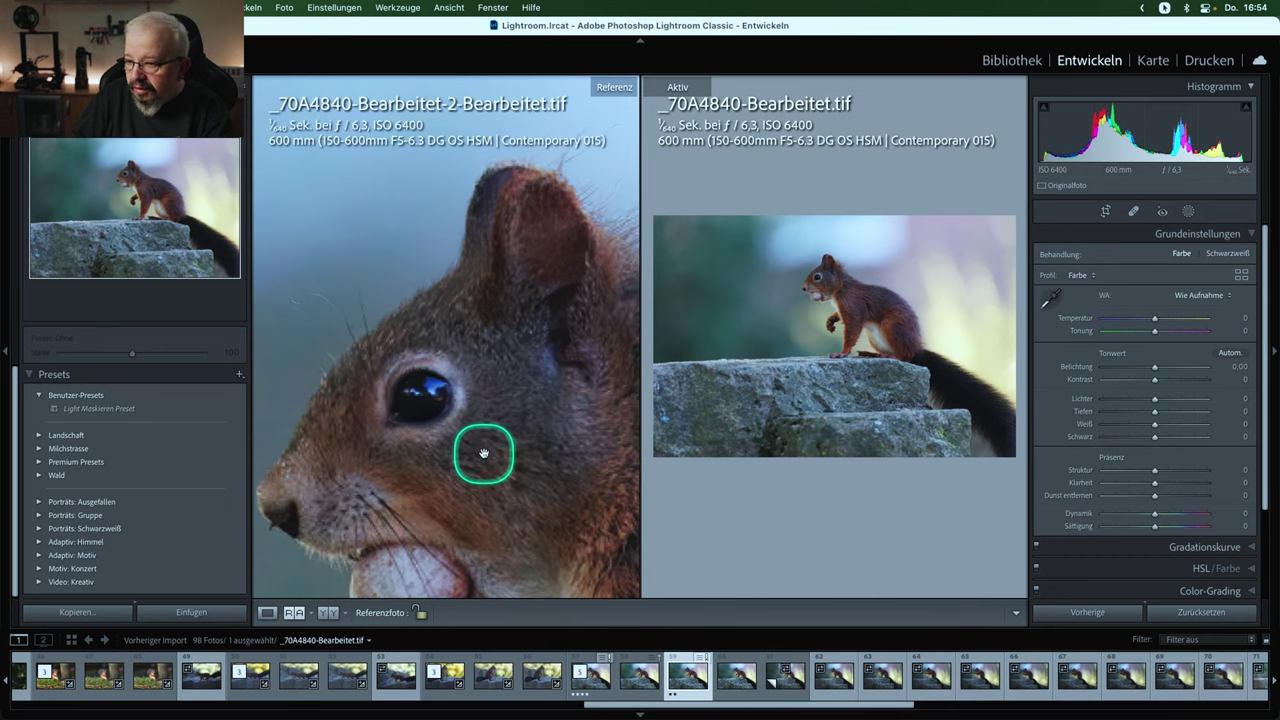
# Step: Zoom both panes onto the squirrel's head and align the two close-ups
pyautogui.click(472, 394)
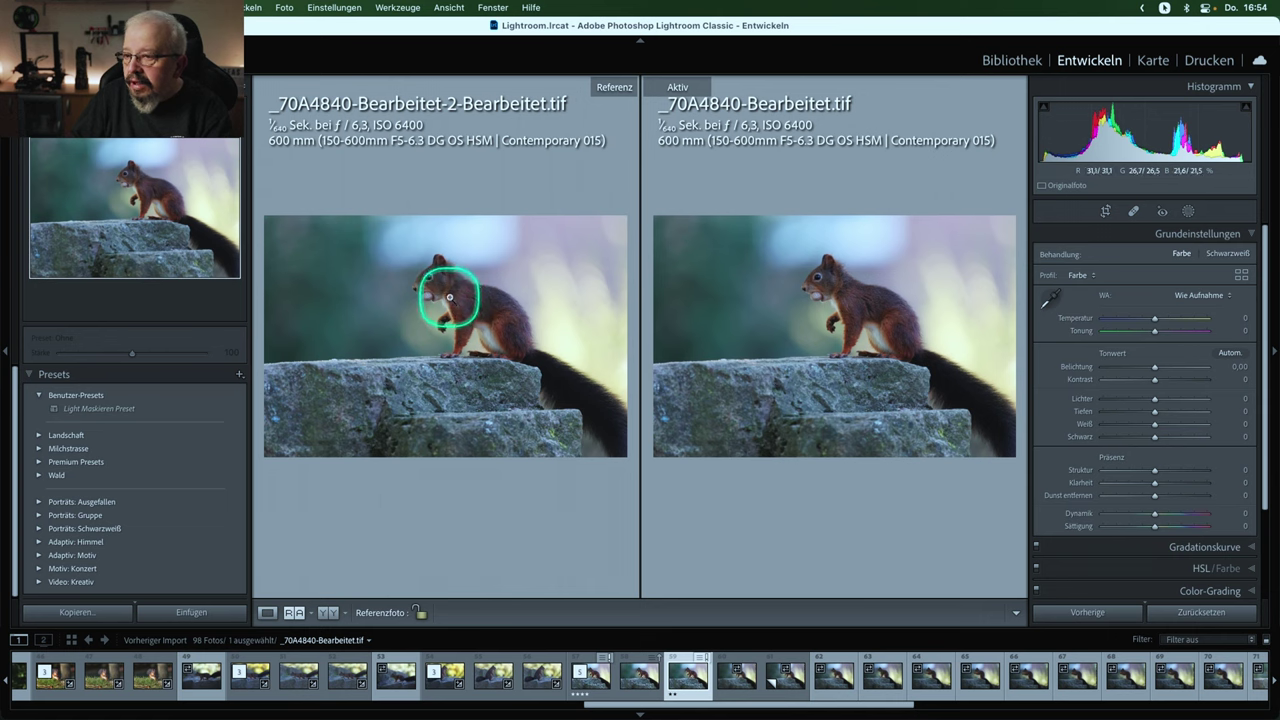
pyautogui.click(430, 284)
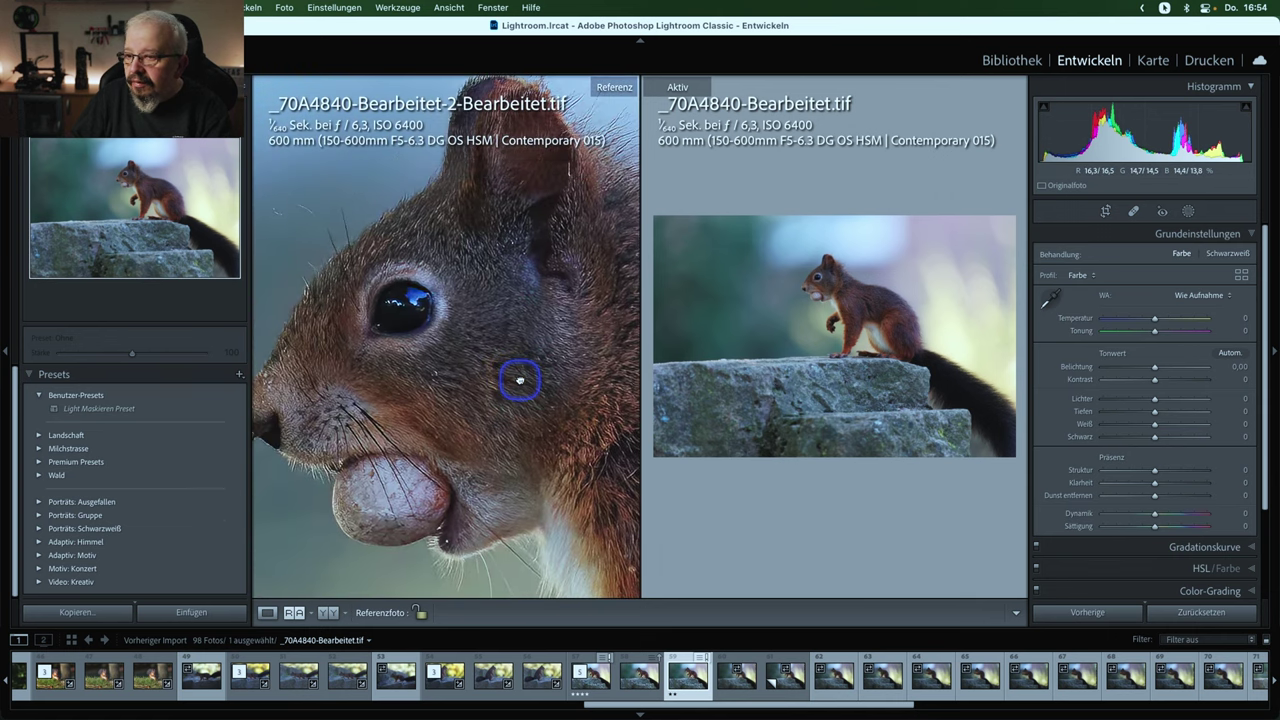
pyautogui.click(828, 274)
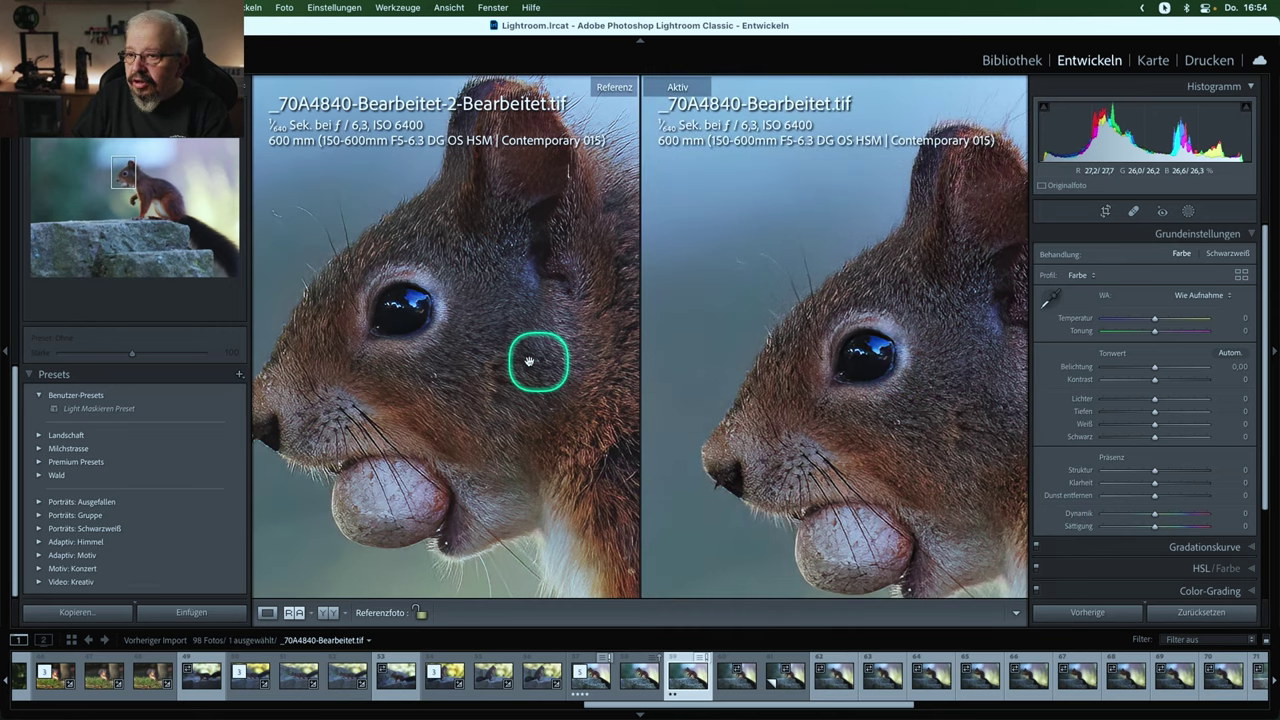
pyautogui.moveTo(457, 357)
pyautogui.mouseDown()
pyautogui.moveTo(483, 372)
pyautogui.moveTo(457, 351)
pyautogui.mouseUp()
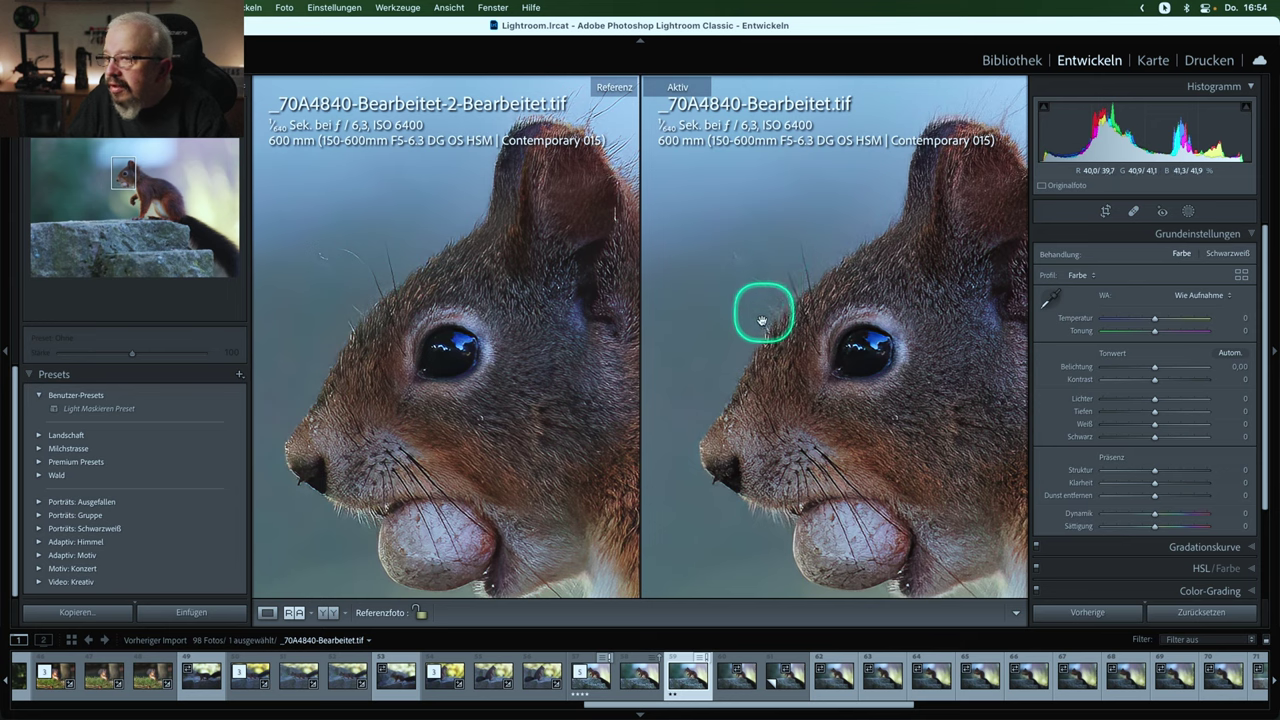
pyautogui.moveTo(486, 251)
pyautogui.mouseDown()
pyautogui.moveTo(436, 318)
pyautogui.moveTo(411, 326)
pyautogui.mouseUp()
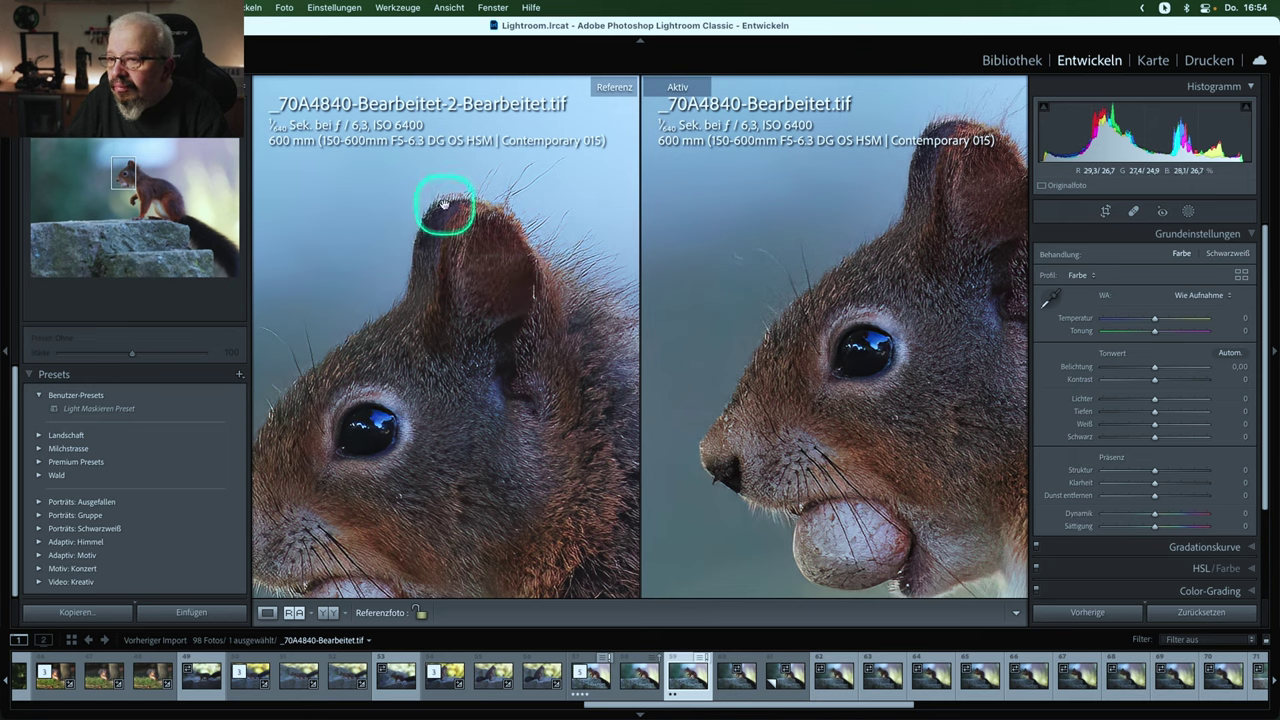
pyautogui.moveTo(848, 251); pyautogui.dragTo(723, 316)
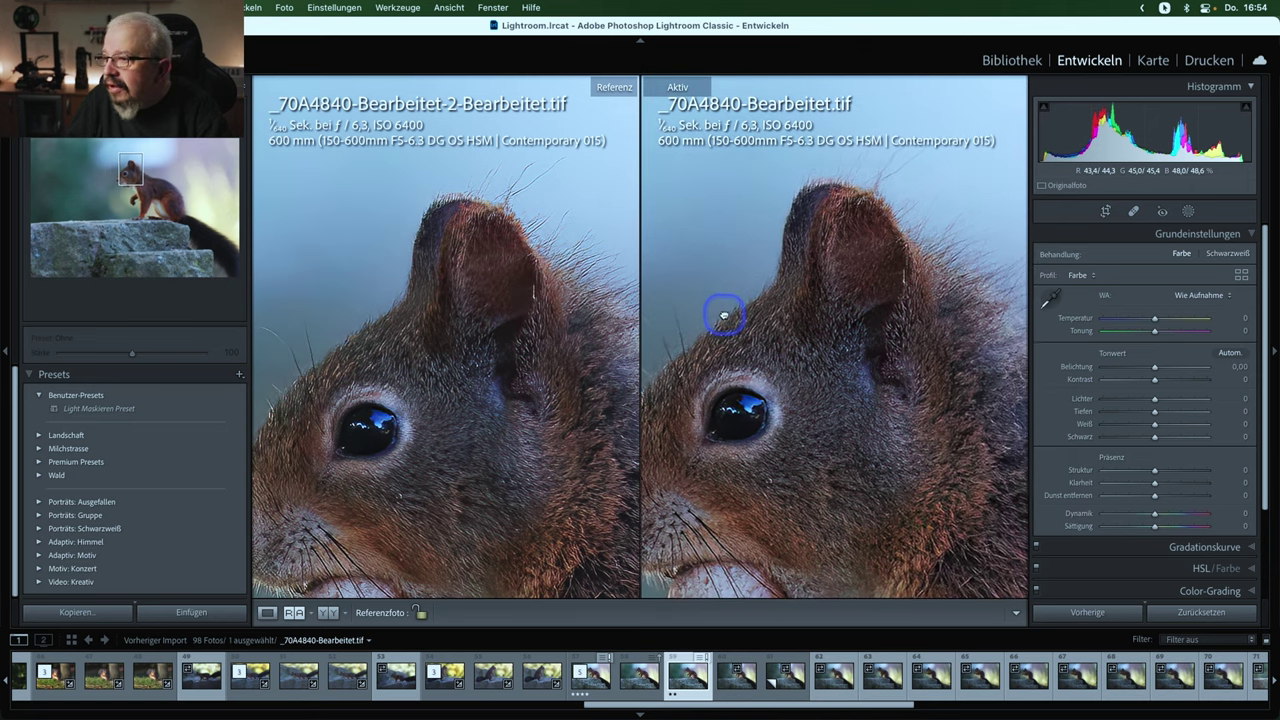
pyautogui.moveTo(812, 281); pyautogui.dragTo(783, 296)
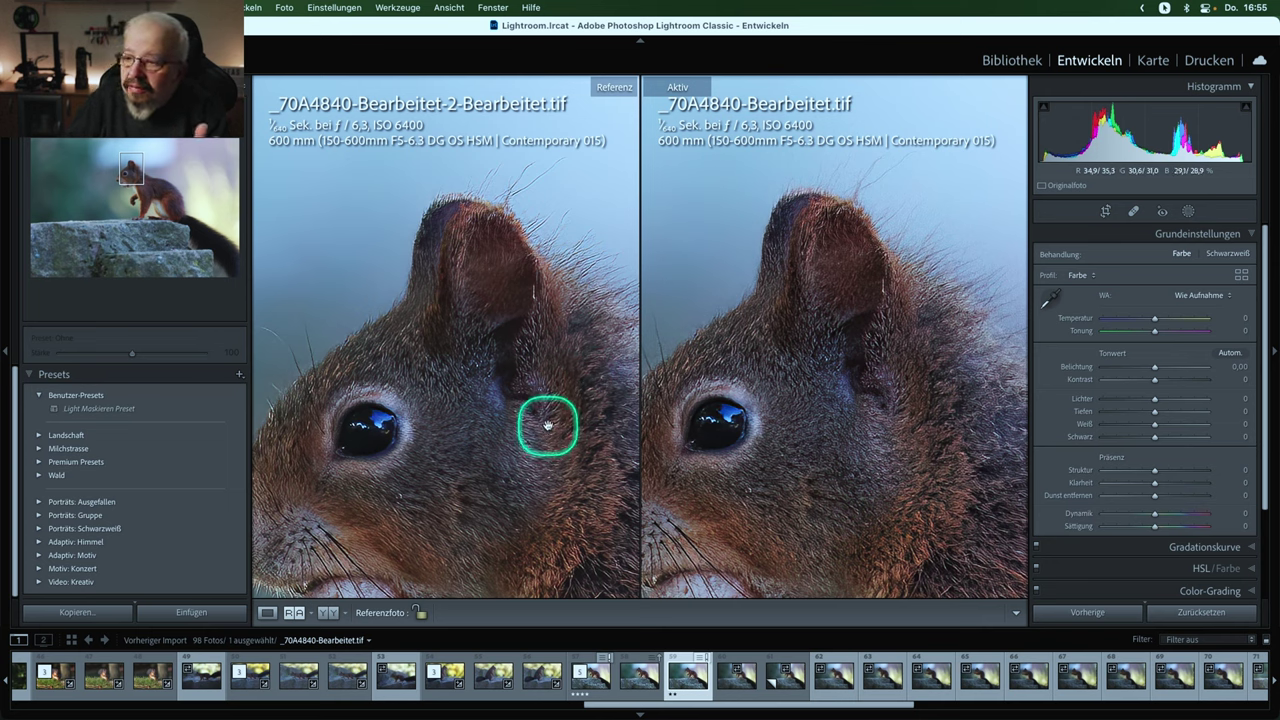
pyautogui.moveTo(518, 457); pyautogui.dragTo(514, 282)
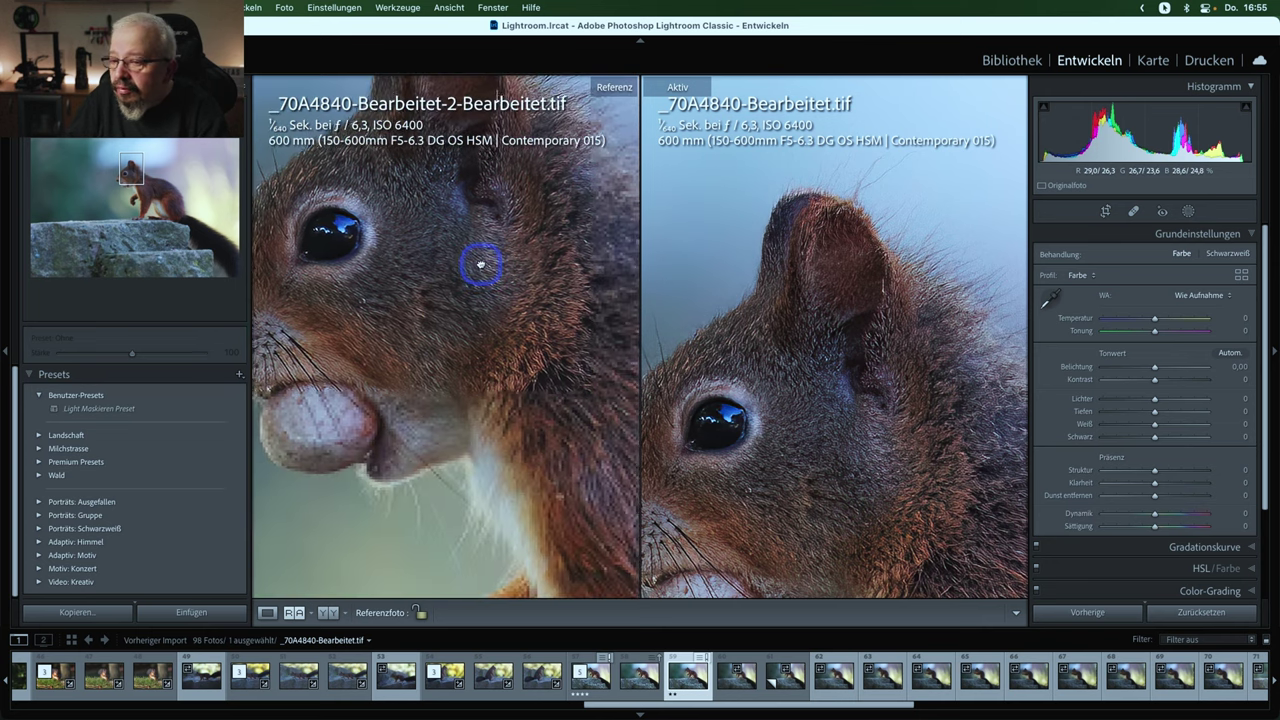
pyautogui.moveTo(724, 420); pyautogui.dragTo(715, 268)
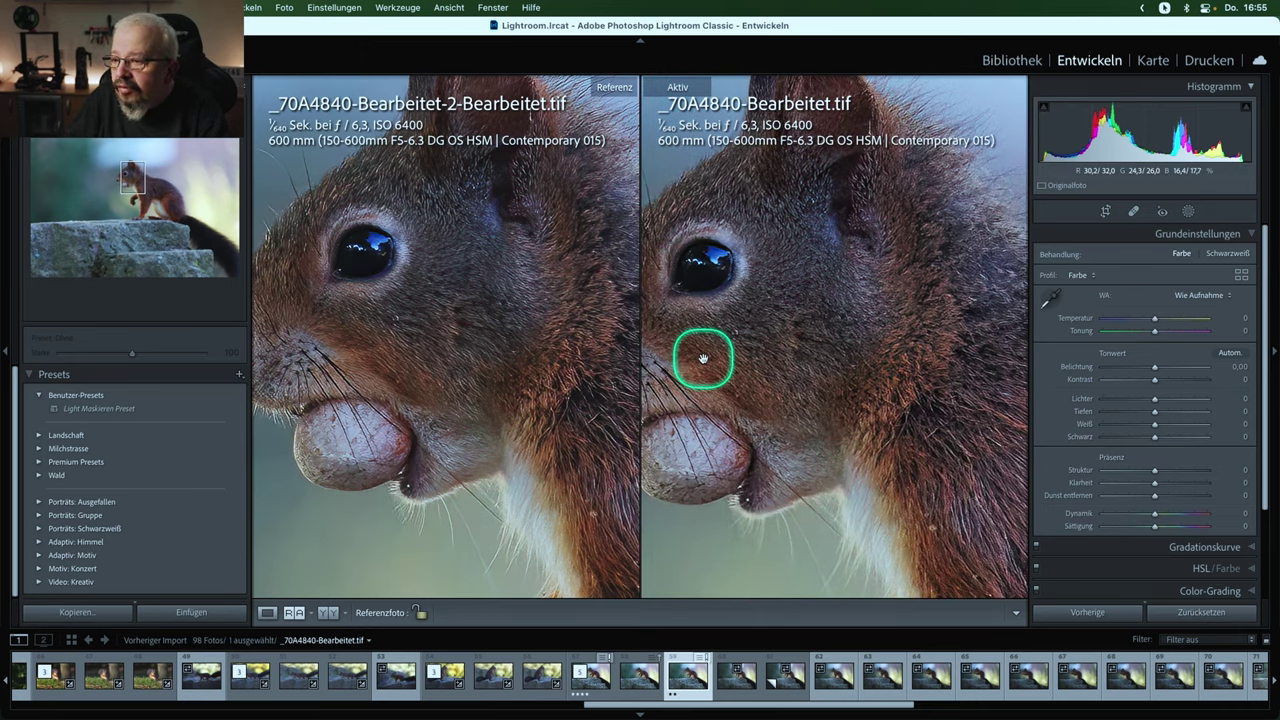
pyautogui.moveTo(717, 386); pyautogui.dragTo(737, 380)
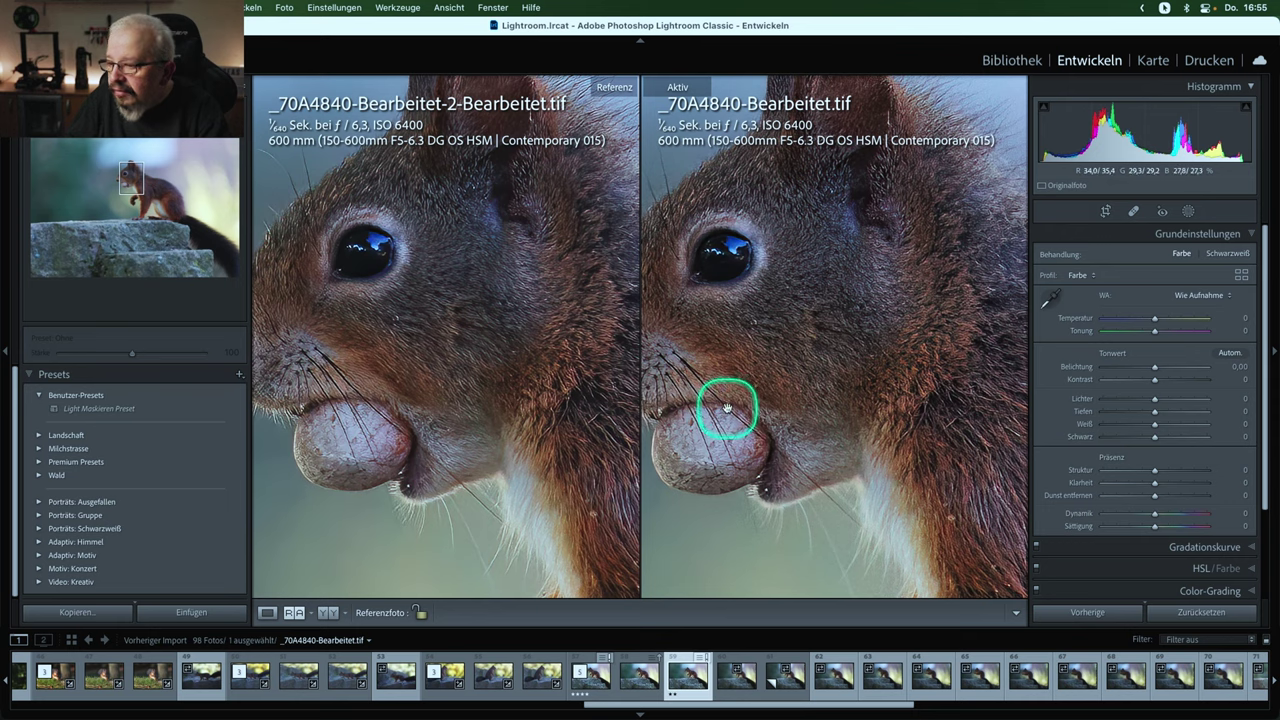
pyautogui.moveTo(727, 408); pyautogui.dragTo(730, 368)
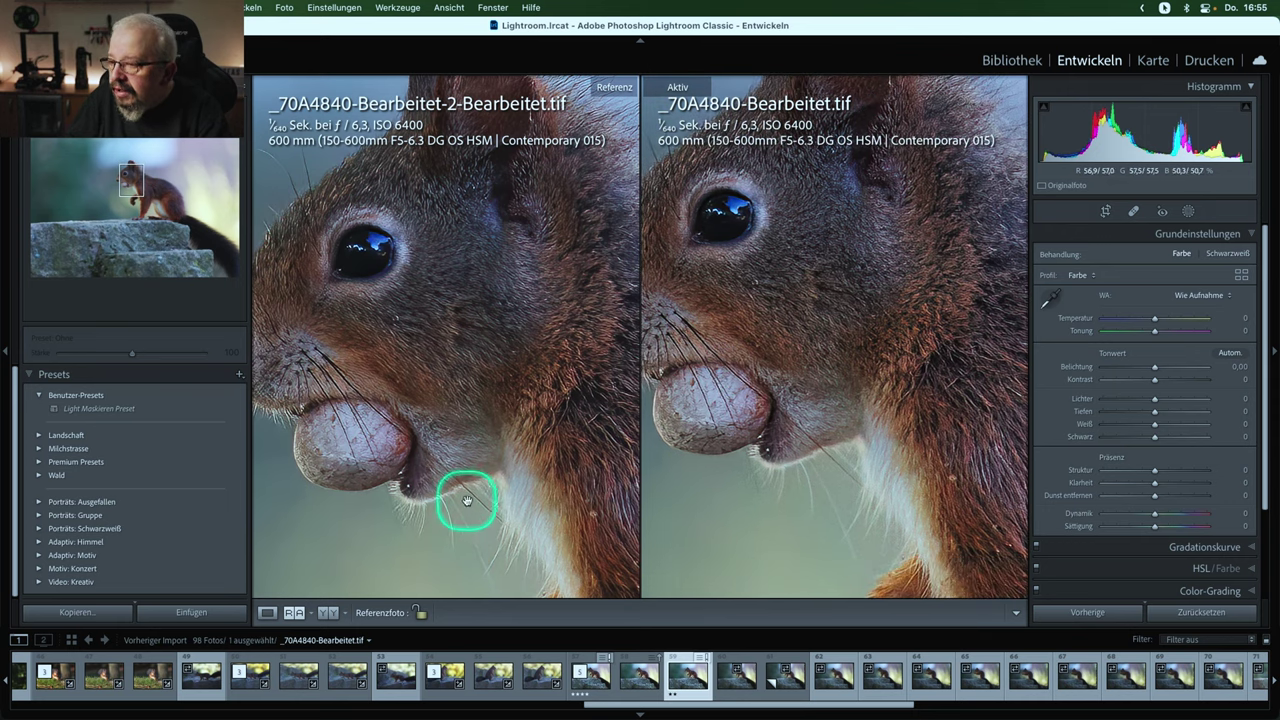
pyautogui.moveTo(453, 452); pyautogui.dragTo(443, 402)
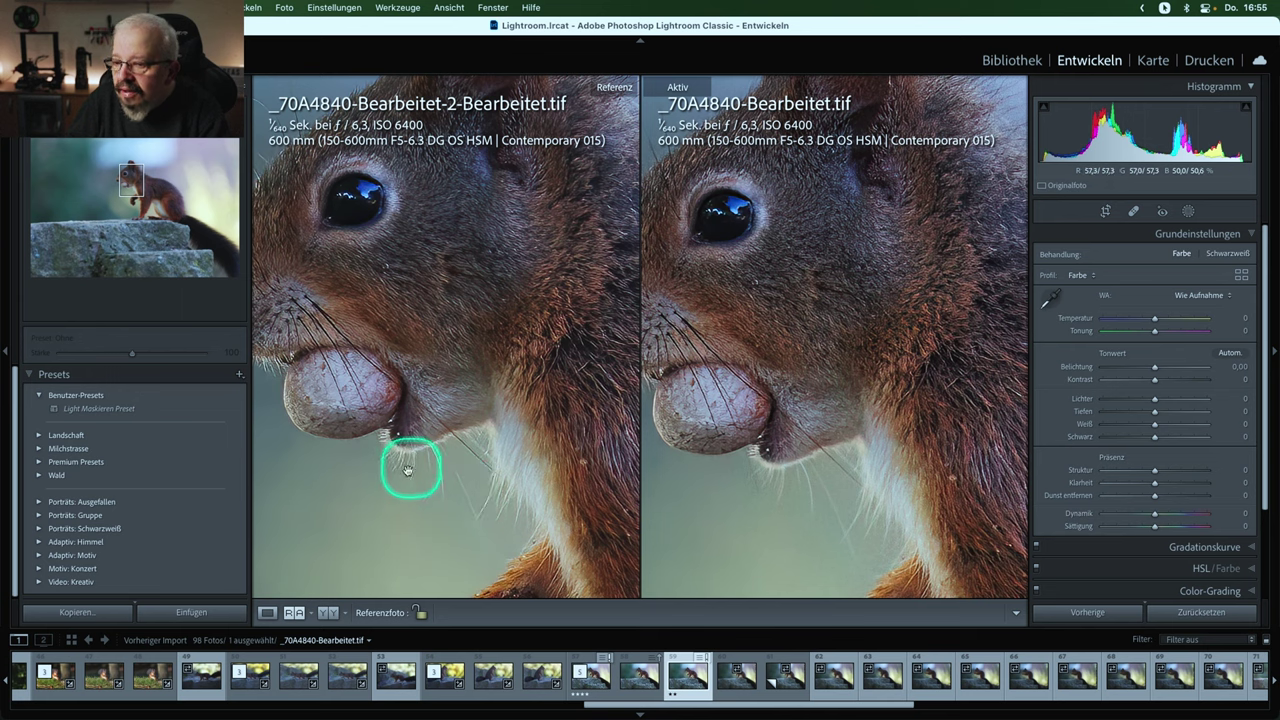
pyautogui.moveTo(484, 488)
pyautogui.mouseDown()
pyautogui.moveTo(451, 363)
pyautogui.moveTo(465, 301)
pyautogui.mouseUp()
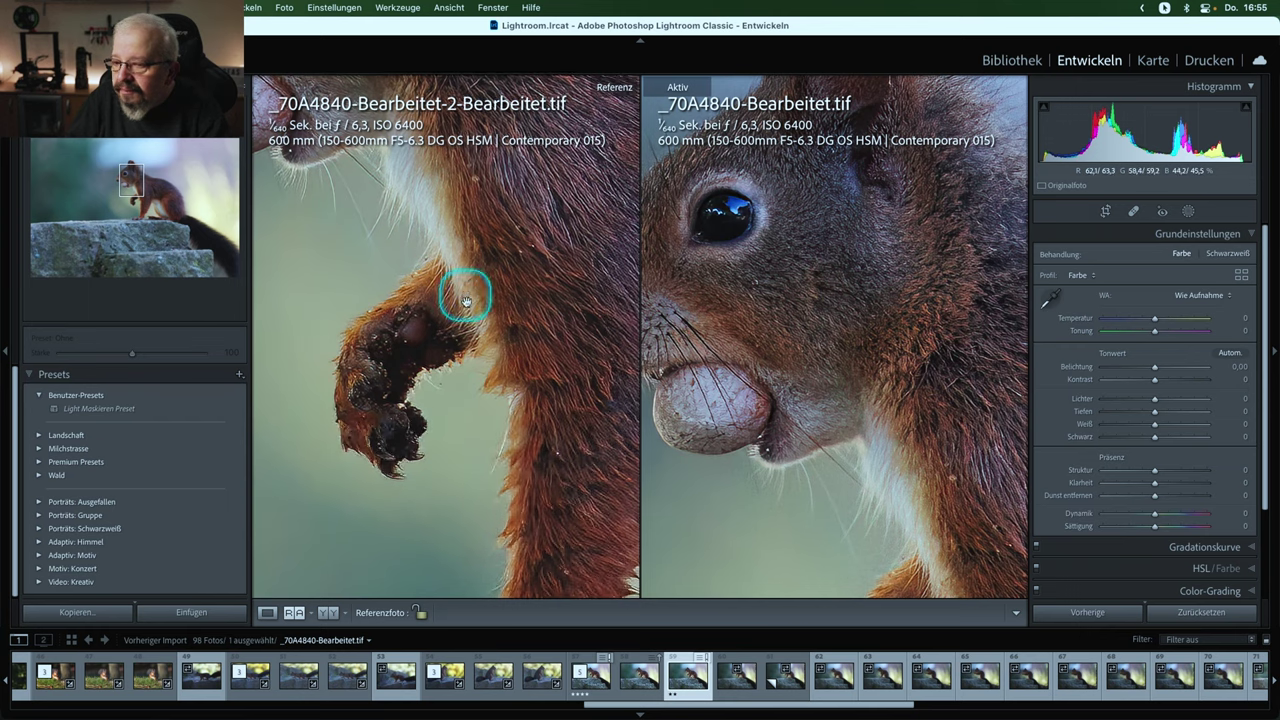
pyautogui.moveTo(894, 514); pyautogui.dragTo(840, 306)
pyautogui.moveTo(837, 423); pyautogui.dragTo(810, 360)
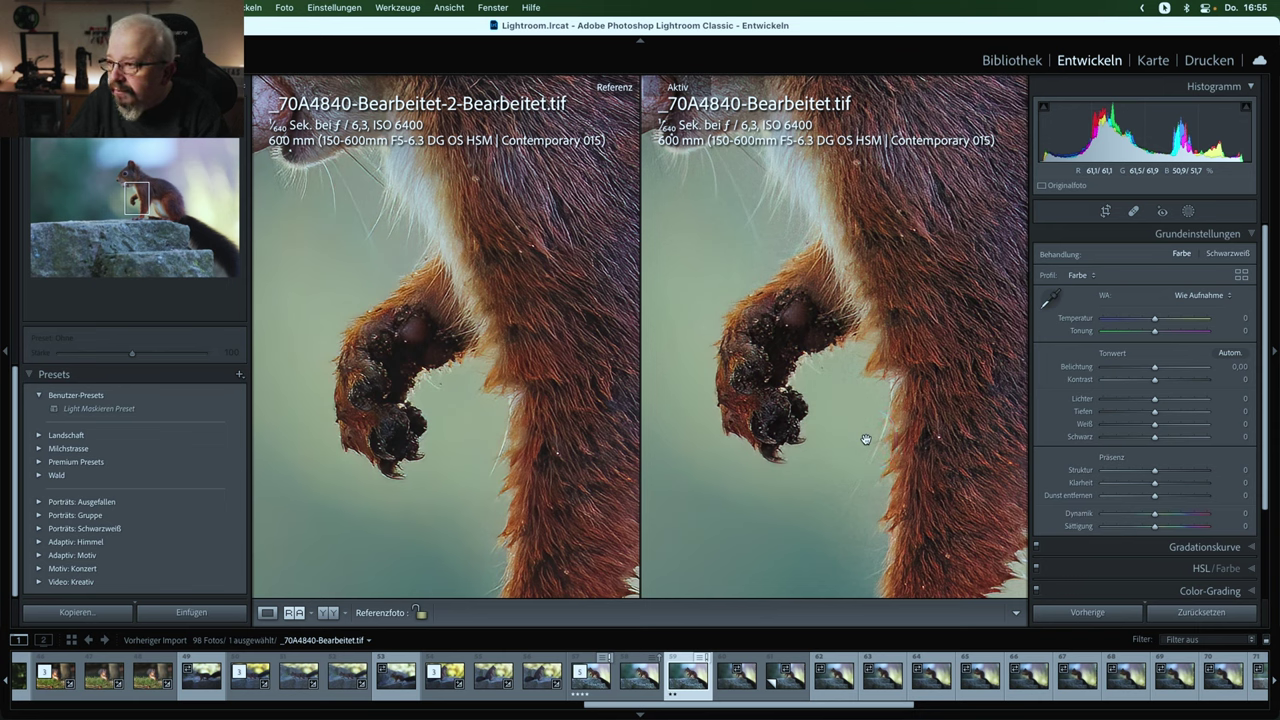
pyautogui.moveTo(859, 466); pyautogui.dragTo(759, 345)
pyautogui.moveTo(526, 497); pyautogui.dragTo(409, 363)
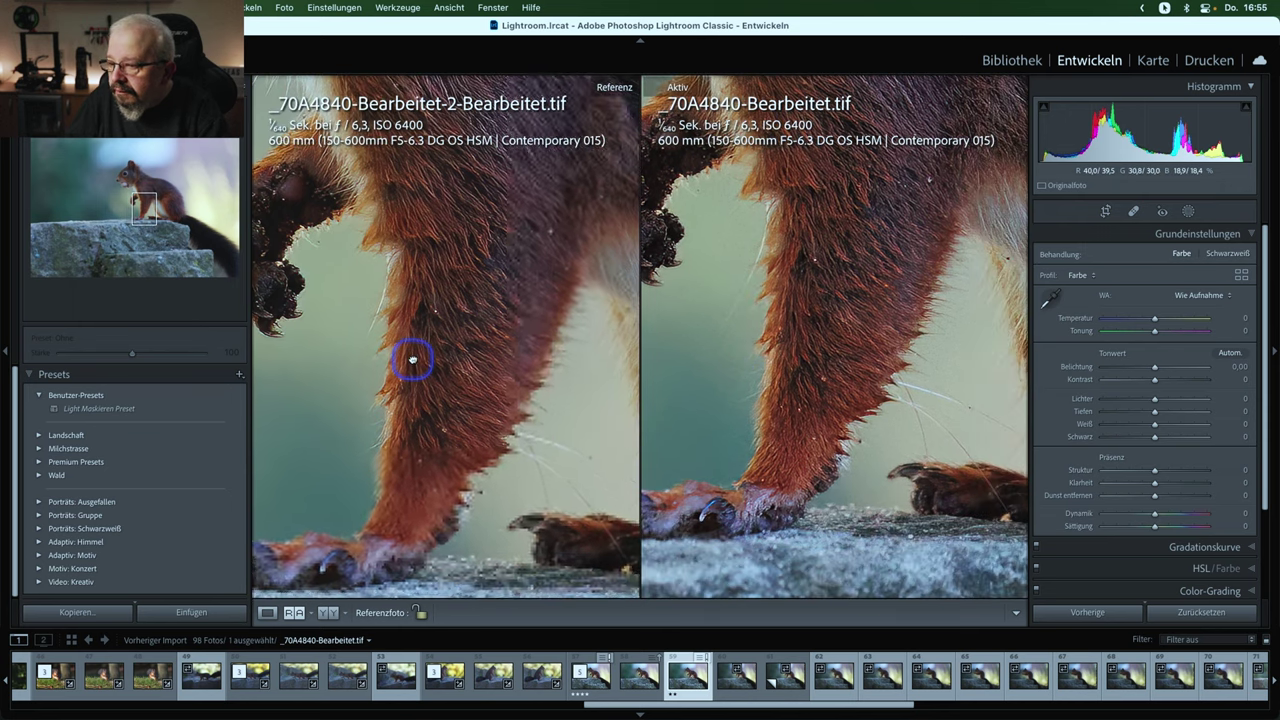
pyautogui.moveTo(471, 409); pyautogui.dragTo(428, 350)
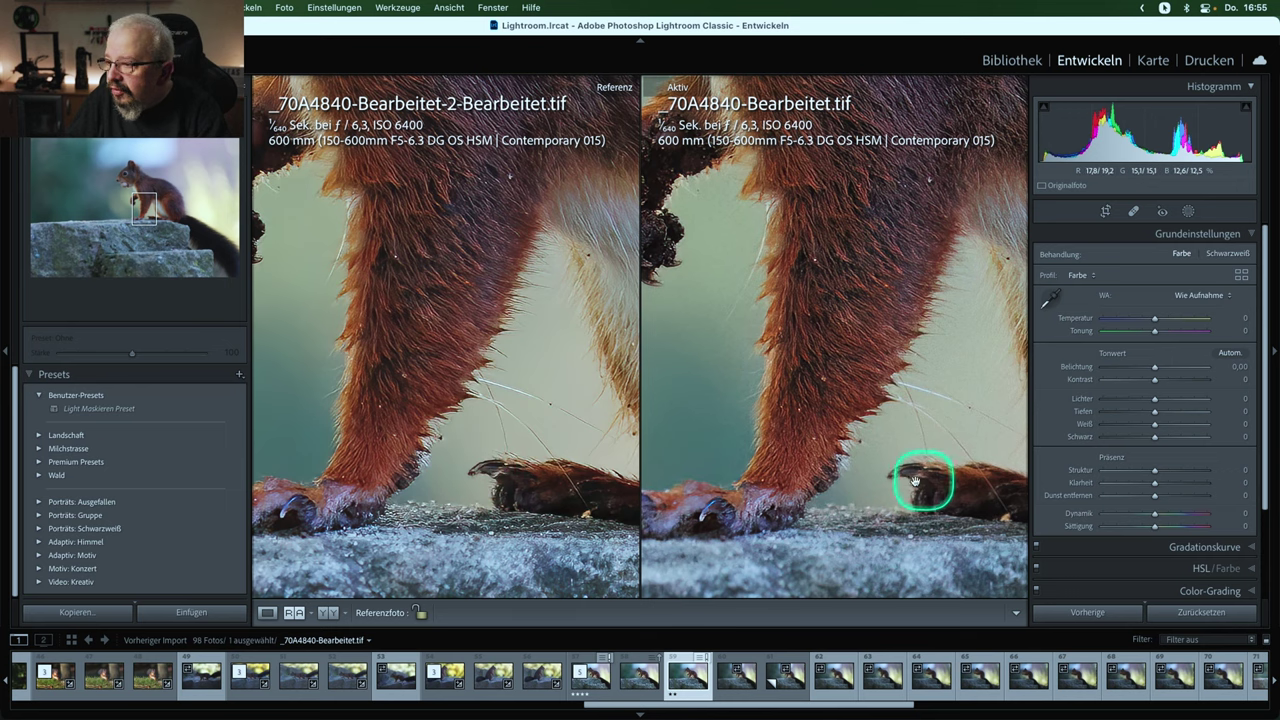
pyautogui.moveTo(917, 485); pyautogui.dragTo(877, 468)
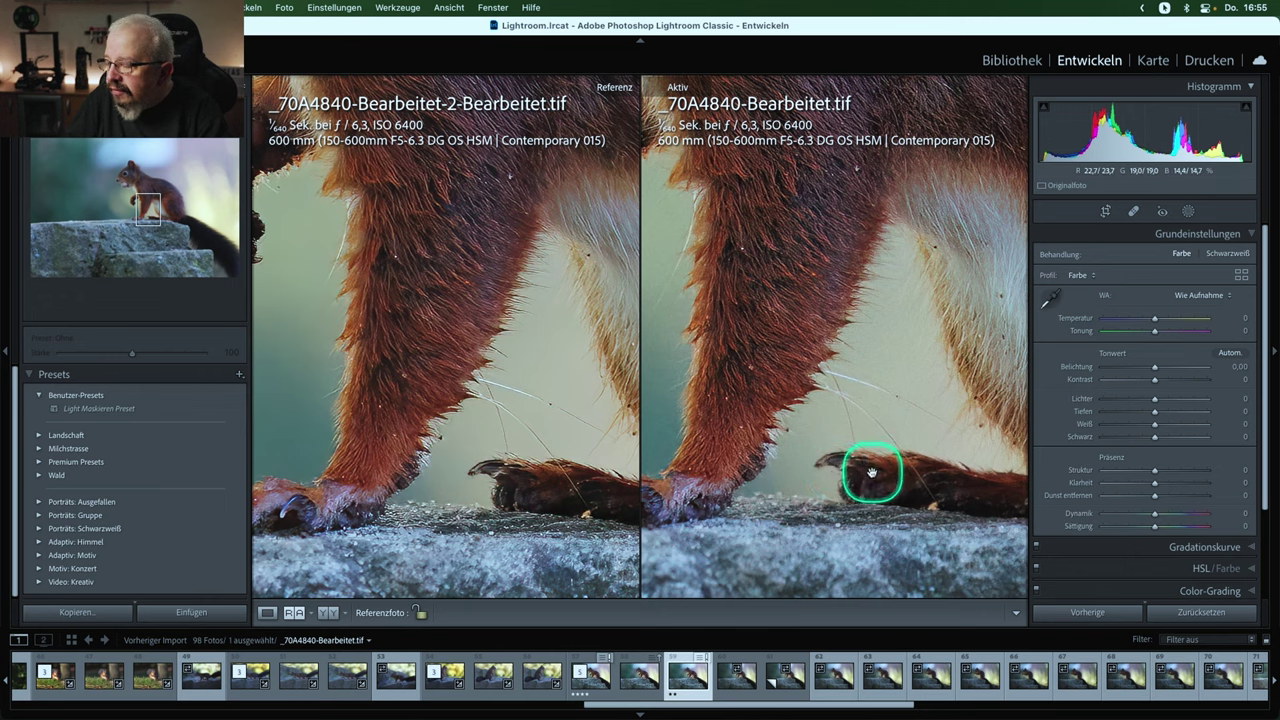
pyautogui.moveTo(896, 434); pyautogui.dragTo(865, 446)
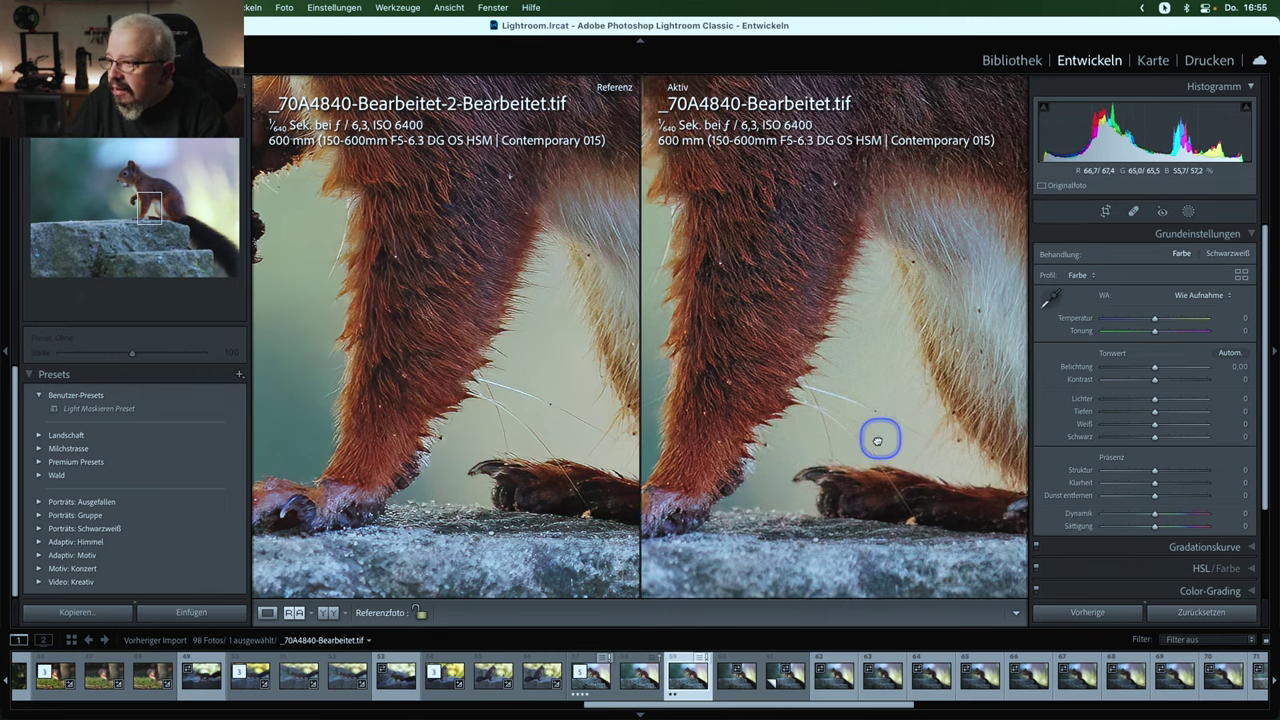
pyautogui.moveTo(612, 426); pyautogui.dragTo(441, 425)
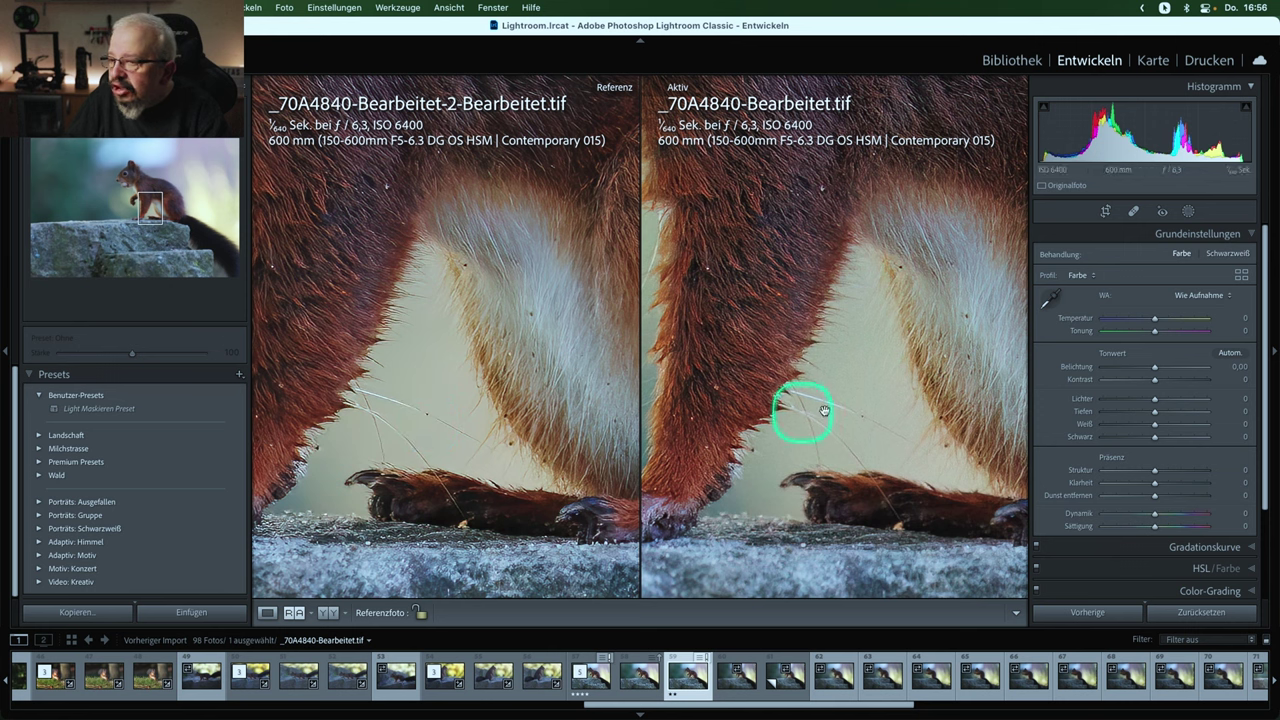
pyautogui.moveTo(863, 402); pyautogui.dragTo(797, 409)
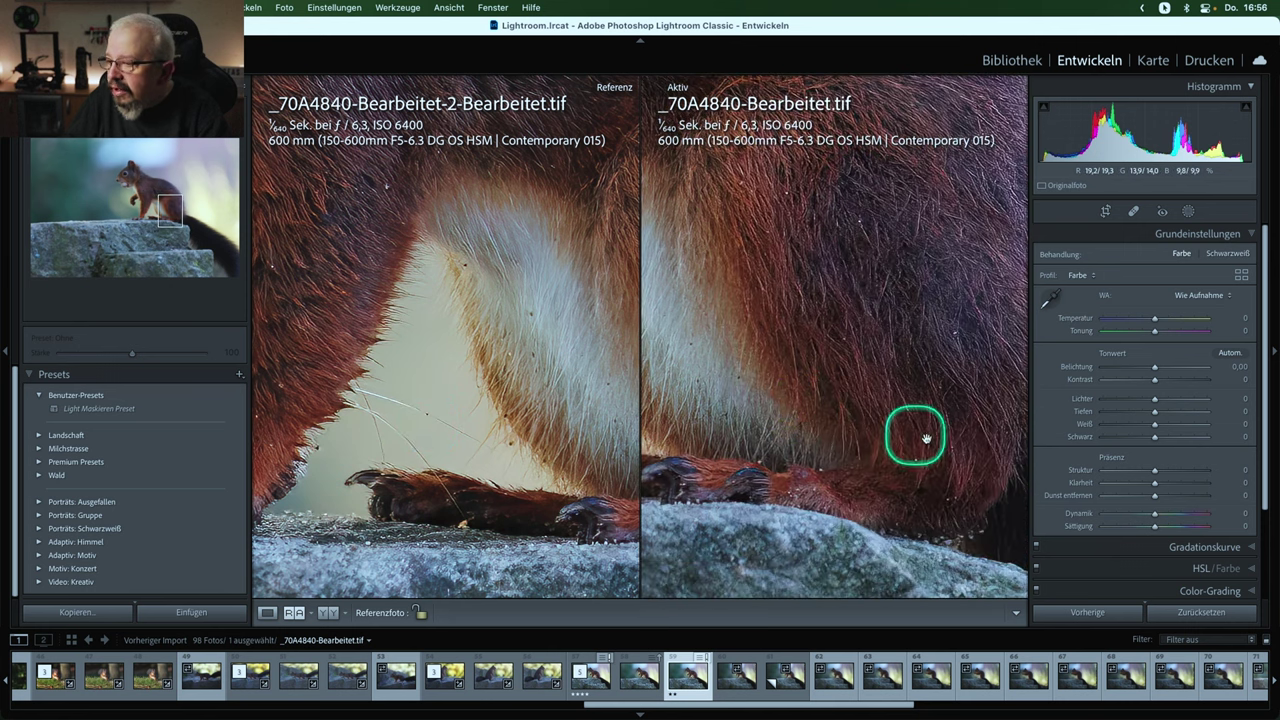
pyautogui.moveTo(908, 431); pyautogui.dragTo(805, 394)
pyautogui.moveTo(517, 434)
pyautogui.mouseDown()
pyautogui.moveTo(329, 371)
pyautogui.moveTo(396, 396)
pyautogui.mouseUp()
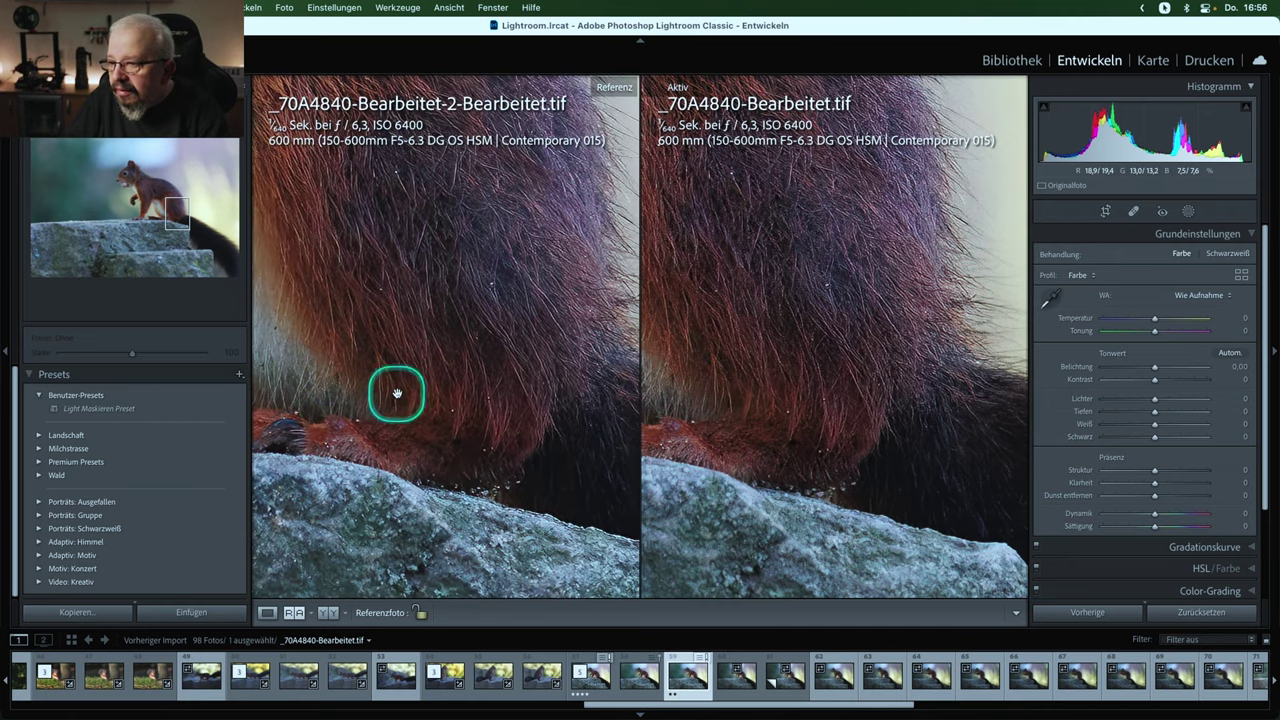
pyautogui.moveTo(554, 316); pyautogui.dragTo(500, 429)
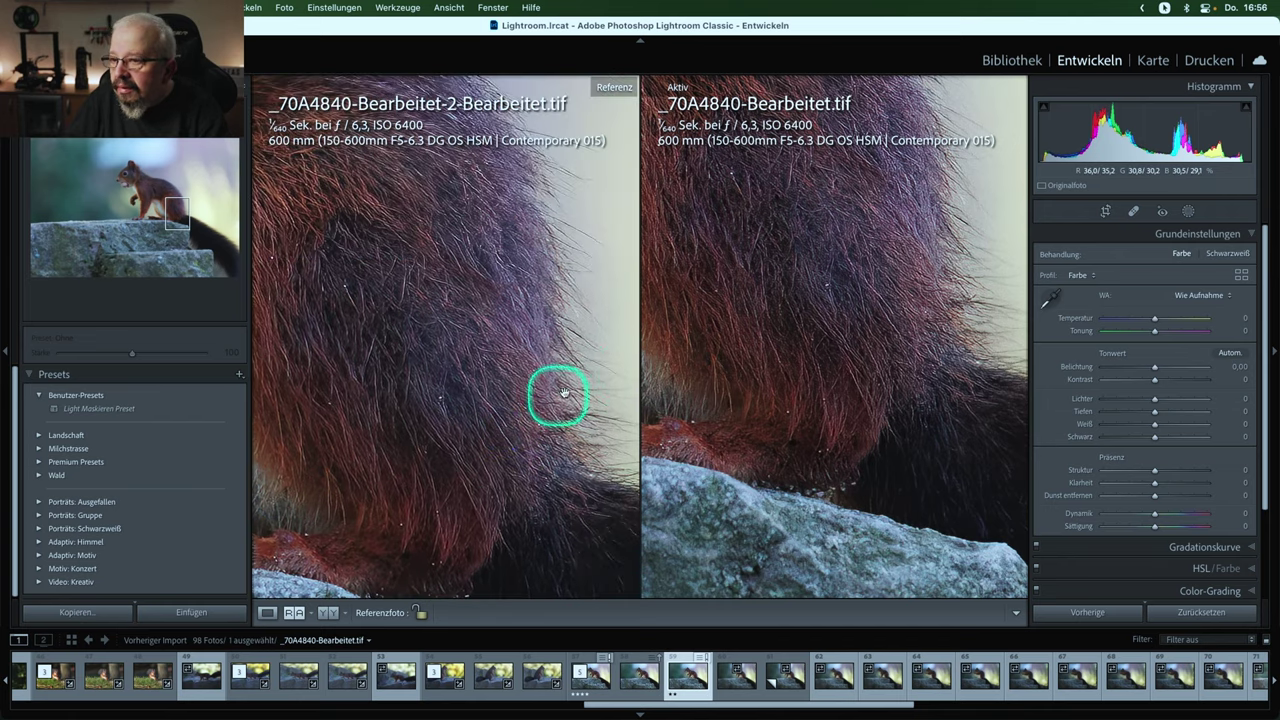
pyautogui.moveTo(817, 271)
pyautogui.mouseDown()
pyautogui.moveTo(815, 423)
pyautogui.moveTo(814, 408)
pyautogui.mouseUp()
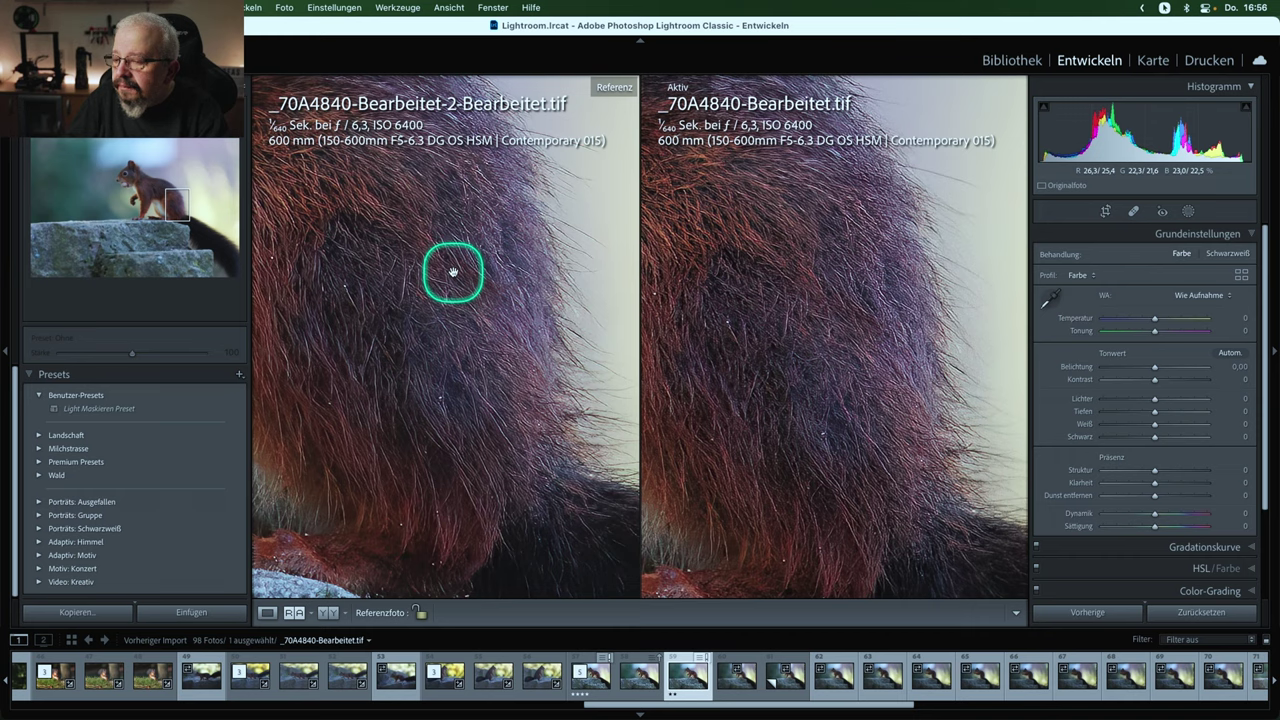
pyautogui.moveTo(453, 271); pyautogui.dragTo(462, 280)
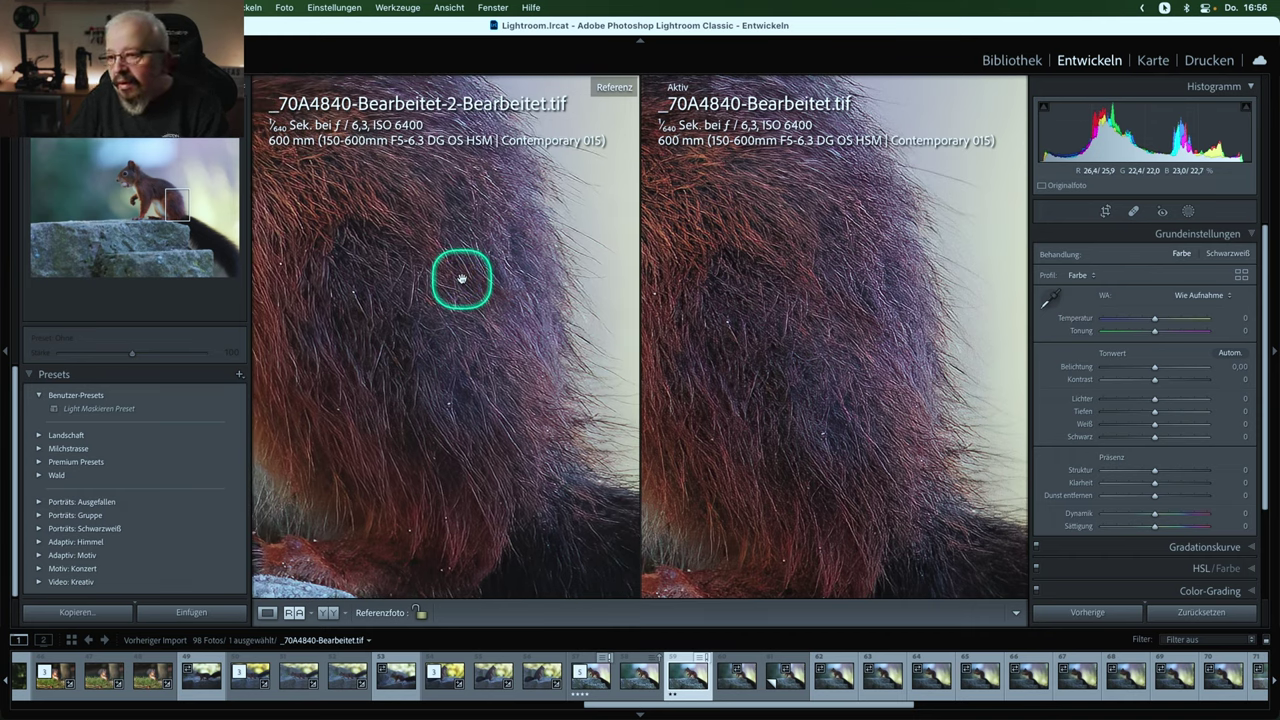
# Step: Return to Loupe view and inspect the squirrel's eye, ear and cheek close up
pyautogui.click(266, 612)
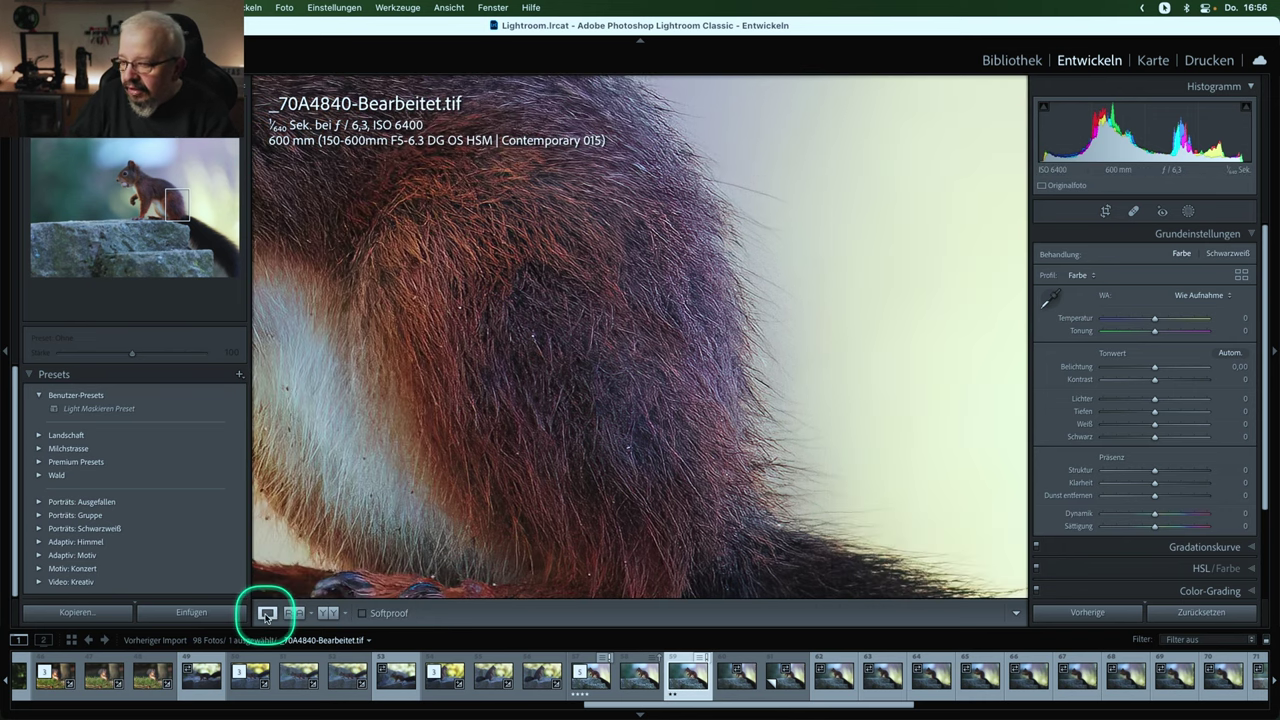
pyautogui.moveTo(663, 529); pyautogui.dragTo(563, 429)
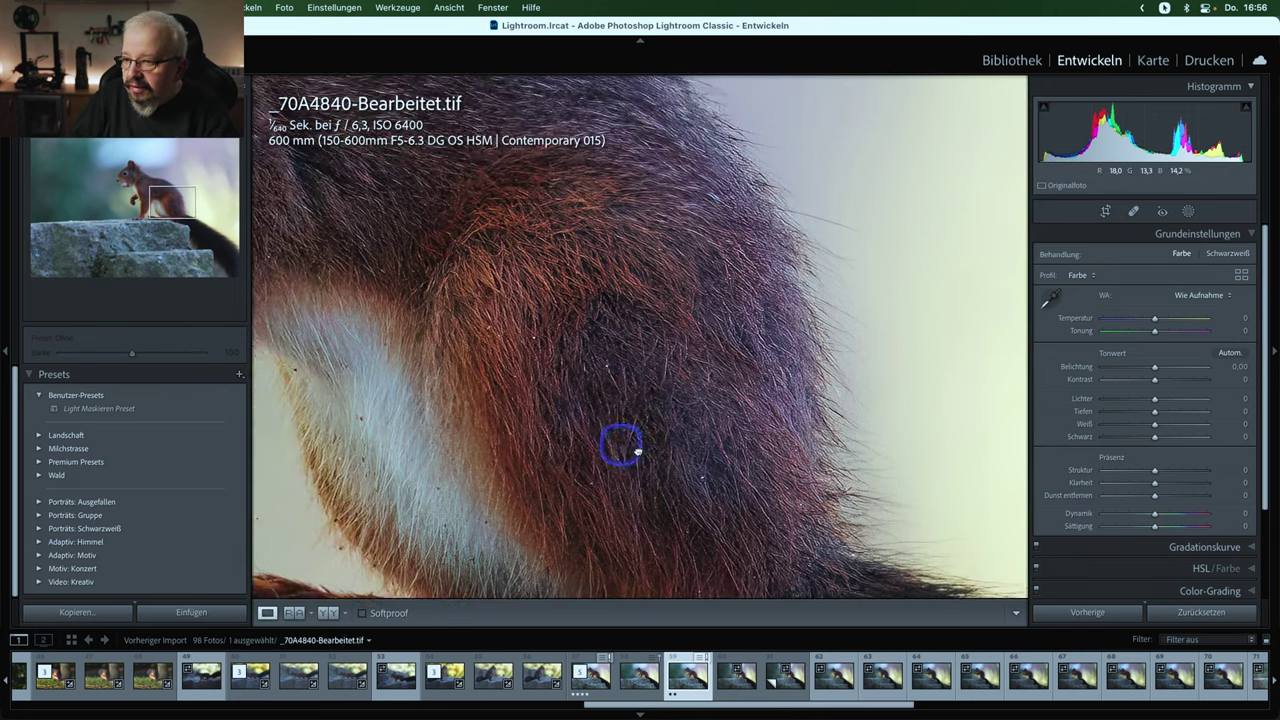
pyautogui.moveTo(637, 452)
pyautogui.mouseDown()
pyautogui.moveTo(640, 423)
pyautogui.moveTo(697, 480)
pyautogui.mouseUp()
pyautogui.moveTo(509, 337)
pyautogui.mouseDown()
pyautogui.moveTo(584, 416)
pyautogui.moveTo(649, 437)
pyautogui.mouseUp()
pyautogui.moveTo(563, 360)
pyautogui.mouseDown()
pyautogui.moveTo(550, 408)
pyautogui.moveTo(543, 388)
pyautogui.mouseUp()
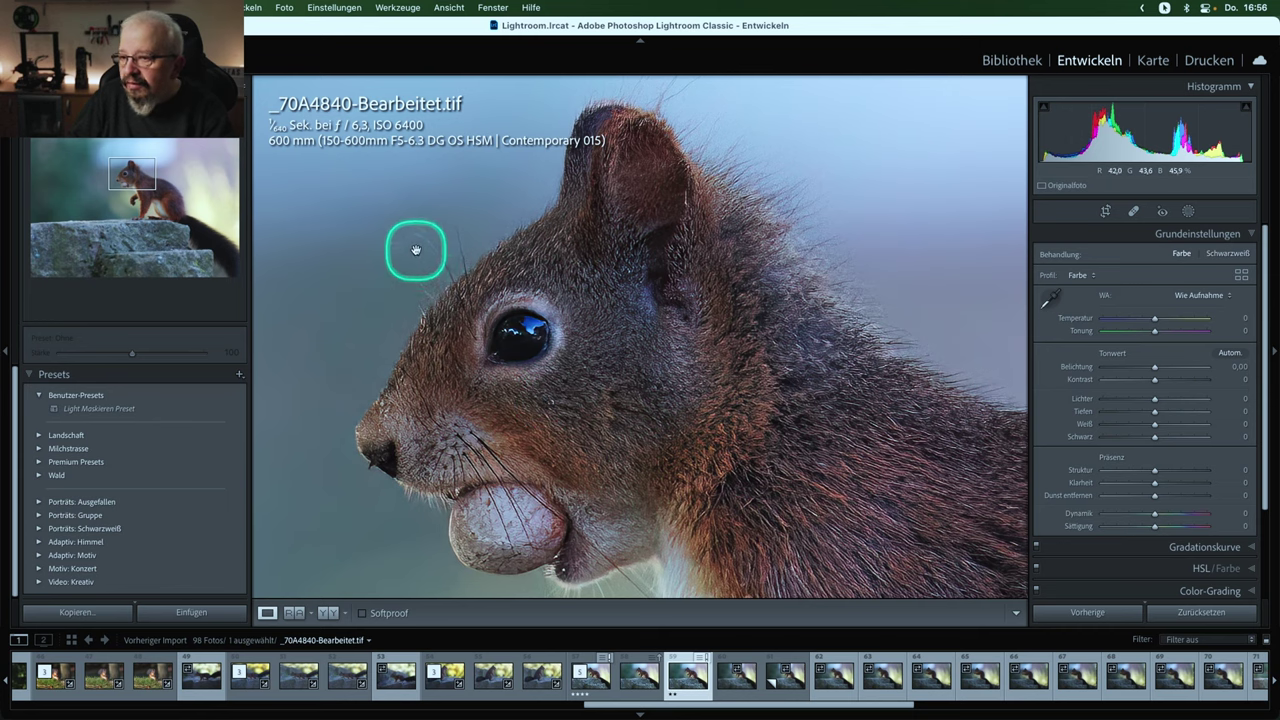
pyautogui.moveTo(609, 331)
pyautogui.mouseDown()
pyautogui.moveTo(628, 405)
pyautogui.moveTo(603, 360)
pyautogui.mouseUp()
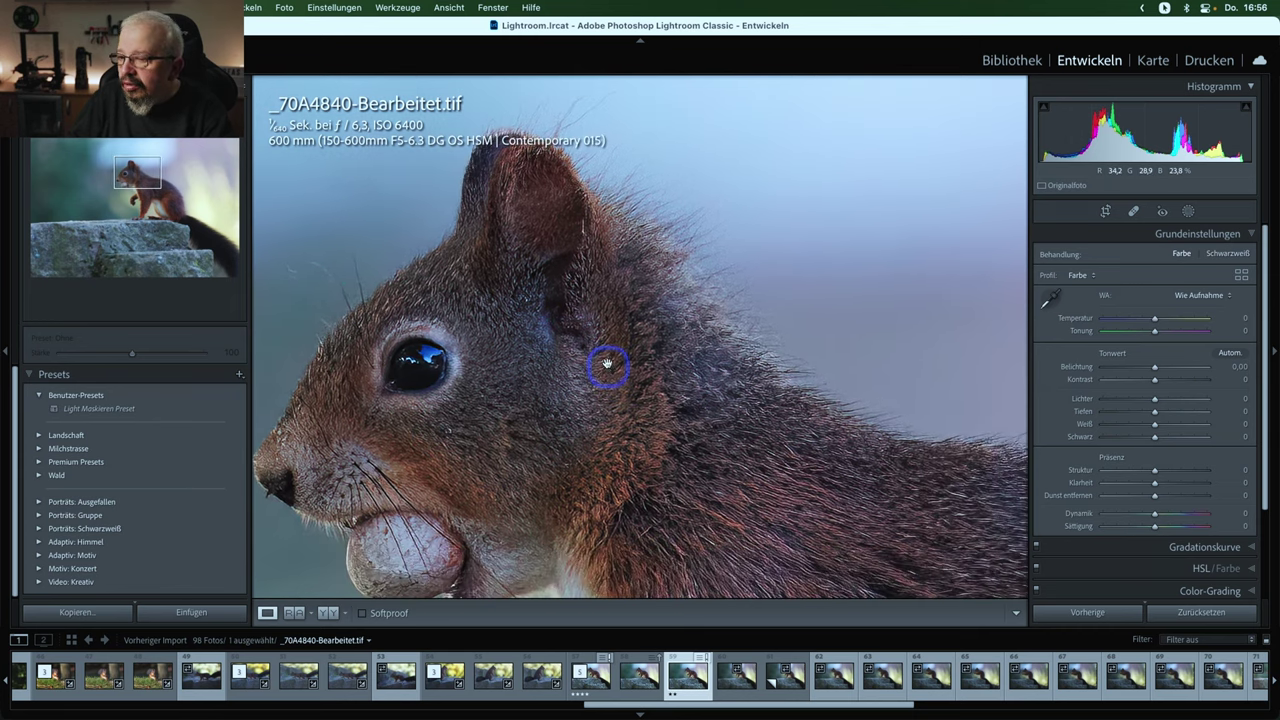
# Step: Send the original _70A4840.CR3 to Topaz DeNoise AI as an edited copy
pyautogui.click(733, 686)
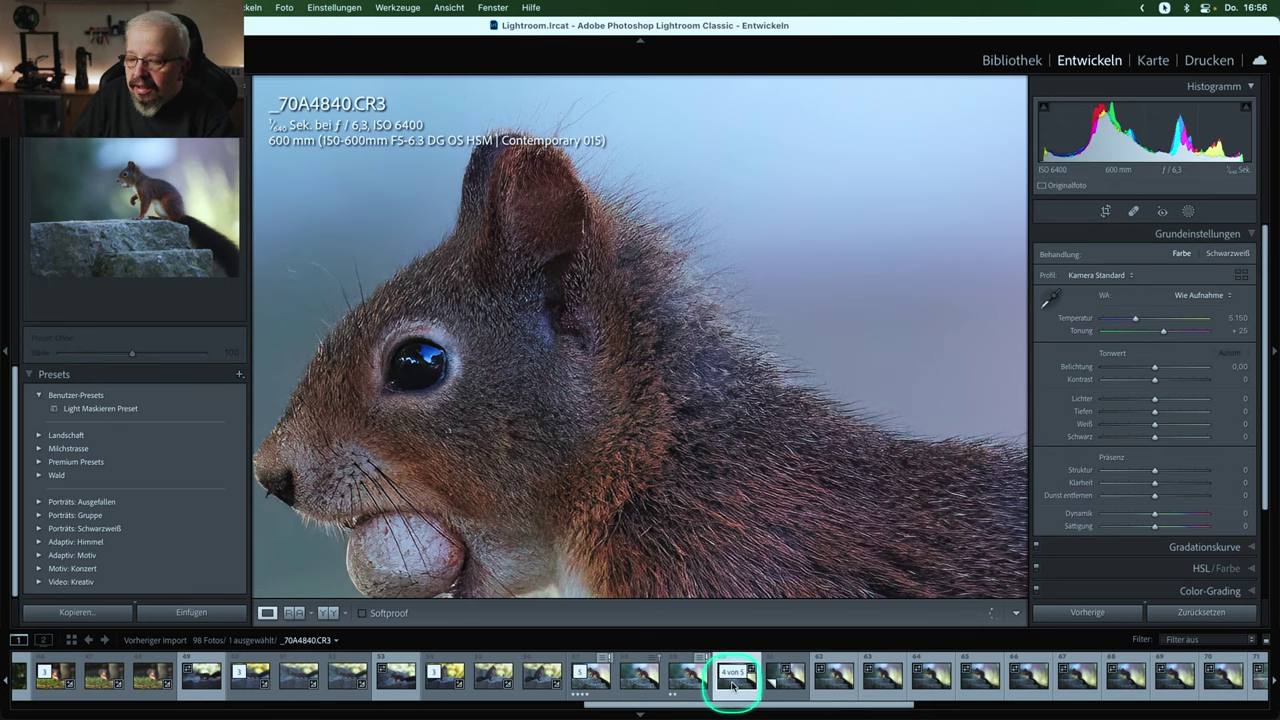
pyautogui.moveTo(697, 466)
pyautogui.mouseDown()
pyautogui.moveTo(690, 385)
pyautogui.moveTo(628, 451)
pyautogui.mouseUp()
pyautogui.rightClick(600, 375)
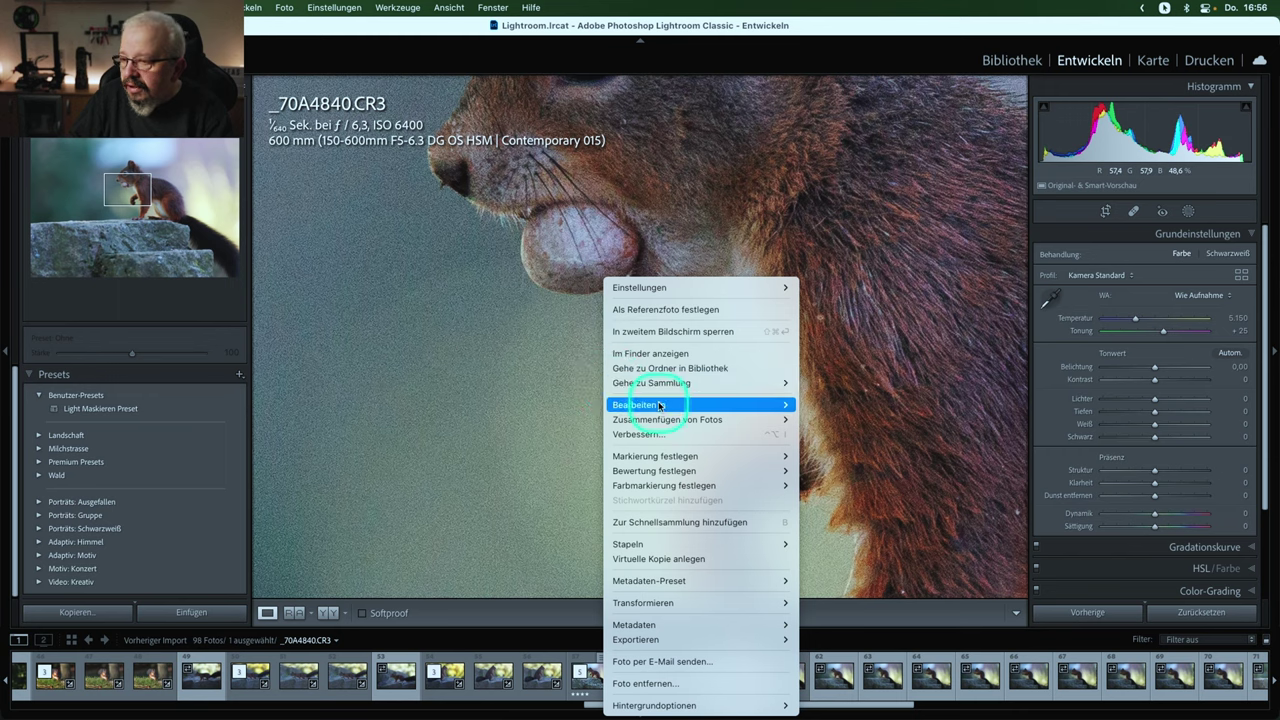
pyautogui.click(851, 453)
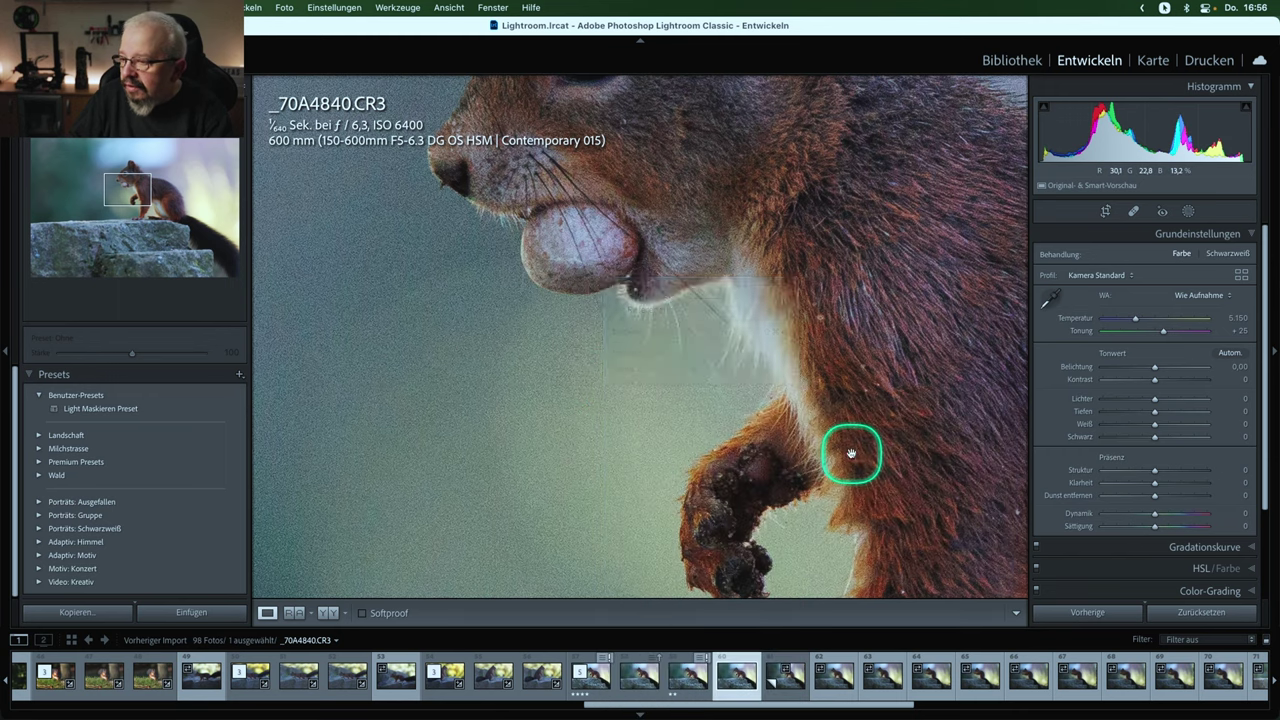
pyautogui.click(768, 349)
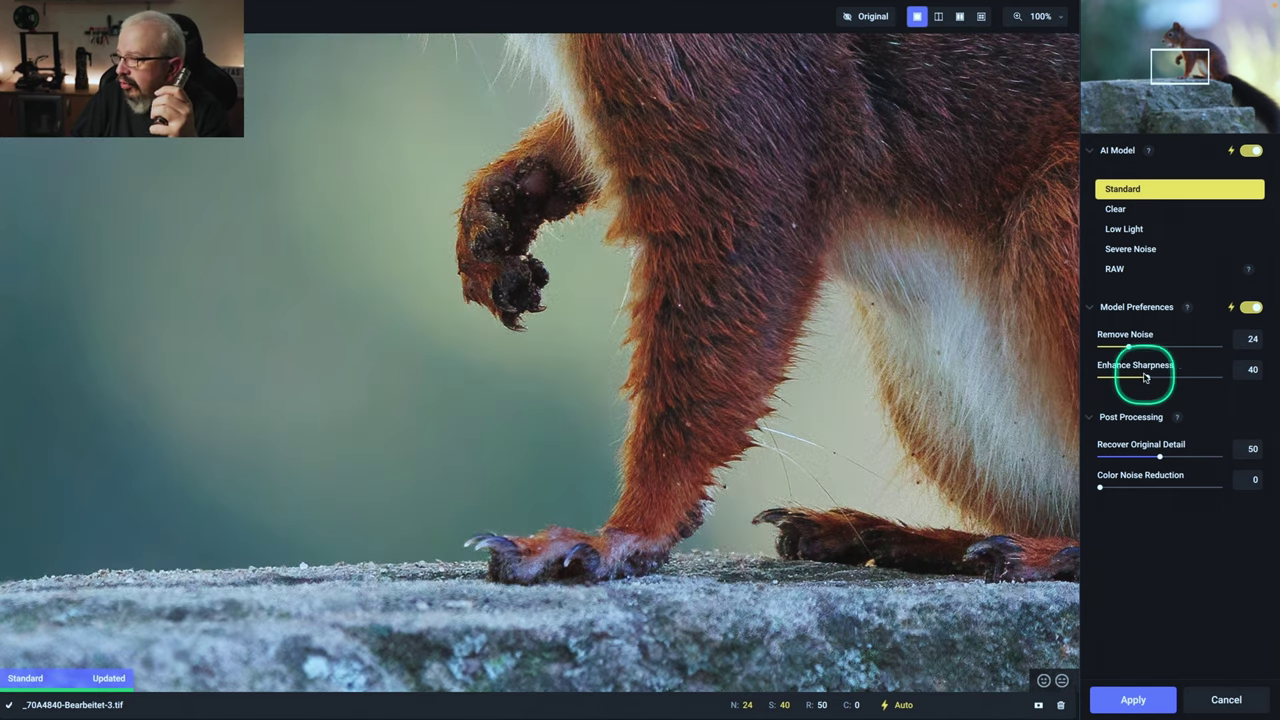
# Step: Lower DeNoise AI's Enhance Sharpness from 40 to 1, keep Remove Noise 24, and apply
pyautogui.moveTo(1148, 378); pyautogui.dragTo(1100, 377)
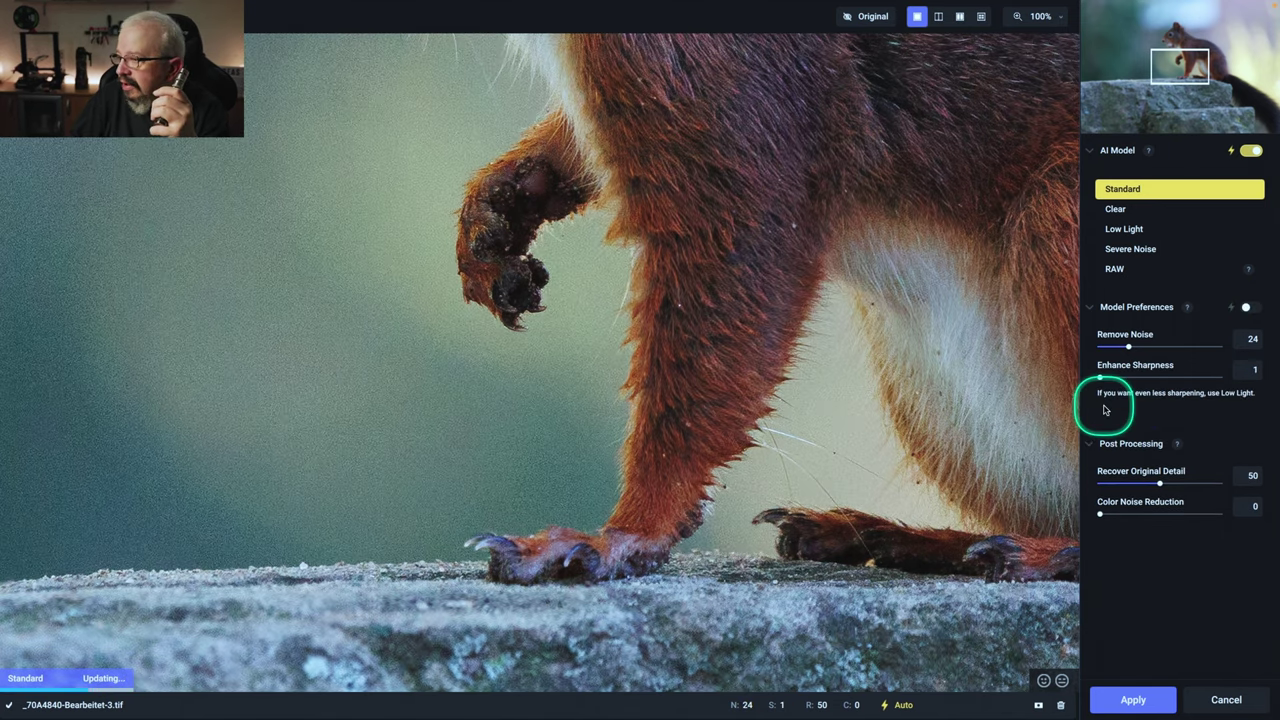
pyautogui.click(1145, 700)
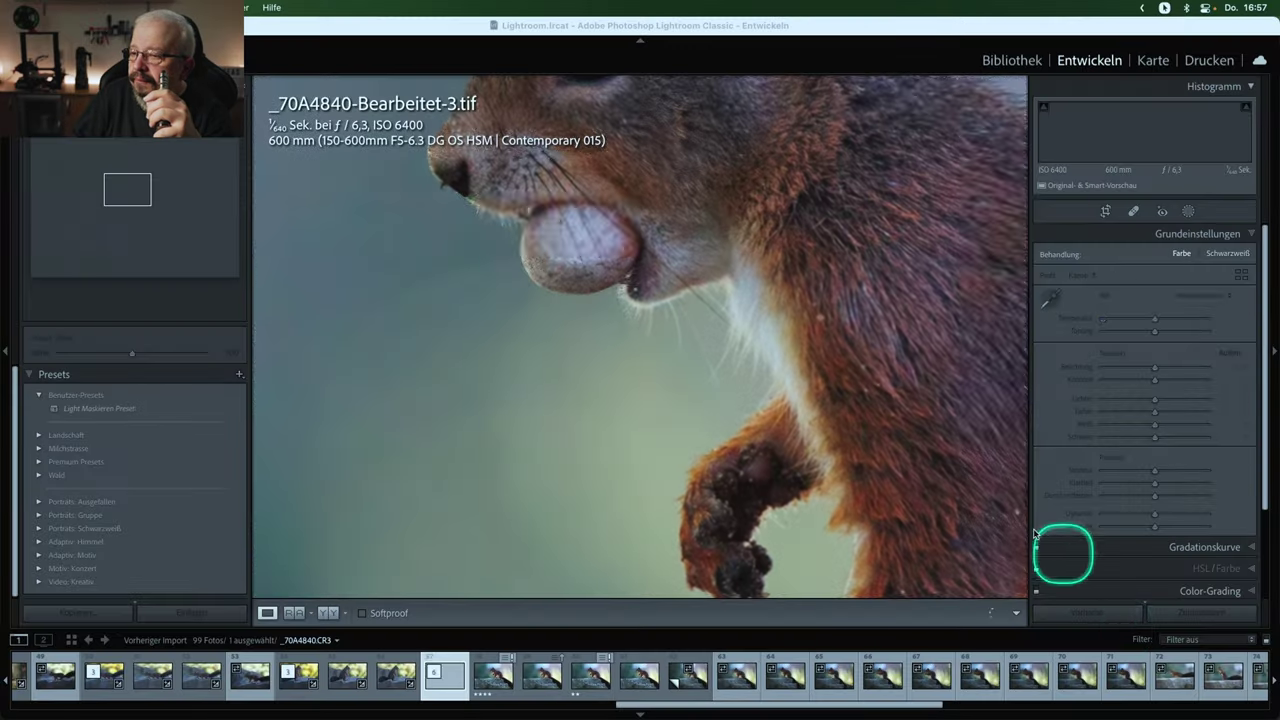
# Step: Open a copy of the denoised image in Topaz Sharpen AI, framing the squirrel's head
pyautogui.rightClick(787, 403)
pyautogui.moveTo(875, 405)
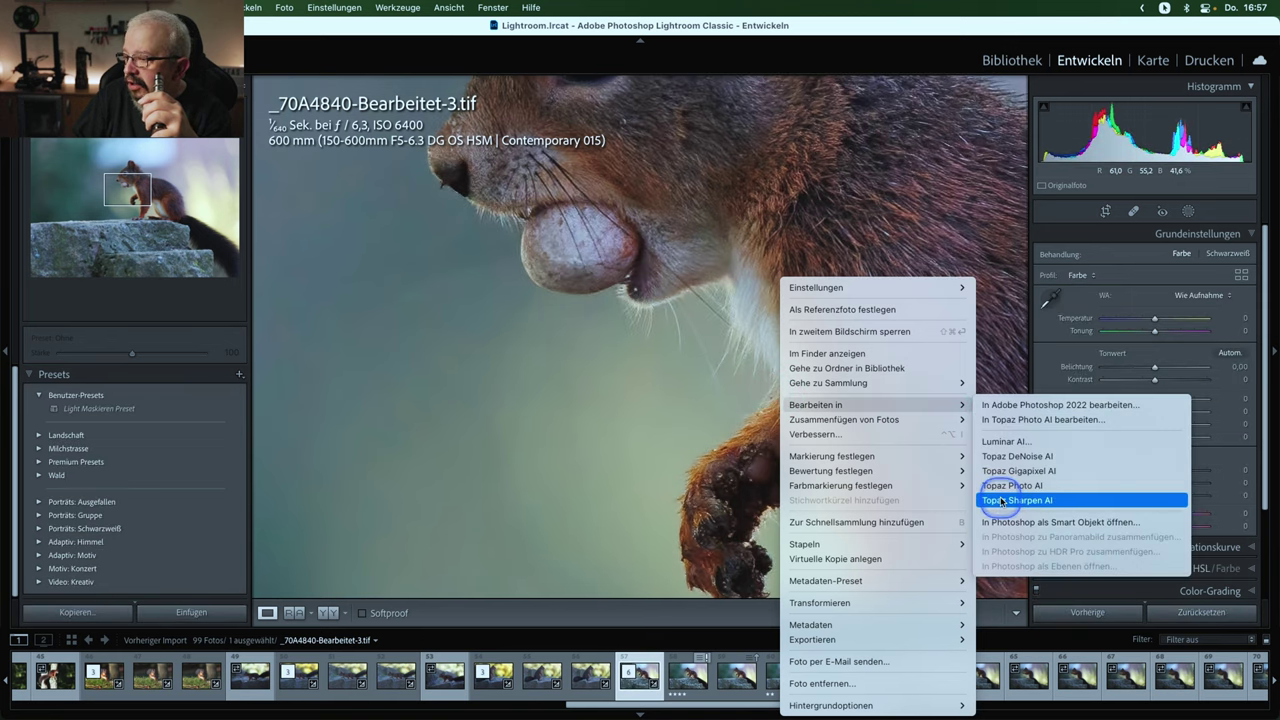
pyautogui.click(1001, 500)
pyautogui.click(708, 372)
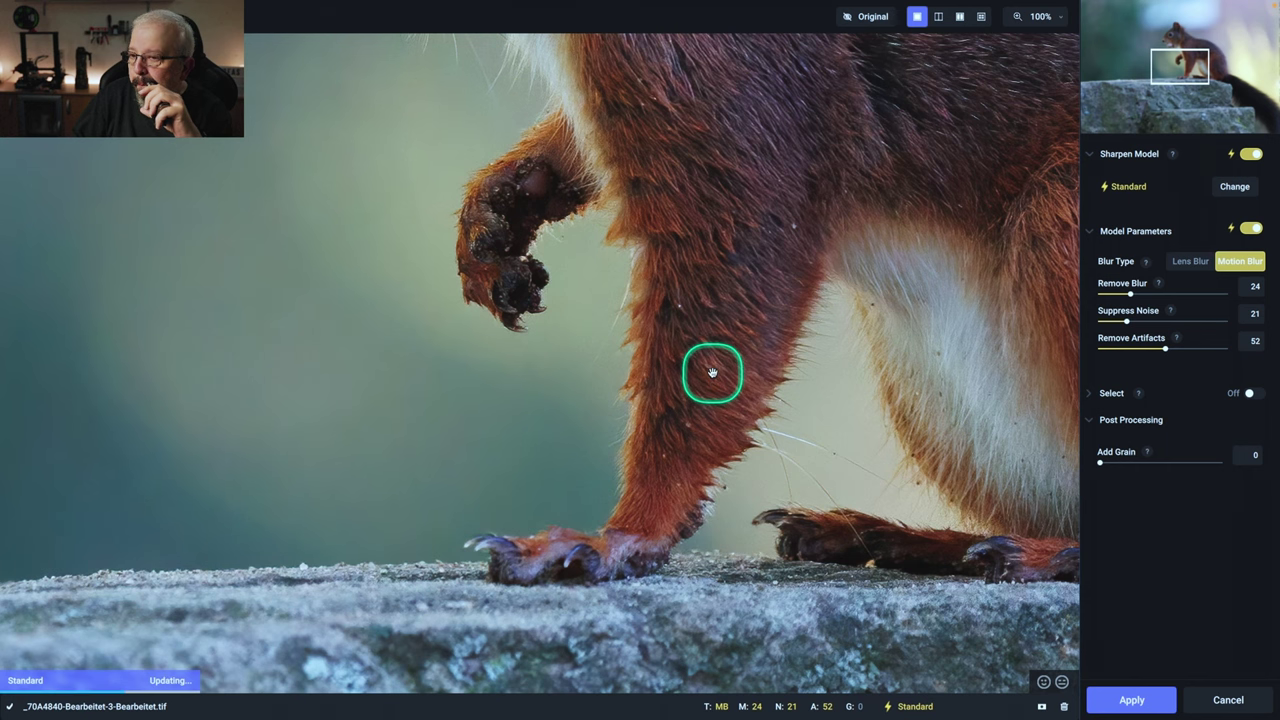
pyautogui.moveTo(905, 294); pyautogui.dragTo(825, 597)
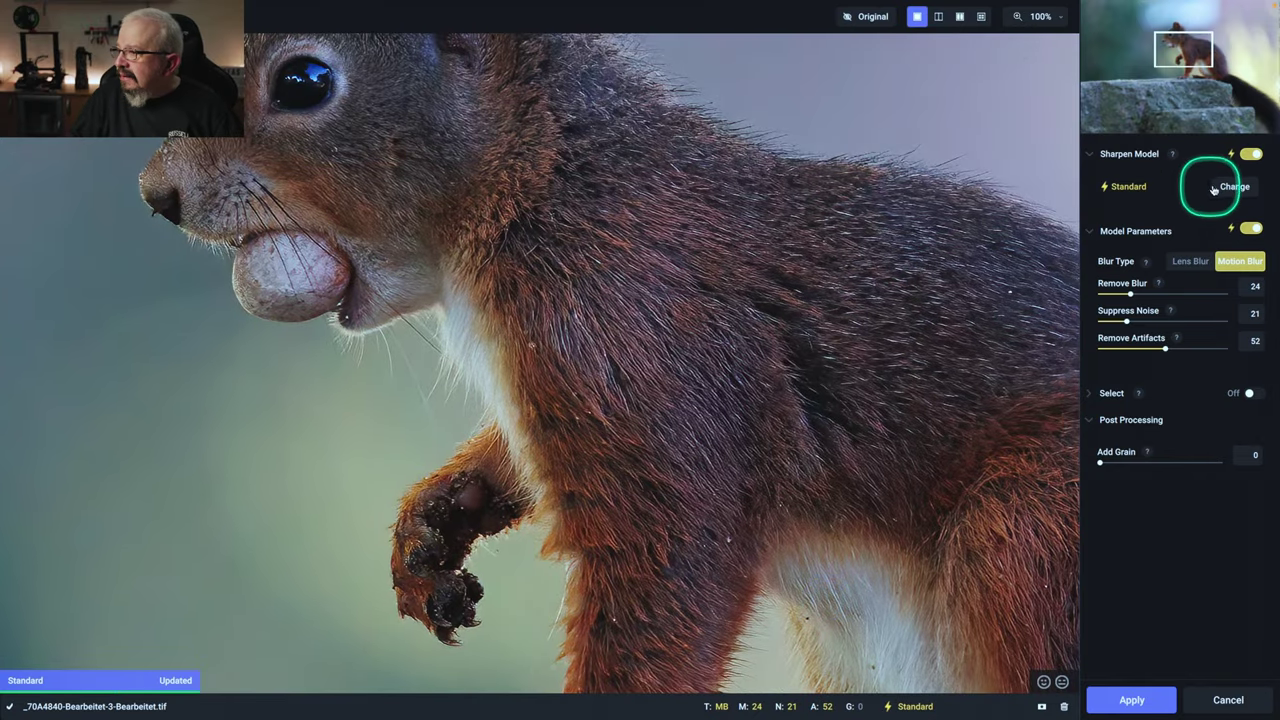
# Step: Sharpen with the Standard model at Suppress Noise 0 and Remove Blur 15, limited to the squirrel, and apply
pyautogui.click(1213, 188)
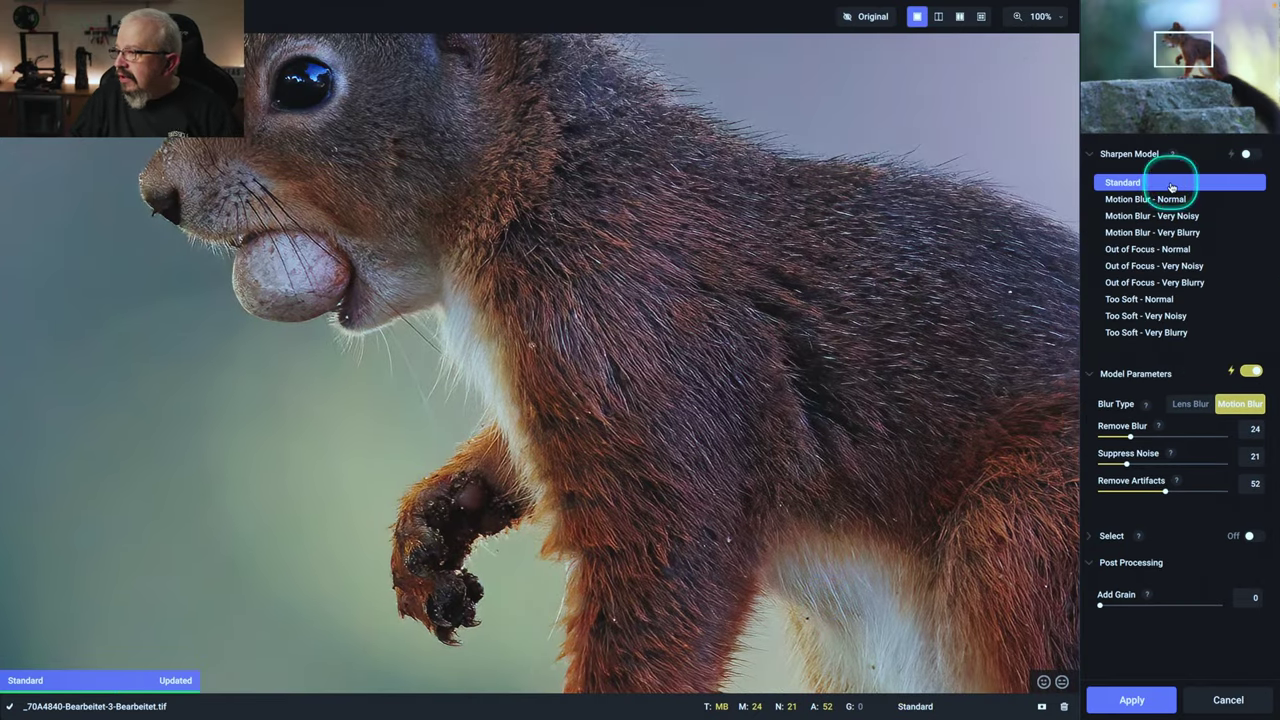
pyautogui.moveTo(770, 265); pyautogui.dragTo(894, 460)
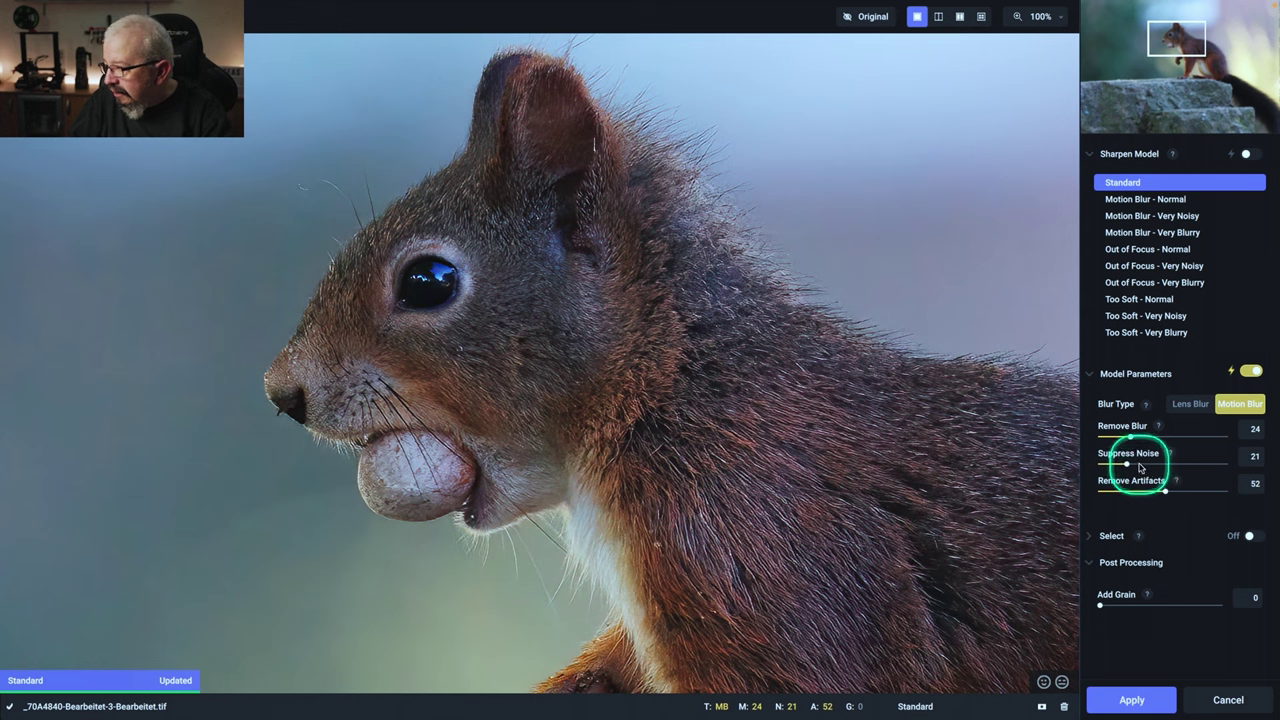
pyautogui.moveTo(1126, 464)
pyautogui.mouseDown()
pyautogui.moveTo(1078, 466)
pyautogui.moveTo(1127, 440)
pyautogui.mouseUp()
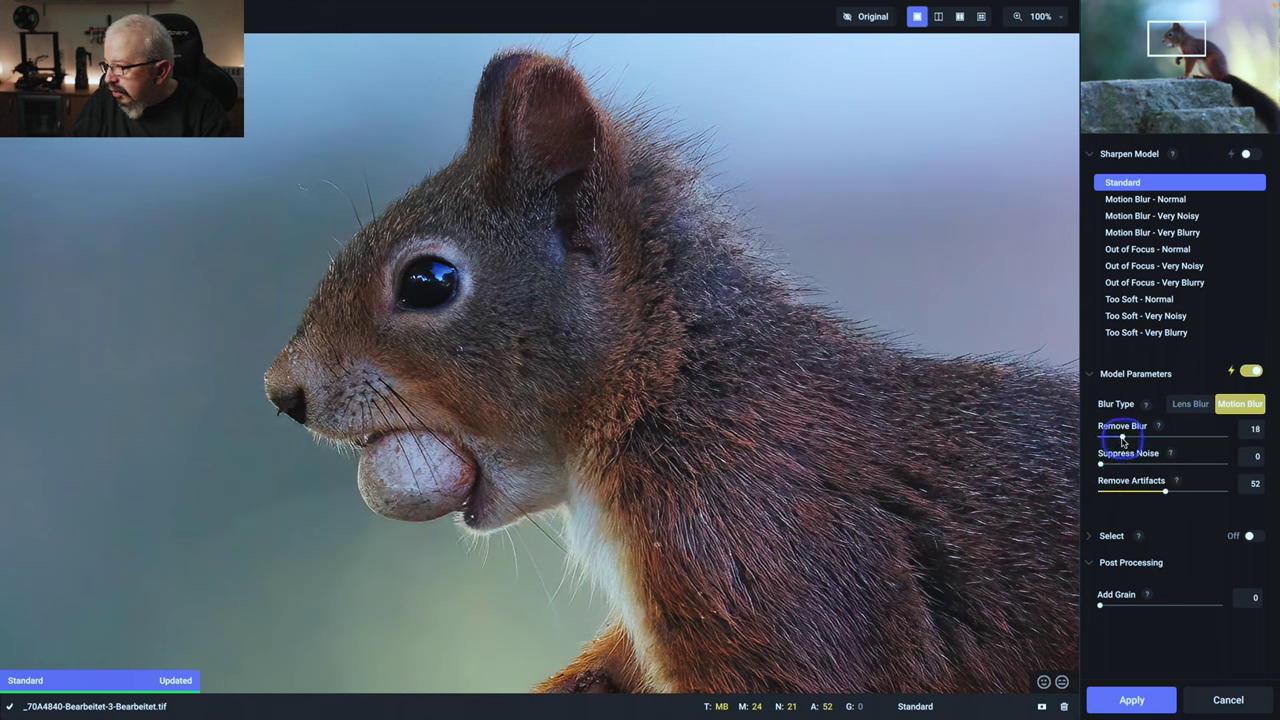
pyautogui.moveTo(1120, 441); pyautogui.dragTo(1120, 441)
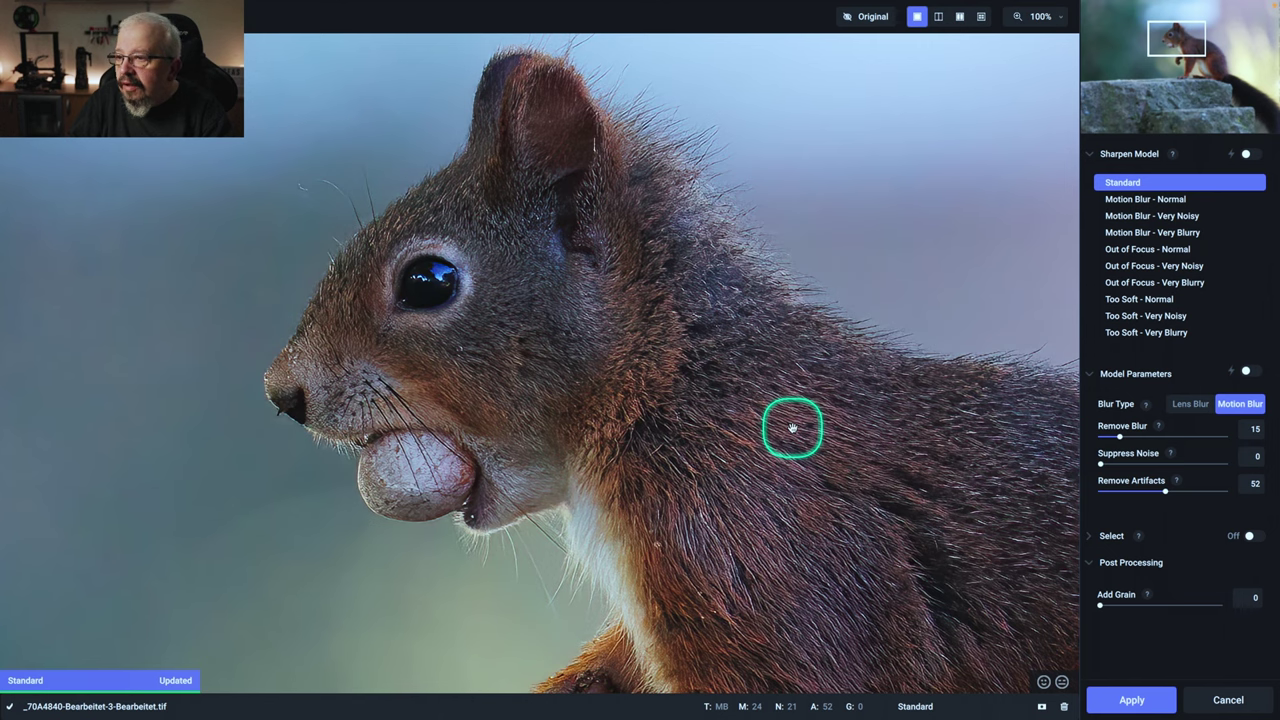
pyautogui.moveTo(791, 430); pyautogui.dragTo(780, 516)
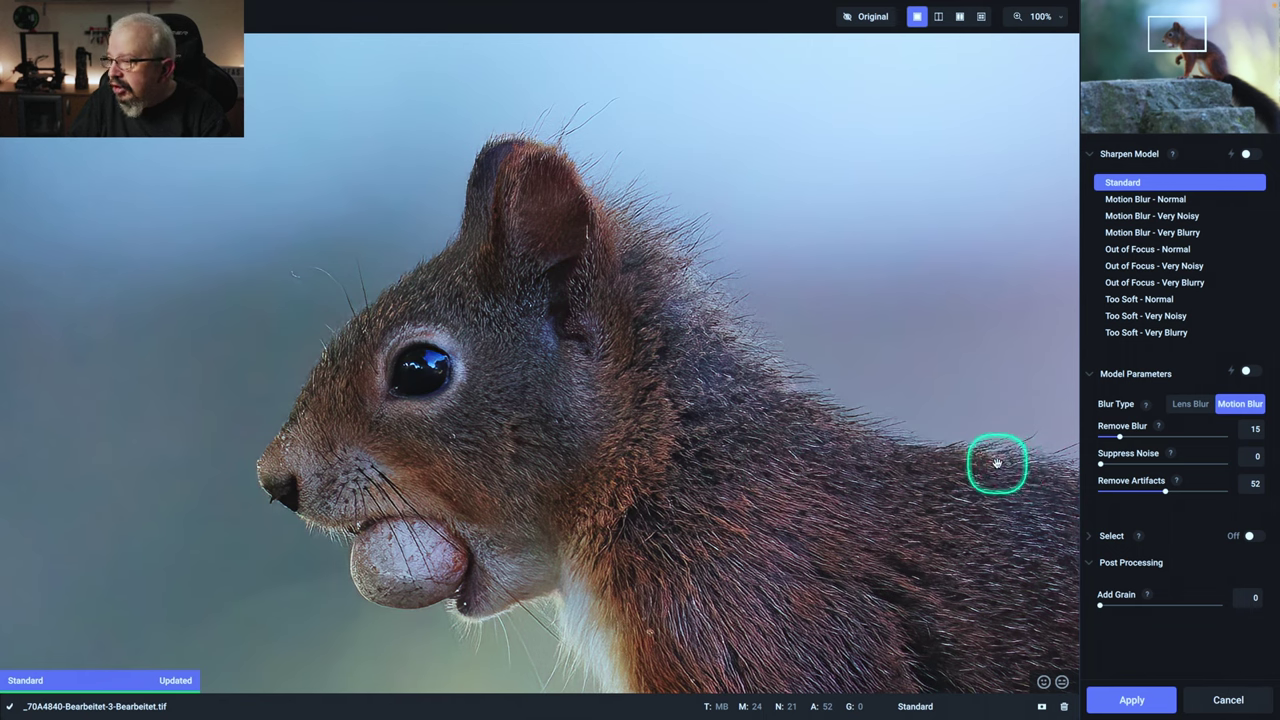
pyautogui.click(1250, 537)
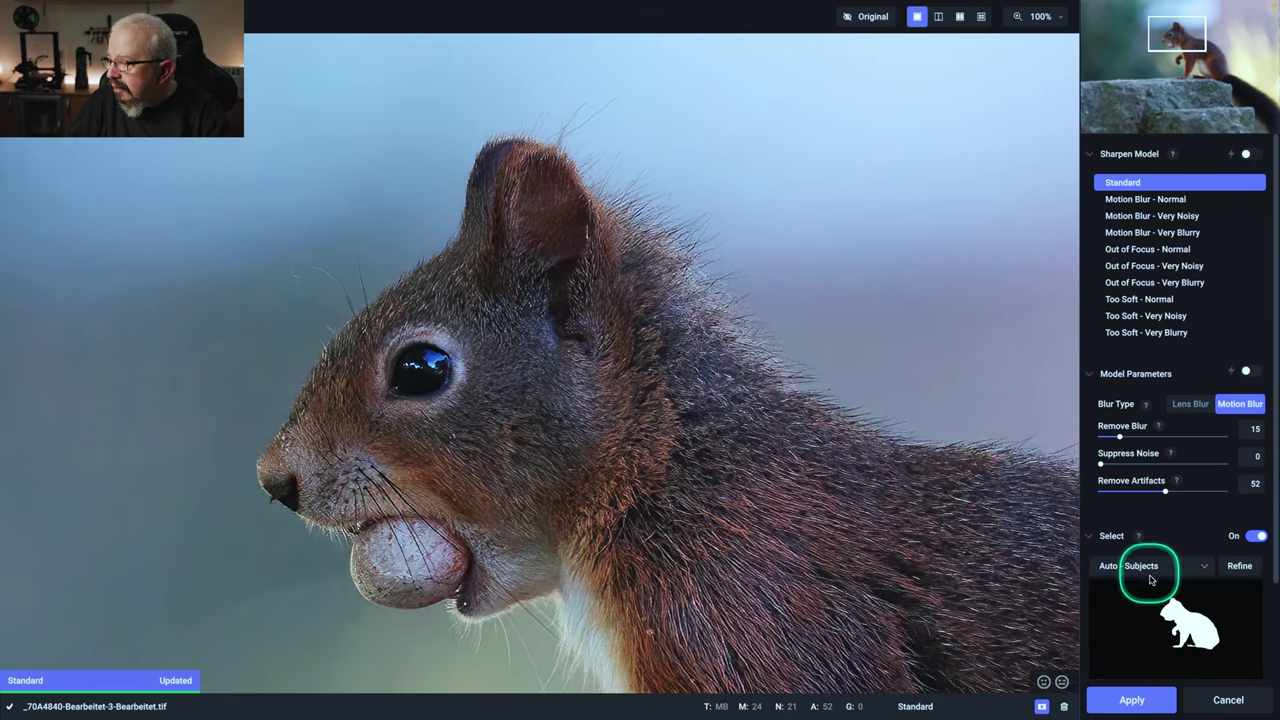
pyautogui.click(1126, 672)
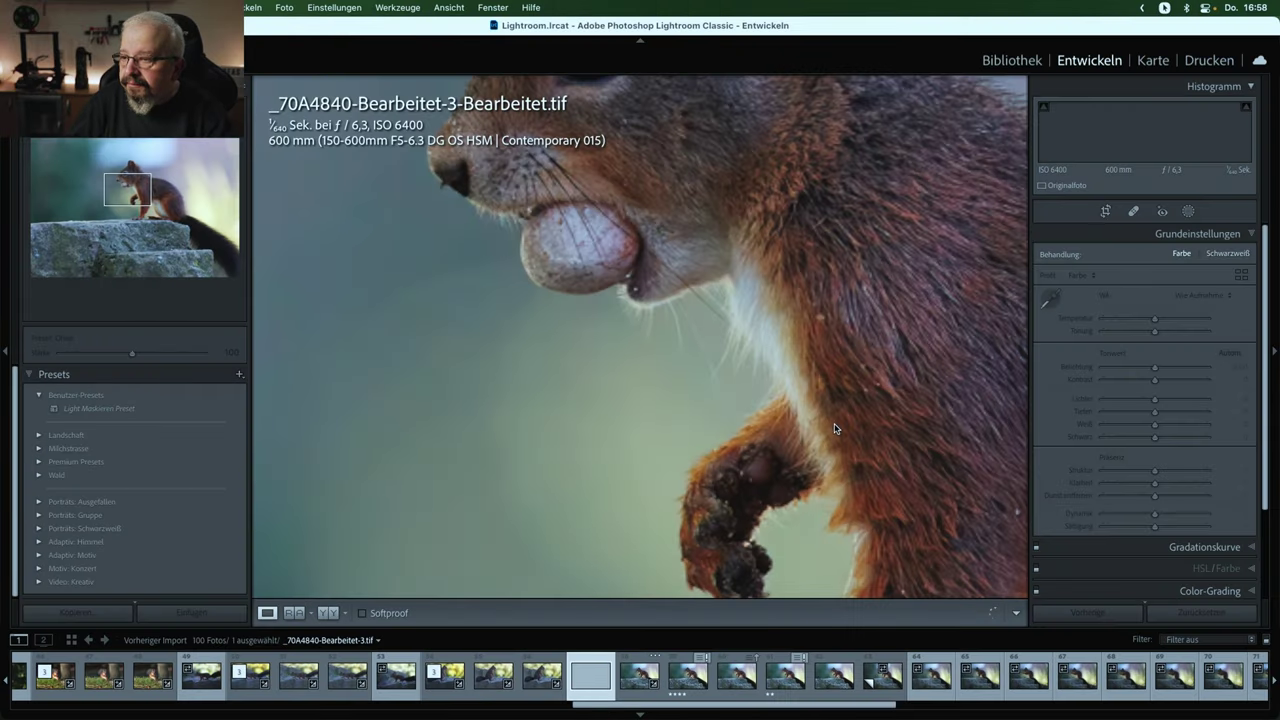
# Step: Compare _70A4840-Bearbeitet-3-Bearbeitet.tif as reference against _70A4840-Bearbeitet.tif side by side
pyautogui.click(737, 365)
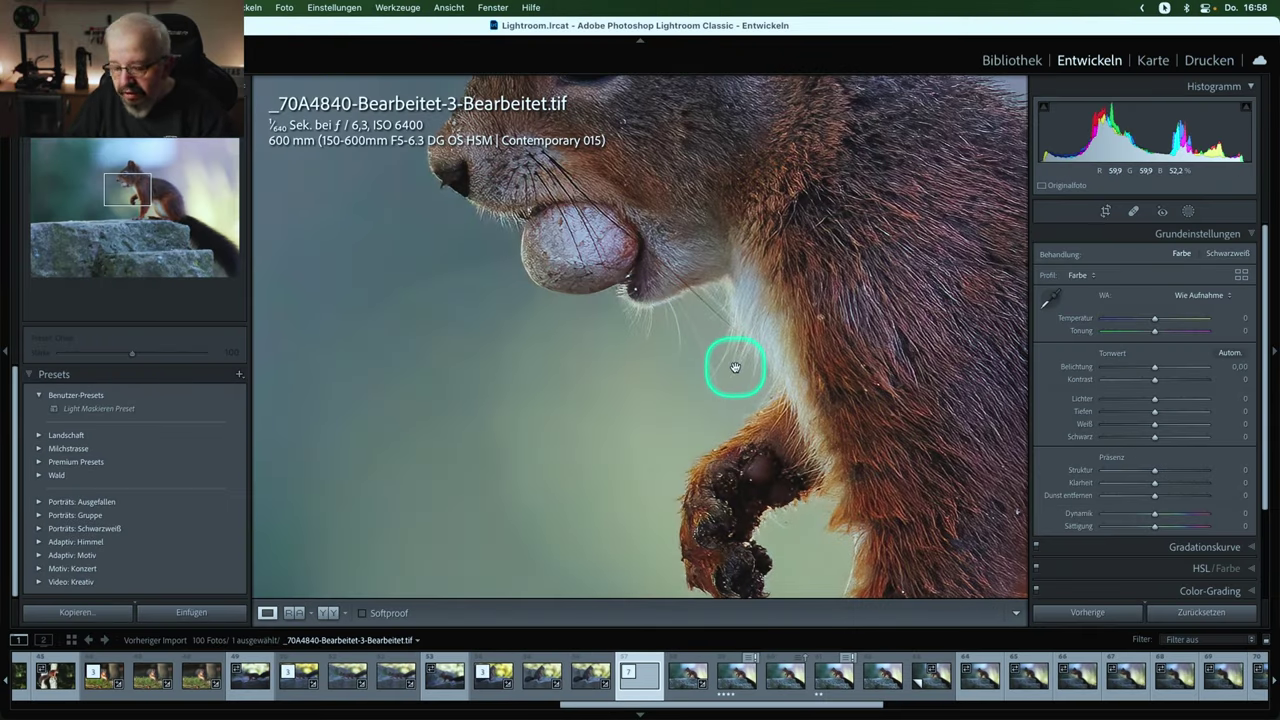
pyautogui.press('Right')
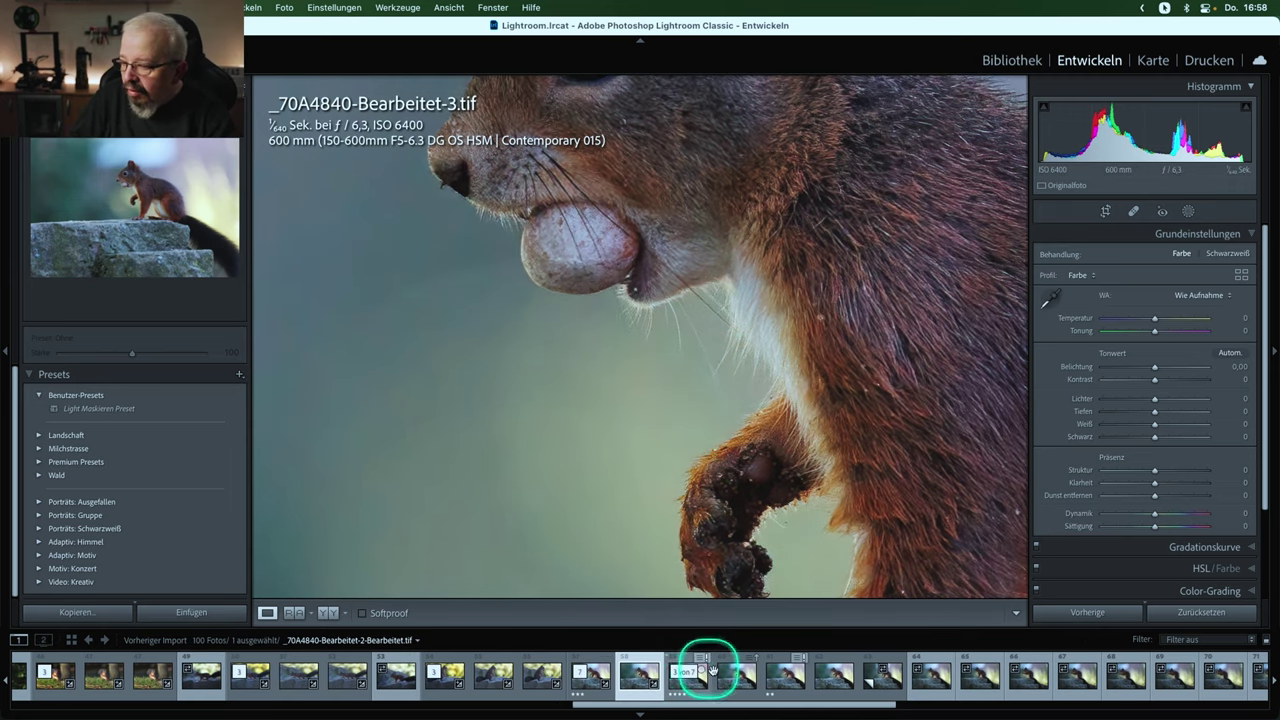
pyautogui.click(785, 676)
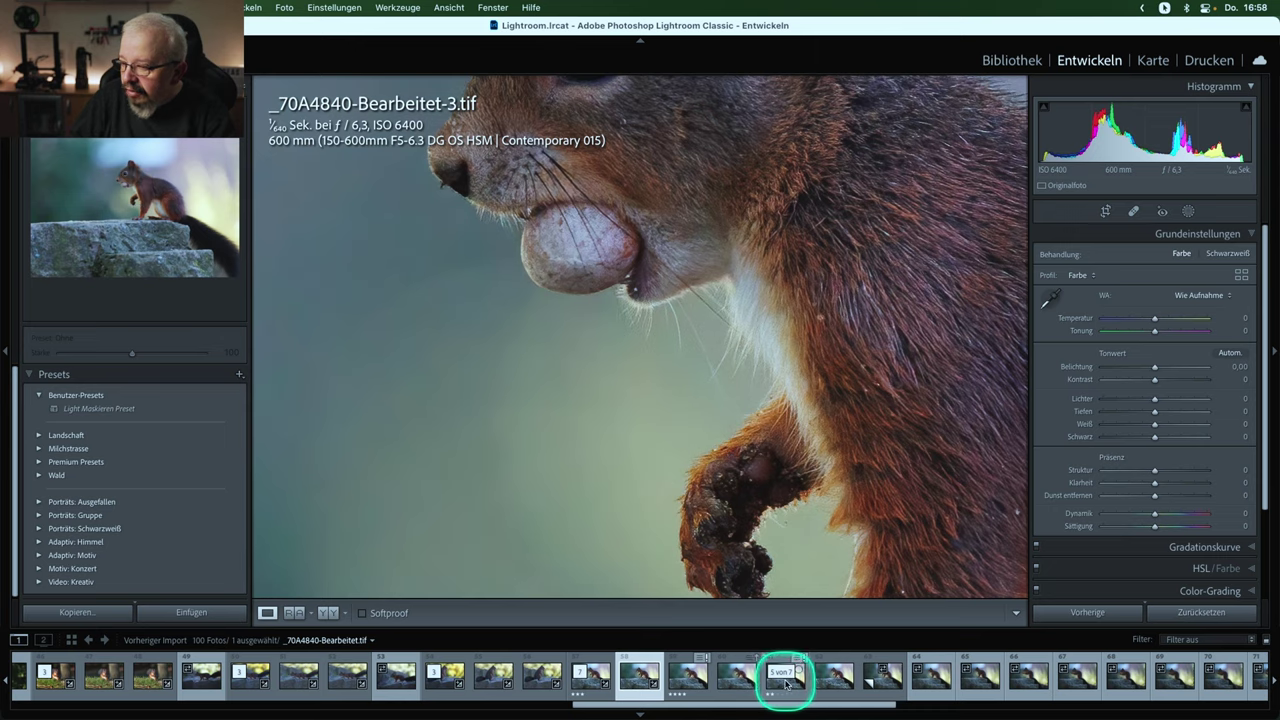
pyautogui.click(297, 613)
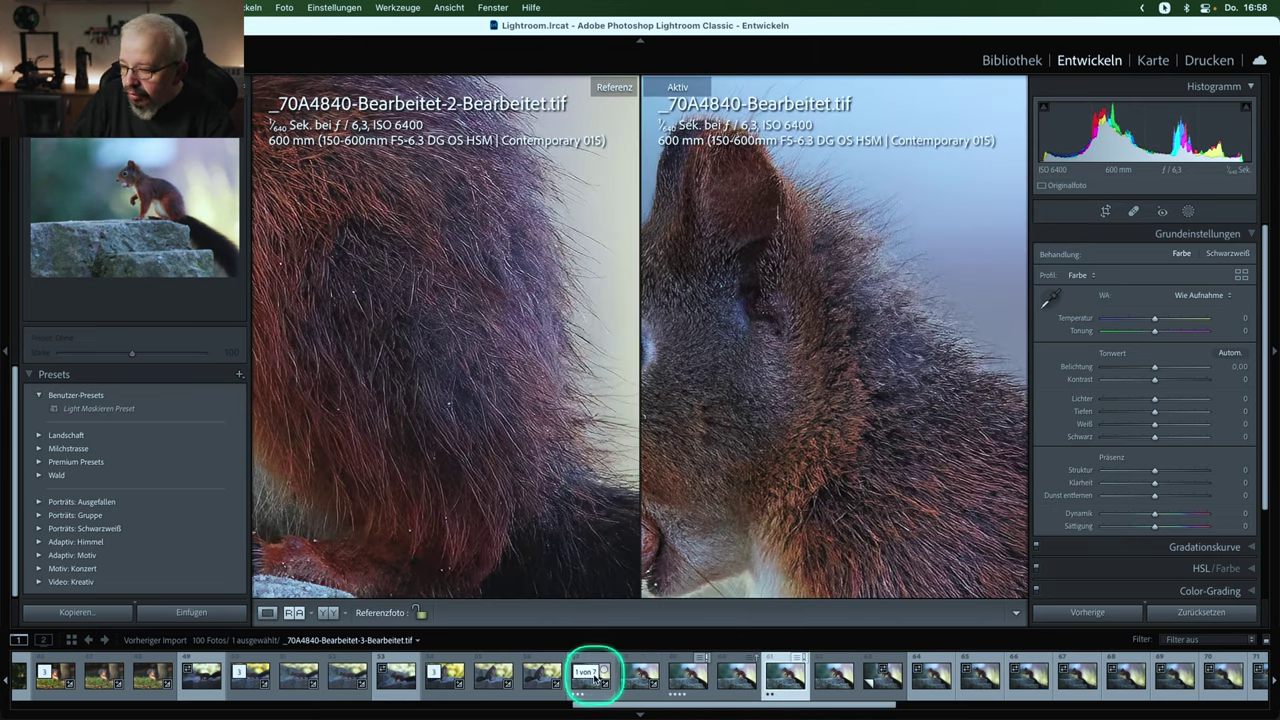
pyautogui.moveTo(588, 683); pyautogui.dragTo(503, 480)
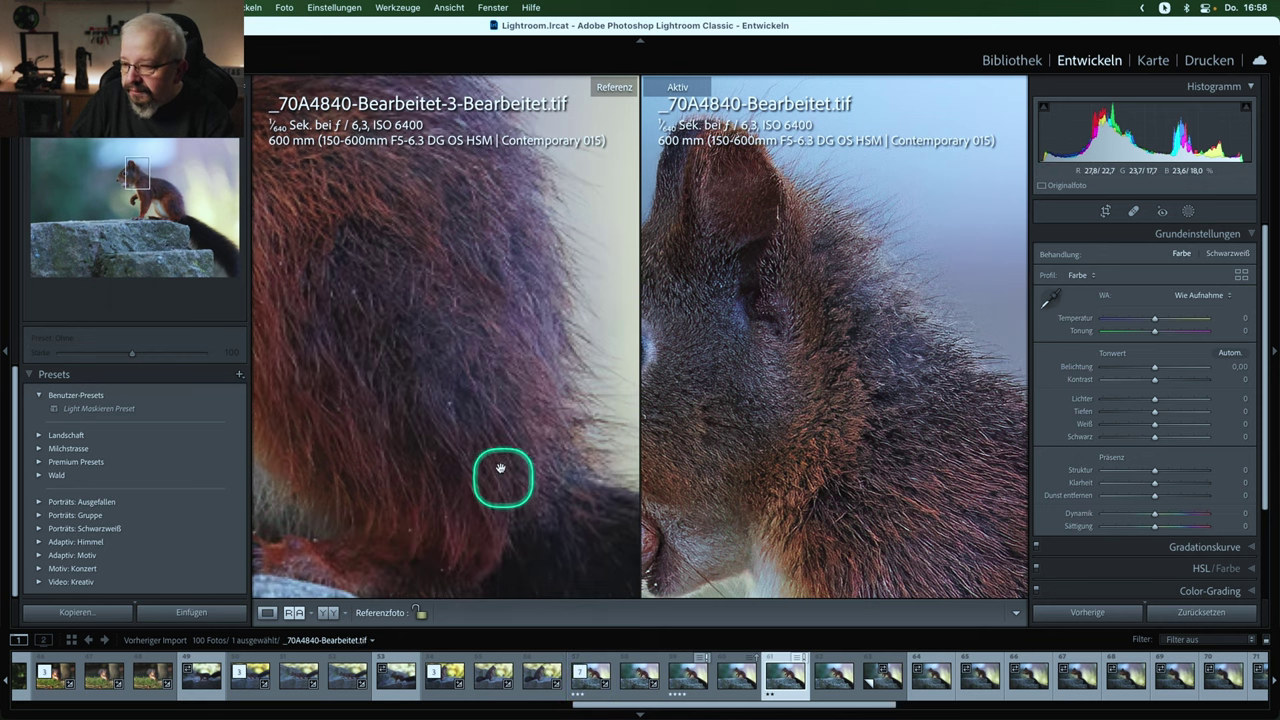
# Step: Pan both 1:1 views across the fur to the squirrel's face, eye and ear
pyautogui.moveTo(455, 376); pyautogui.dragTo(471, 406)
pyautogui.moveTo(586, 506)
pyautogui.mouseDown()
pyautogui.moveTo(349, 337)
pyautogui.moveTo(606, 486)
pyautogui.mouseUp()
pyautogui.moveTo(486, 420); pyautogui.dragTo(562, 414)
pyautogui.moveTo(729, 406)
pyautogui.mouseDown()
pyautogui.moveTo(871, 409)
pyautogui.moveTo(934, 429)
pyautogui.moveTo(929, 377)
pyautogui.mouseUp()
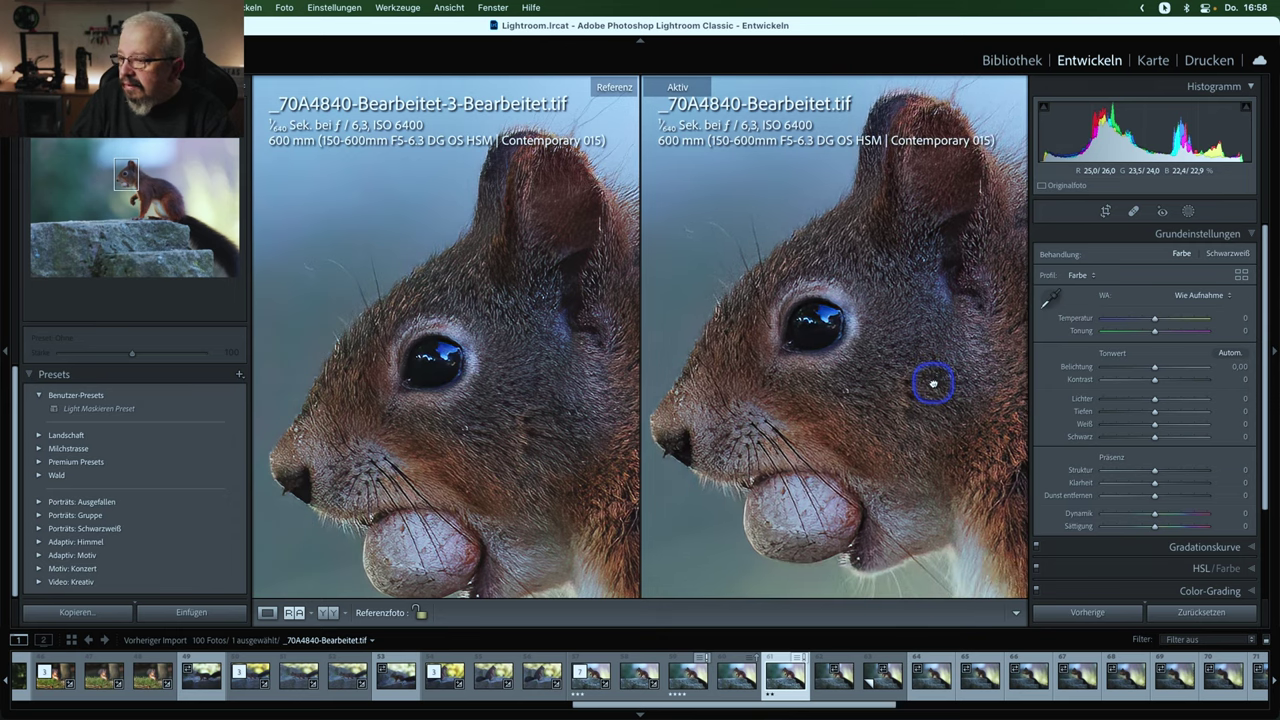
pyautogui.moveTo(560, 434); pyautogui.dragTo(544, 420)
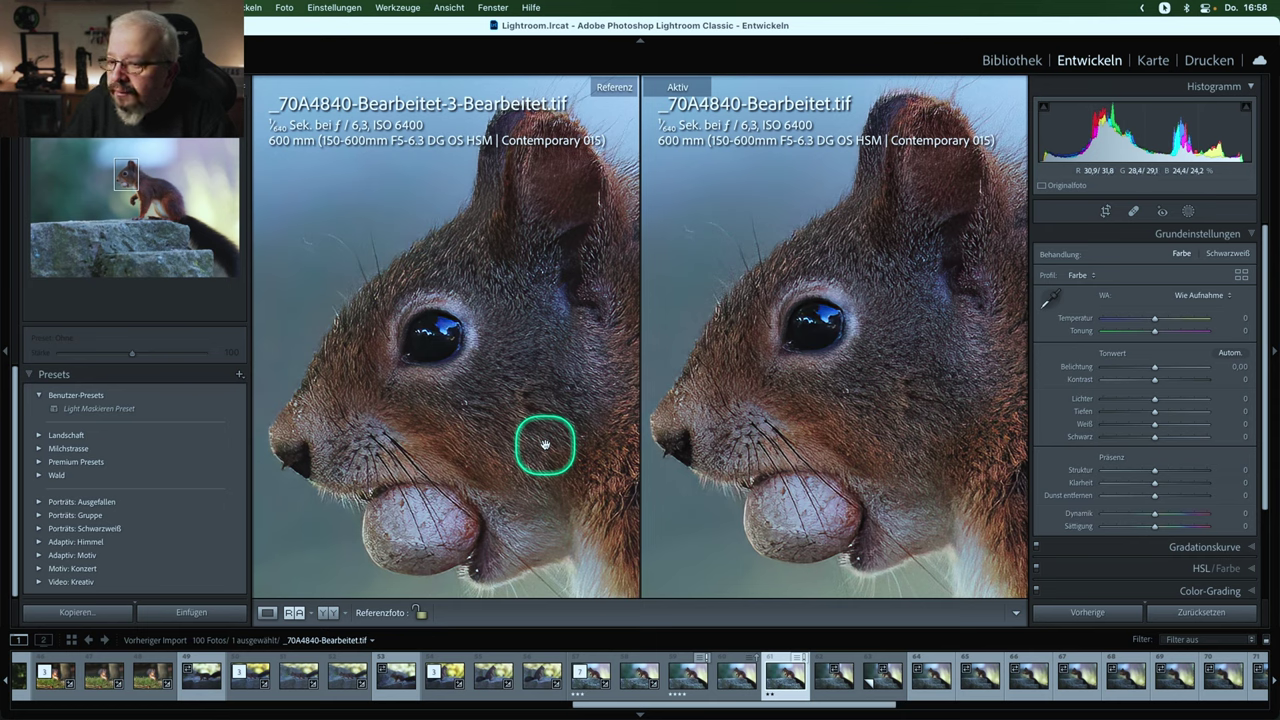
pyautogui.moveTo(538, 423); pyautogui.dragTo(468, 491)
pyautogui.moveTo(894, 334); pyautogui.dragTo(789, 410)
pyautogui.moveTo(569, 384); pyautogui.dragTo(531, 406)
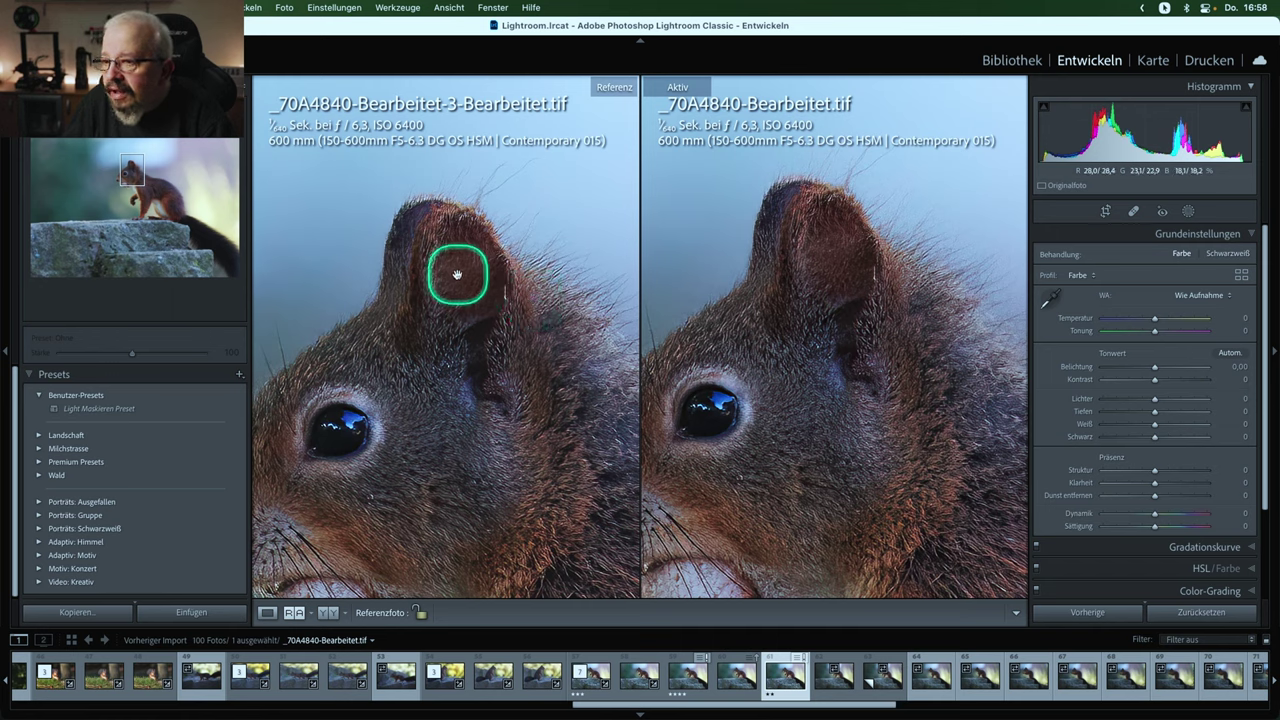
# Step: Pan both close-ups to the nut, paw and chest fur
pyautogui.moveTo(486, 334); pyautogui.dragTo(470, 310)
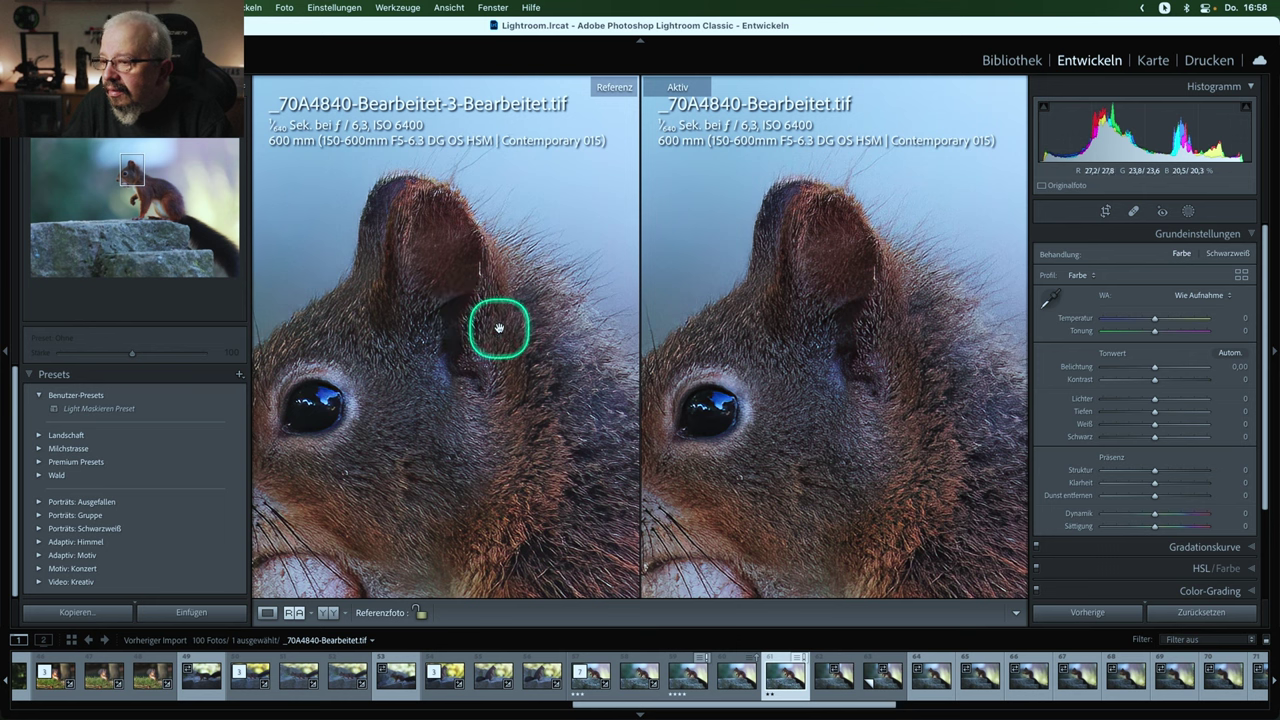
pyautogui.moveTo(502, 411); pyautogui.dragTo(457, 294)
pyautogui.moveTo(474, 437); pyautogui.dragTo(480, 323)
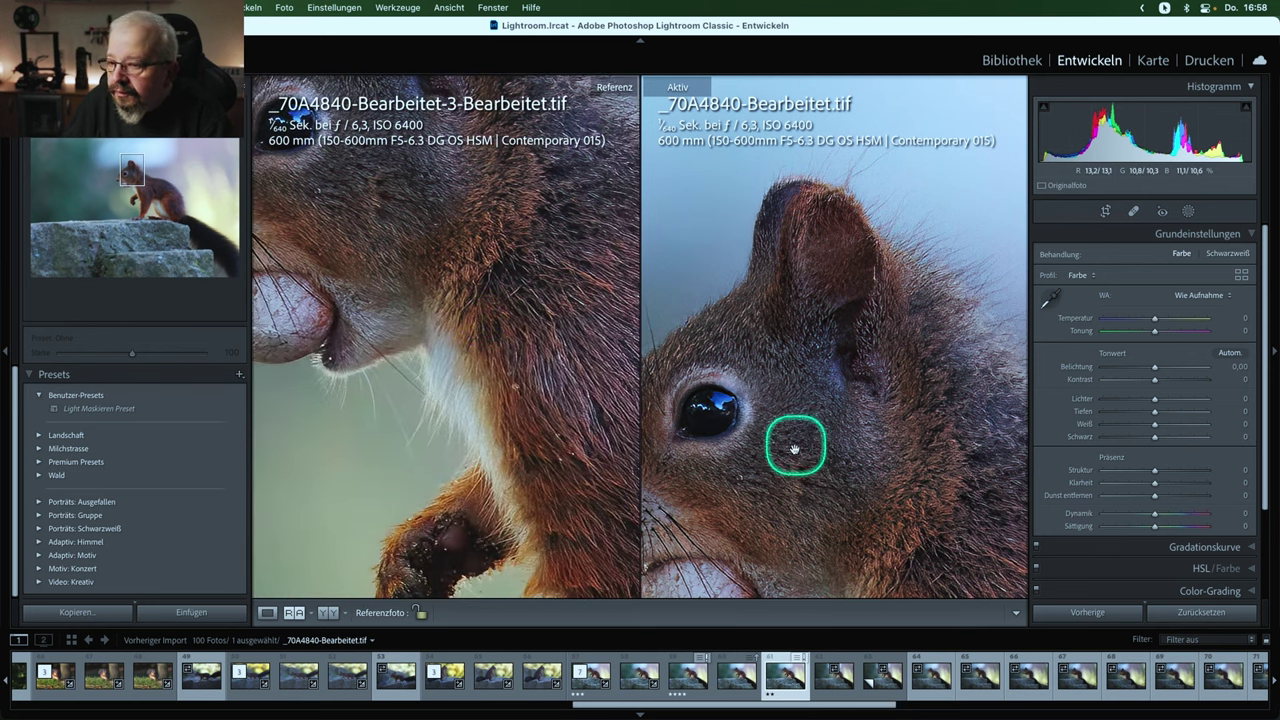
pyautogui.moveTo(794, 443); pyautogui.dragTo(810, 276)
pyautogui.moveTo(797, 374); pyautogui.dragTo(771, 331)
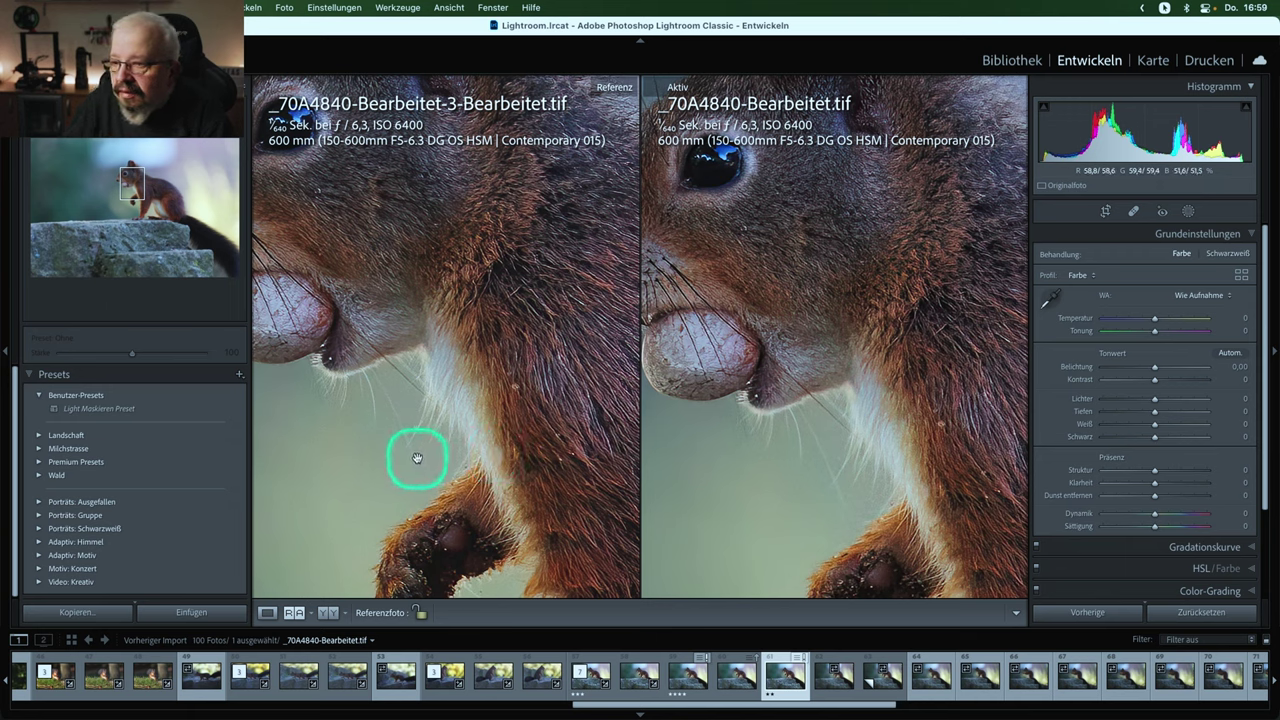
pyautogui.moveTo(417, 458); pyautogui.dragTo(463, 474)
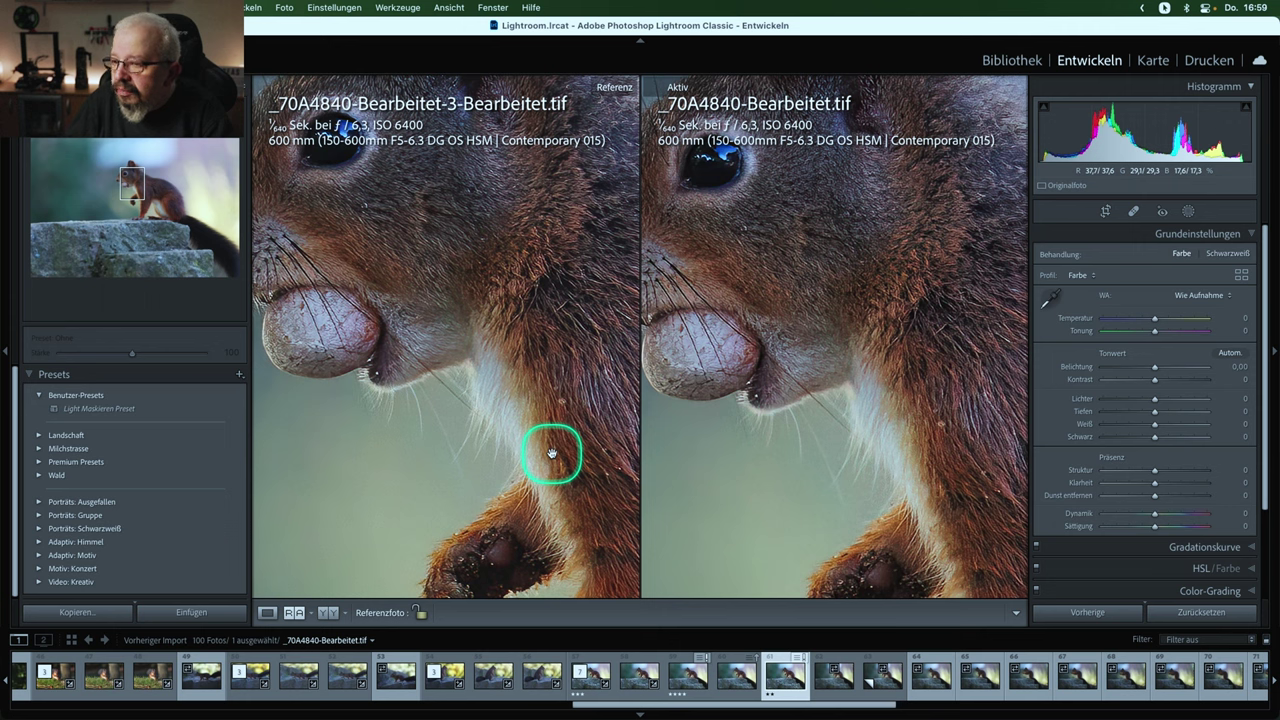
# Step: Pan both close-ups over the squirrel's paw, lower leg, rock and hind paw
pyautogui.moveTo(551, 455); pyautogui.dragTo(500, 277)
pyautogui.moveTo(735, 475)
pyautogui.mouseDown()
pyautogui.moveTo(791, 494)
pyautogui.moveTo(761, 297)
pyautogui.mouseUp()
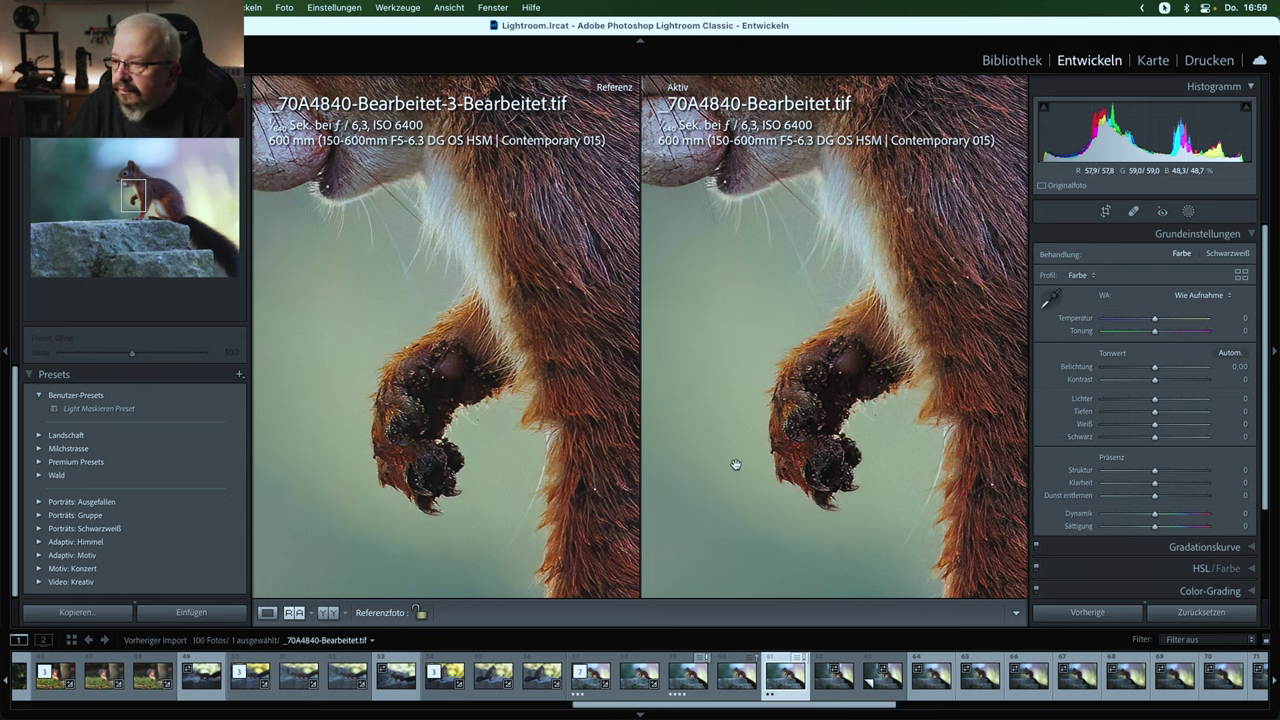
pyautogui.moveTo(851, 511); pyautogui.dragTo(731, 340)
pyautogui.moveTo(843, 449); pyautogui.dragTo(737, 437)
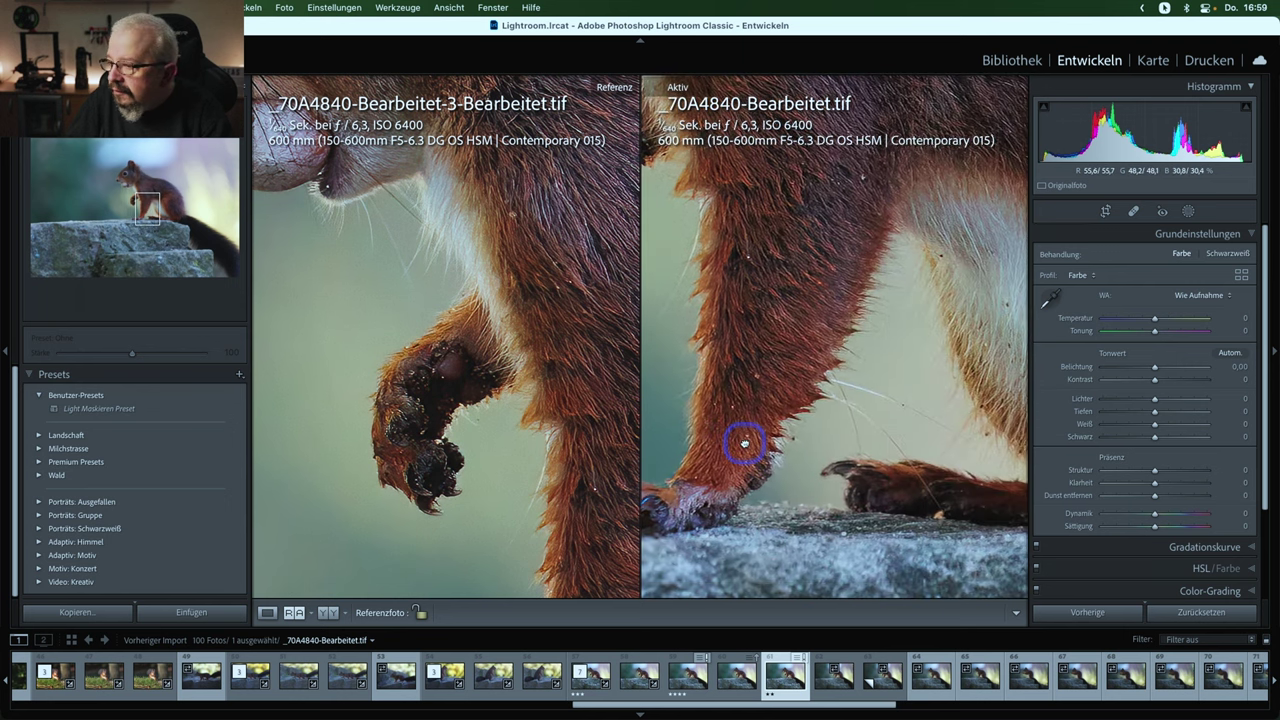
pyautogui.moveTo(500, 500); pyautogui.dragTo(380, 286)
pyautogui.moveTo(423, 360)
pyautogui.mouseDown()
pyautogui.moveTo(350, 376)
pyautogui.moveTo(364, 380)
pyautogui.mouseUp()
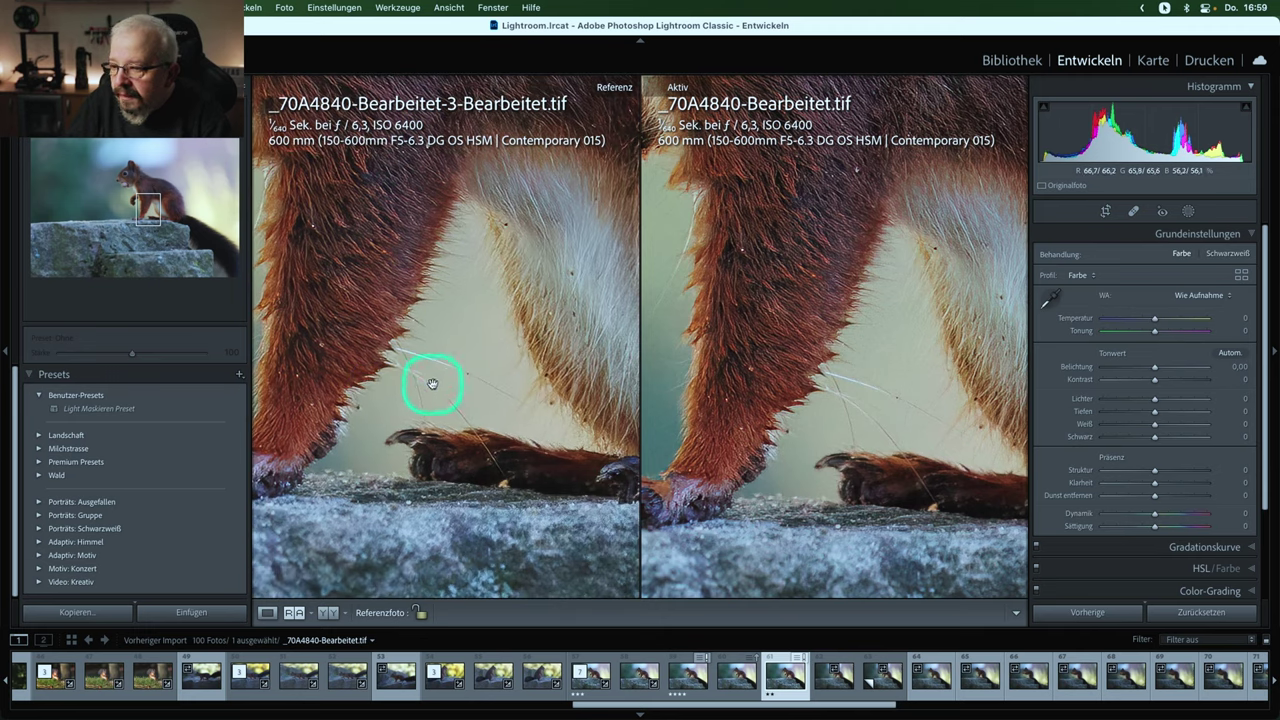
pyautogui.moveTo(457, 471); pyautogui.dragTo(405, 445)
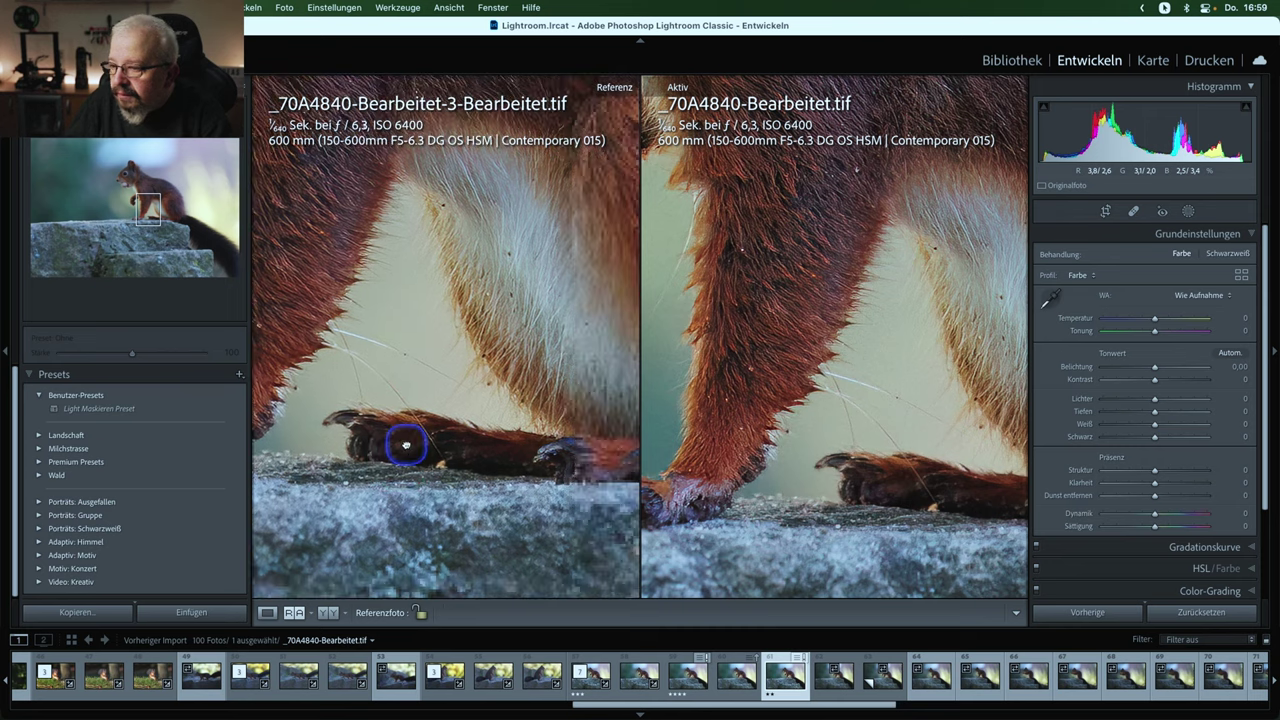
pyautogui.moveTo(943, 519); pyautogui.dragTo(820, 480)
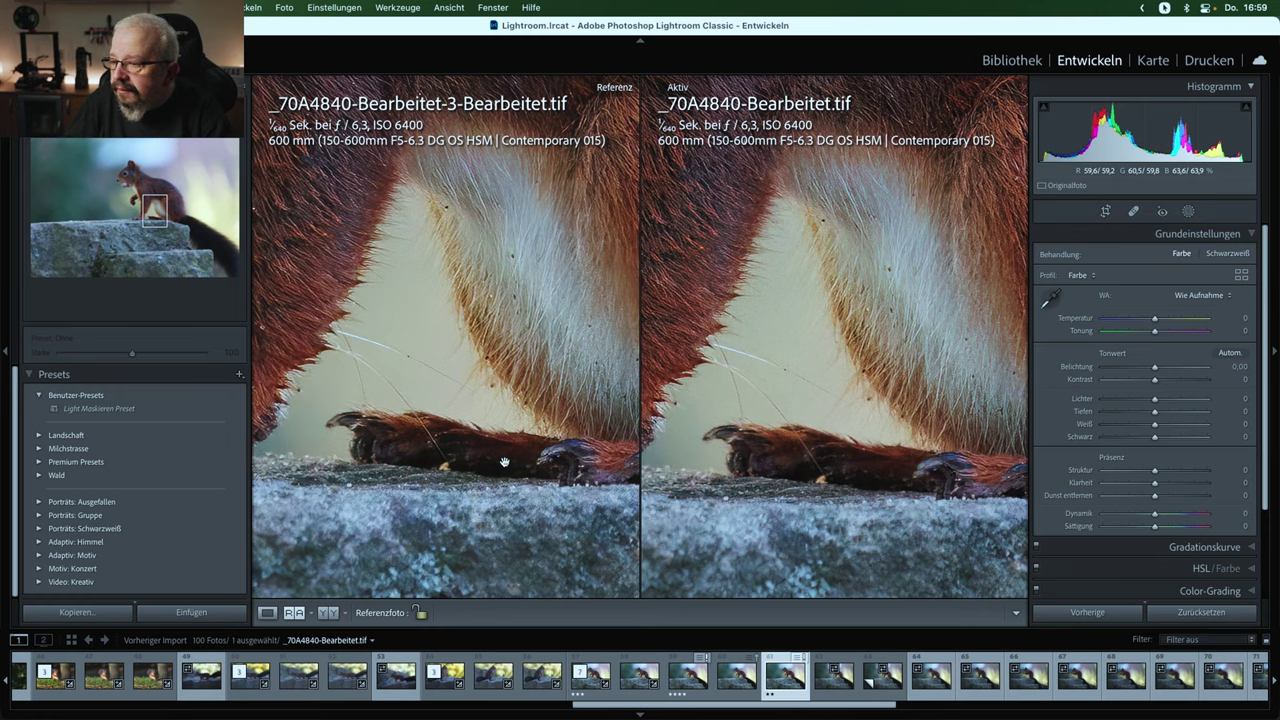
# Step: Compare the body and rock edge in both views, then zoom both back to the whole photo
pyautogui.moveTo(505, 463); pyautogui.dragTo(505, 472)
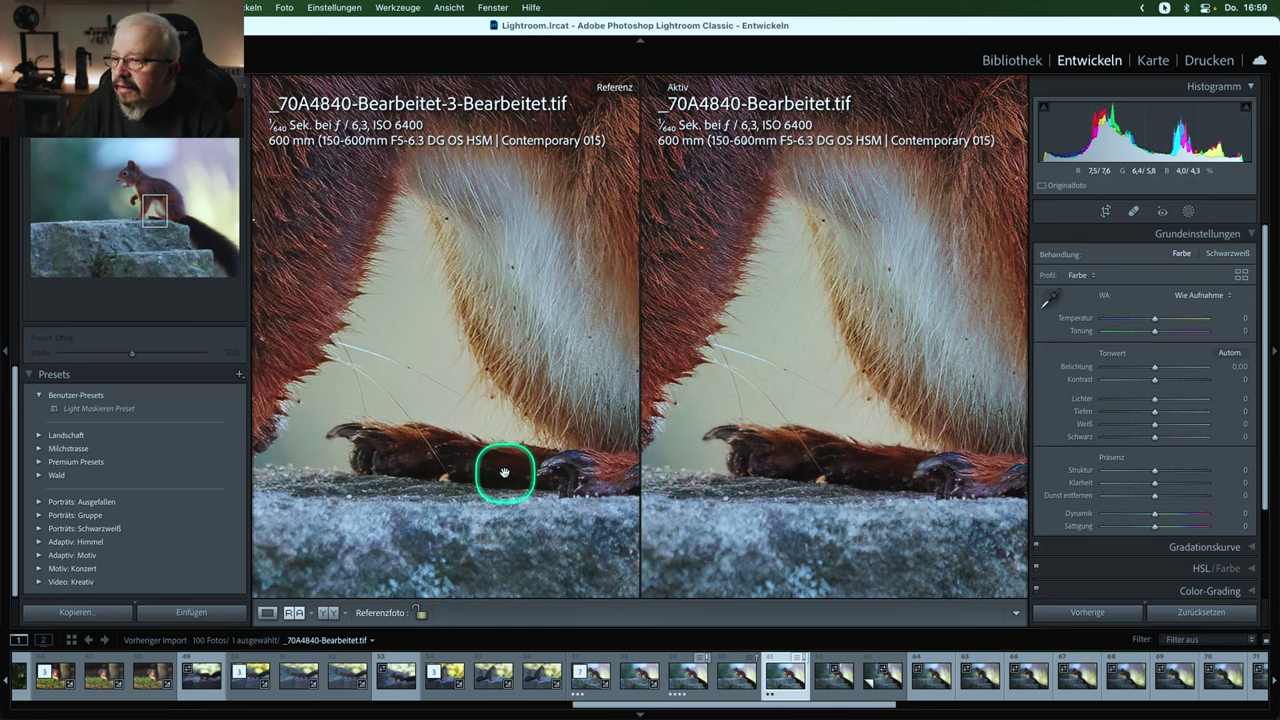
pyautogui.moveTo(875, 375)
pyautogui.mouseDown()
pyautogui.moveTo(734, 386)
pyautogui.moveTo(857, 366)
pyautogui.moveTo(886, 403)
pyautogui.moveTo(757, 358)
pyautogui.moveTo(871, 409)
pyautogui.moveTo(848, 389)
pyautogui.mouseUp()
pyautogui.moveTo(444, 306)
pyautogui.mouseDown()
pyautogui.moveTo(410, 316)
pyautogui.moveTo(491, 300)
pyautogui.moveTo(331, 357)
pyautogui.moveTo(383, 363)
pyautogui.moveTo(362, 363)
pyautogui.moveTo(374, 237)
pyautogui.mouseUp()
pyautogui.moveTo(381, 296); pyautogui.dragTo(389, 289)
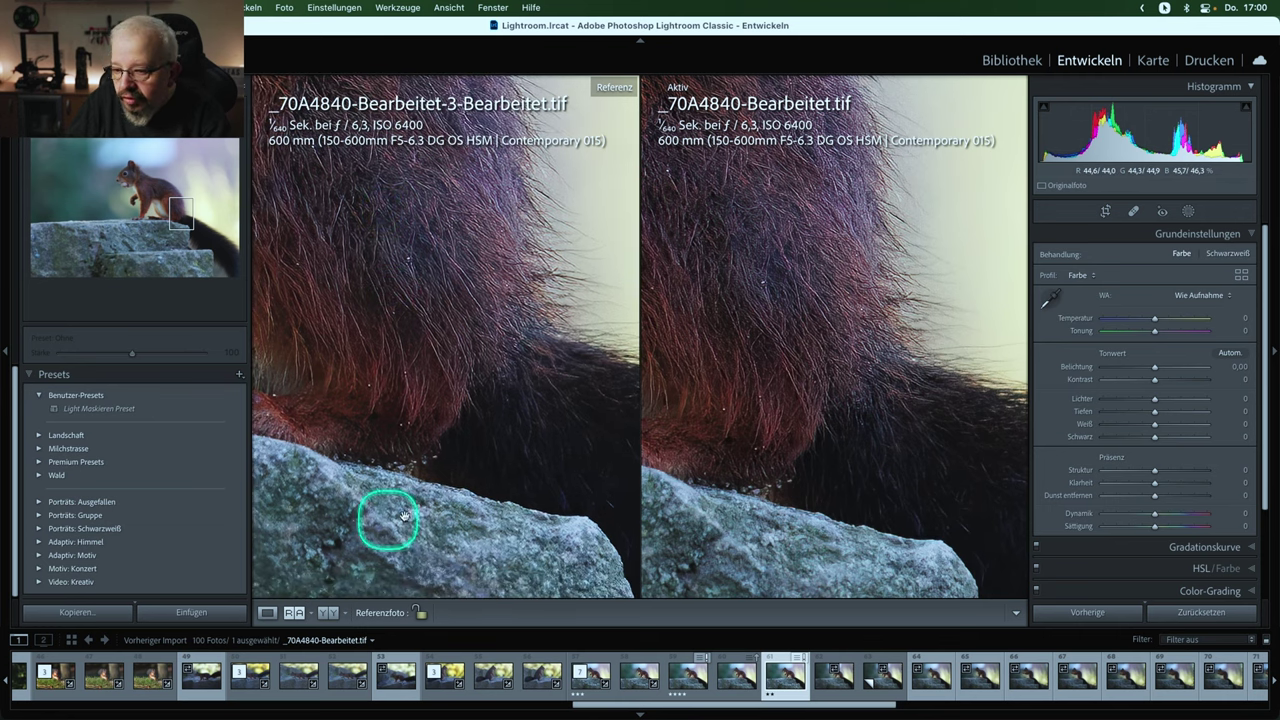
pyautogui.moveTo(714, 509)
pyautogui.mouseDown()
pyautogui.moveTo(760, 459)
pyautogui.moveTo(753, 477)
pyautogui.mouseUp()
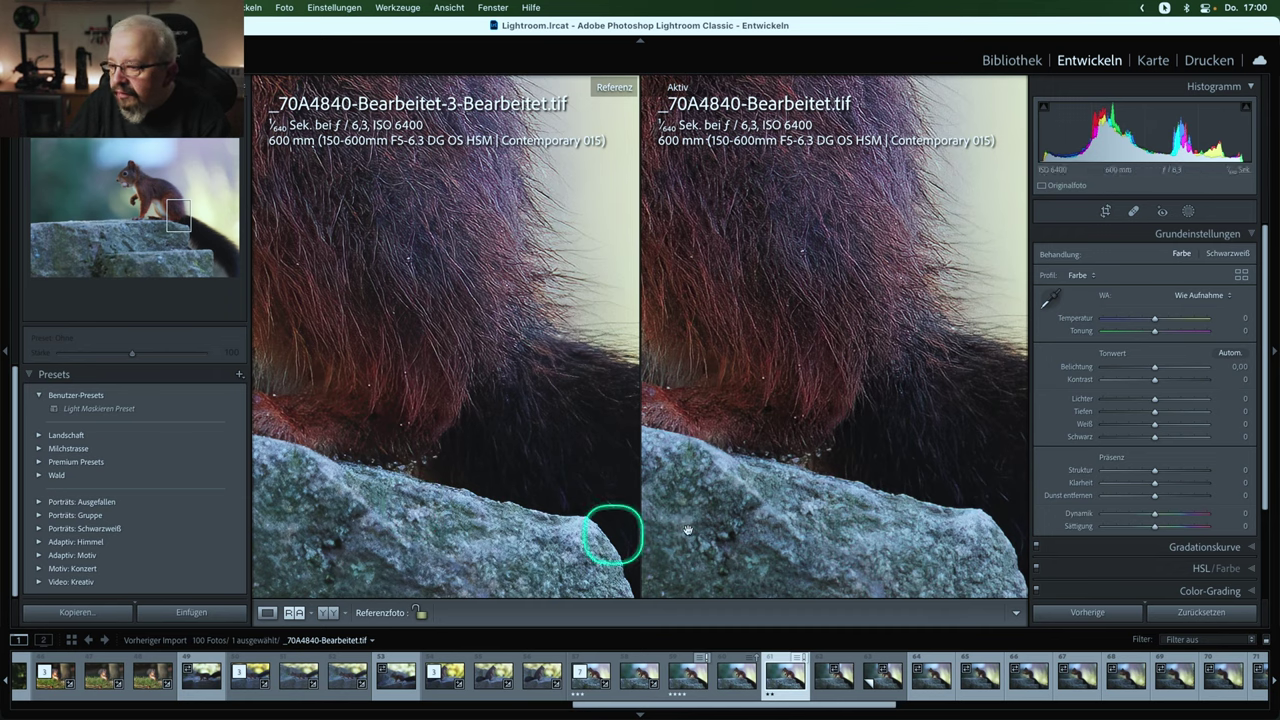
pyautogui.moveTo(832, 517)
pyautogui.mouseDown()
pyautogui.moveTo(813, 538)
pyautogui.moveTo(820, 521)
pyautogui.mouseUp()
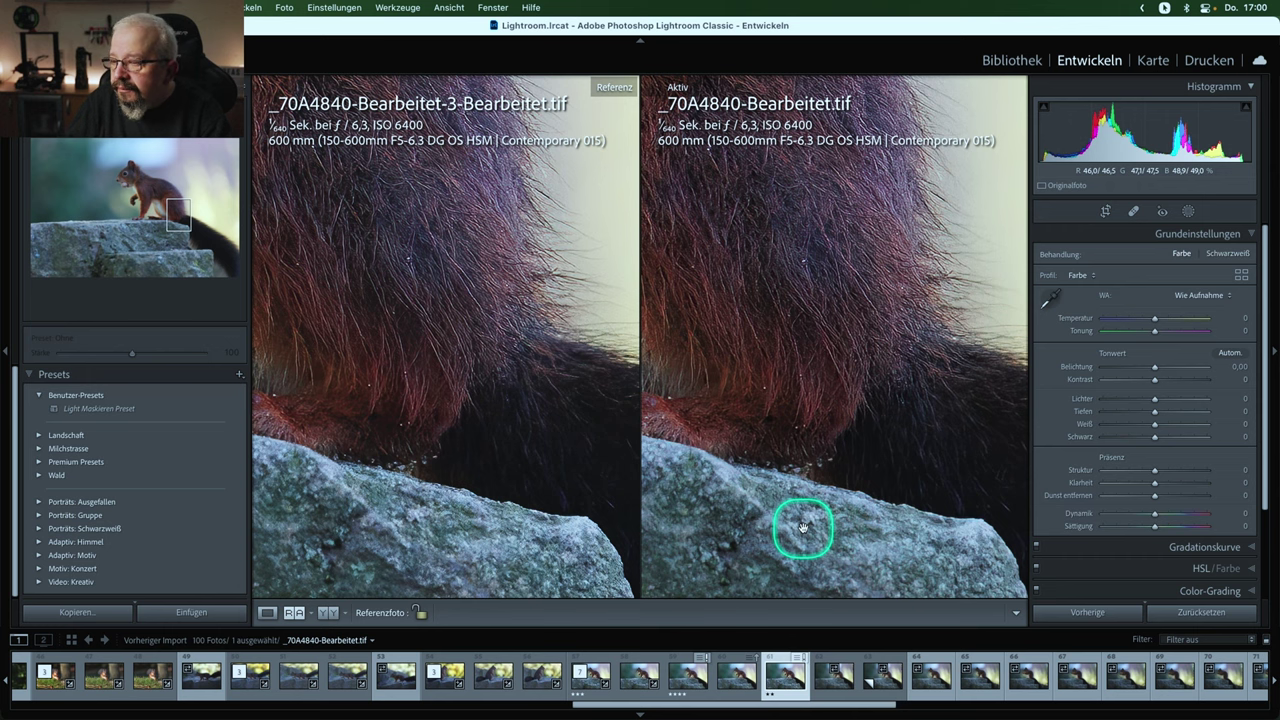
pyautogui.click(537, 434)
pyautogui.click(774, 405)
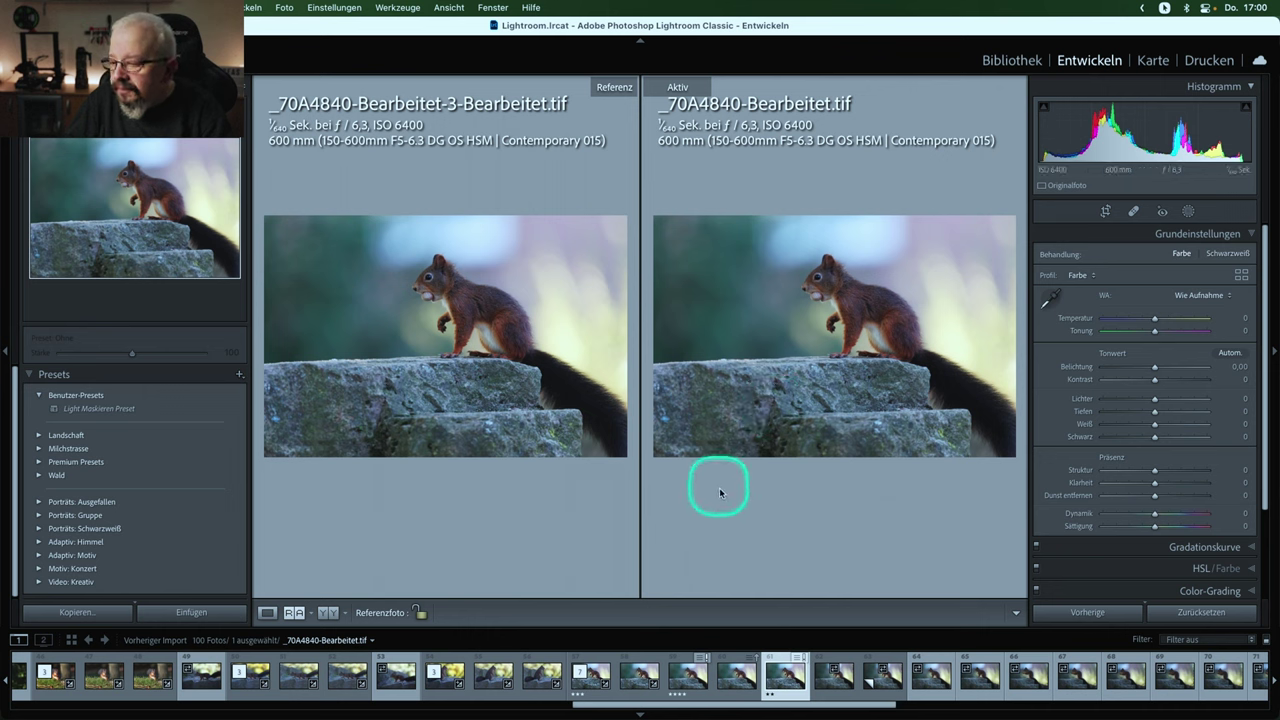
# Step: Make the original _70A4840.CR3 the reference and zoom it in on the squirrel's face
pyautogui.click(729, 678)
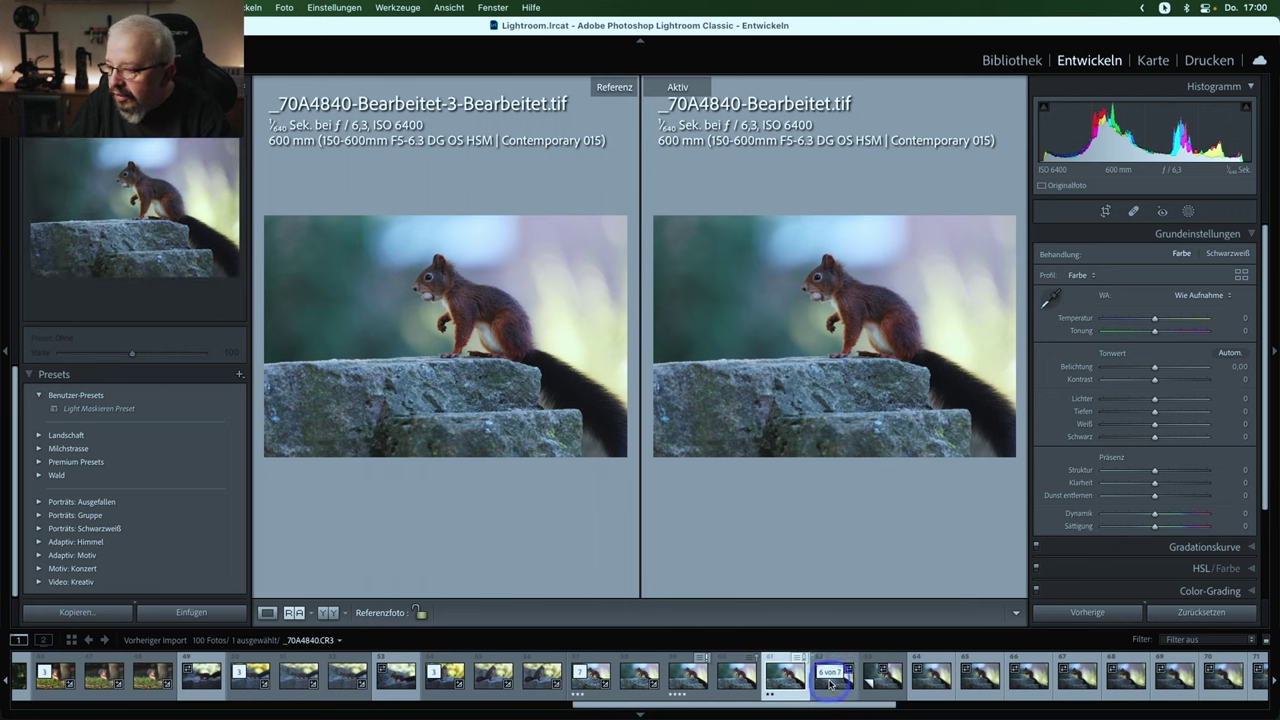
pyautogui.moveTo(830, 684); pyautogui.dragTo(442, 327)
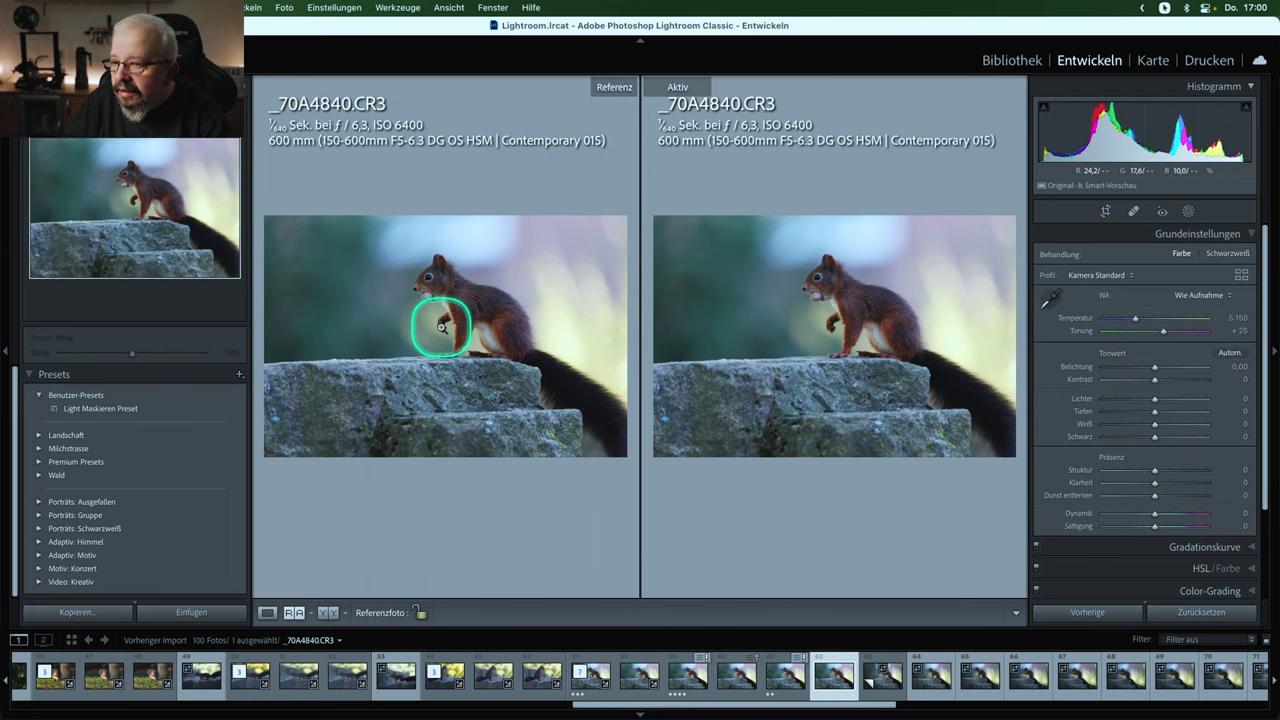
pyautogui.click(686, 280)
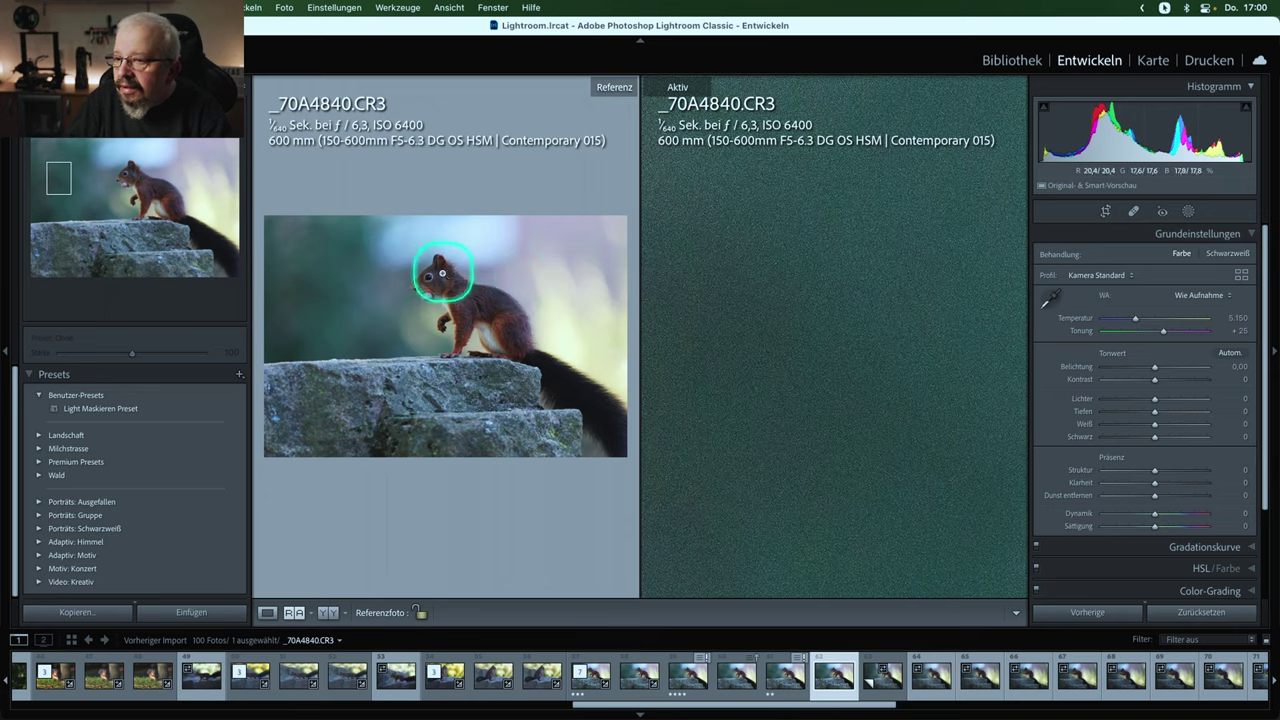
pyautogui.click(442, 272)
pyautogui.moveTo(423, 277); pyautogui.dragTo(520, 343)
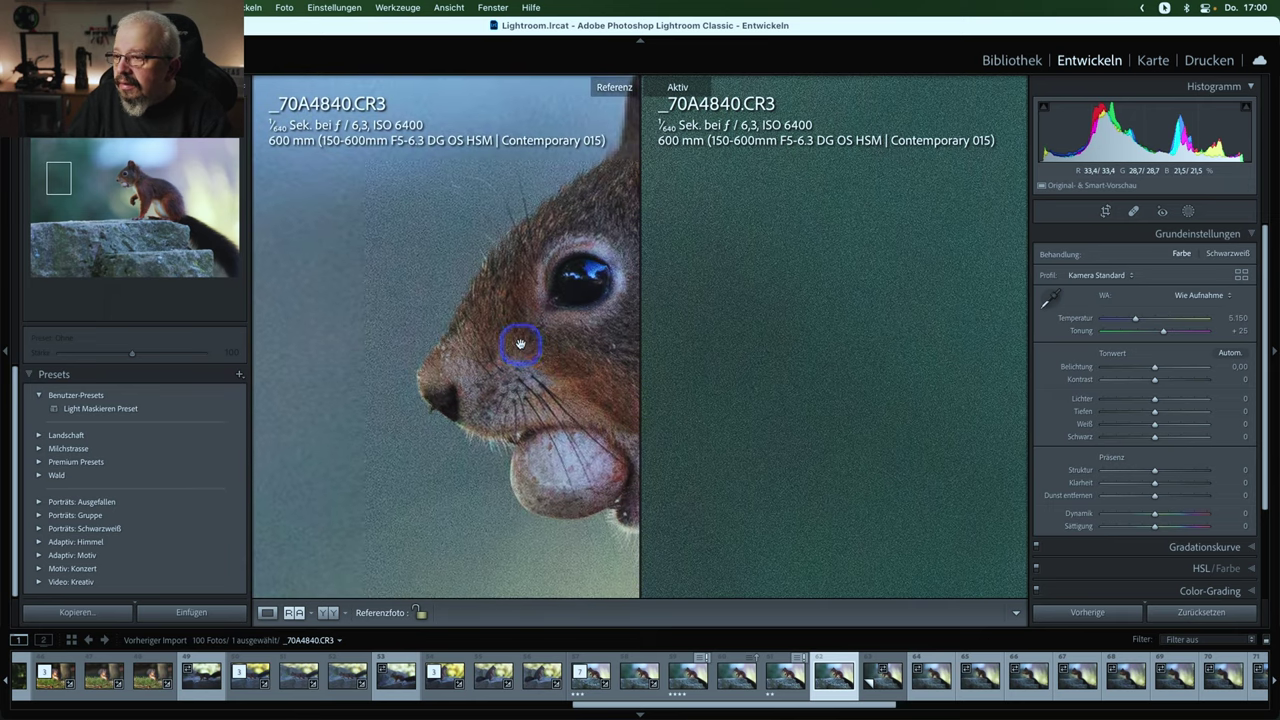
pyautogui.click(706, 346)
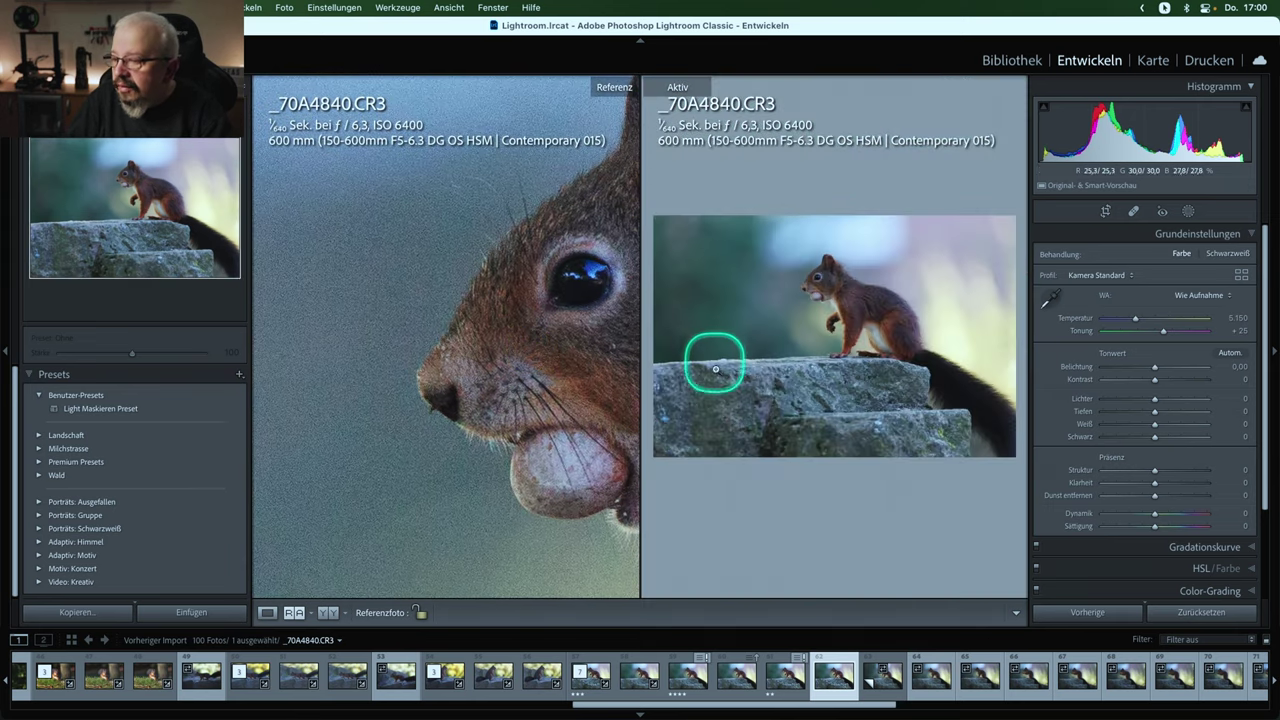
# Step: Compare _70A4840-Bearbeitet.tif at 1:1 on the face and nut, then zoom both views back out
pyautogui.click(779, 676)
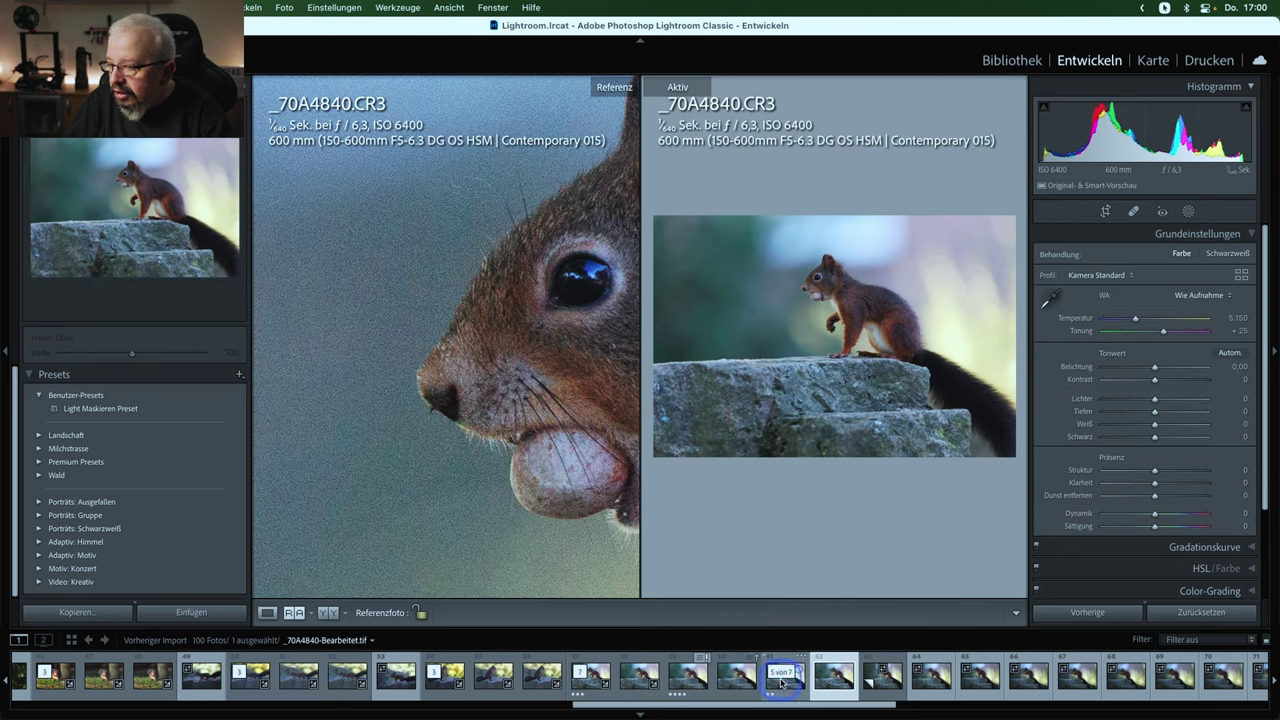
pyautogui.click(765, 334)
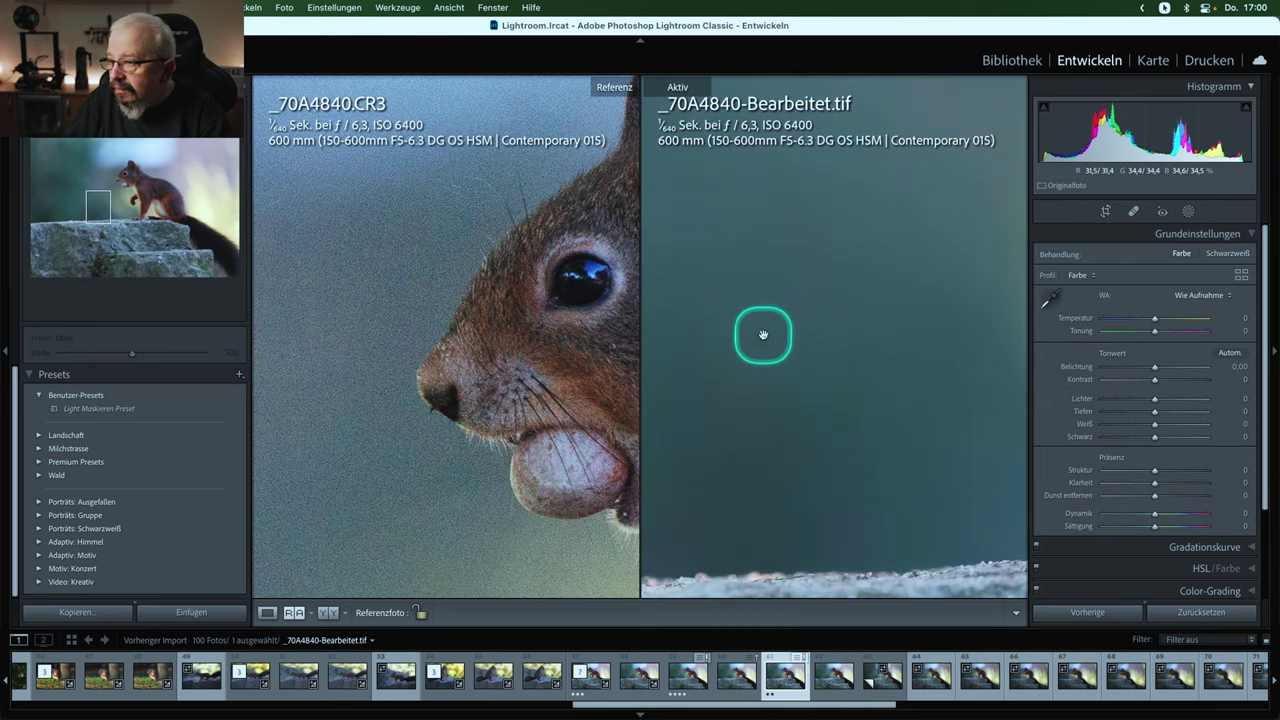
pyautogui.moveTo(826, 323); pyautogui.dragTo(529, 368)
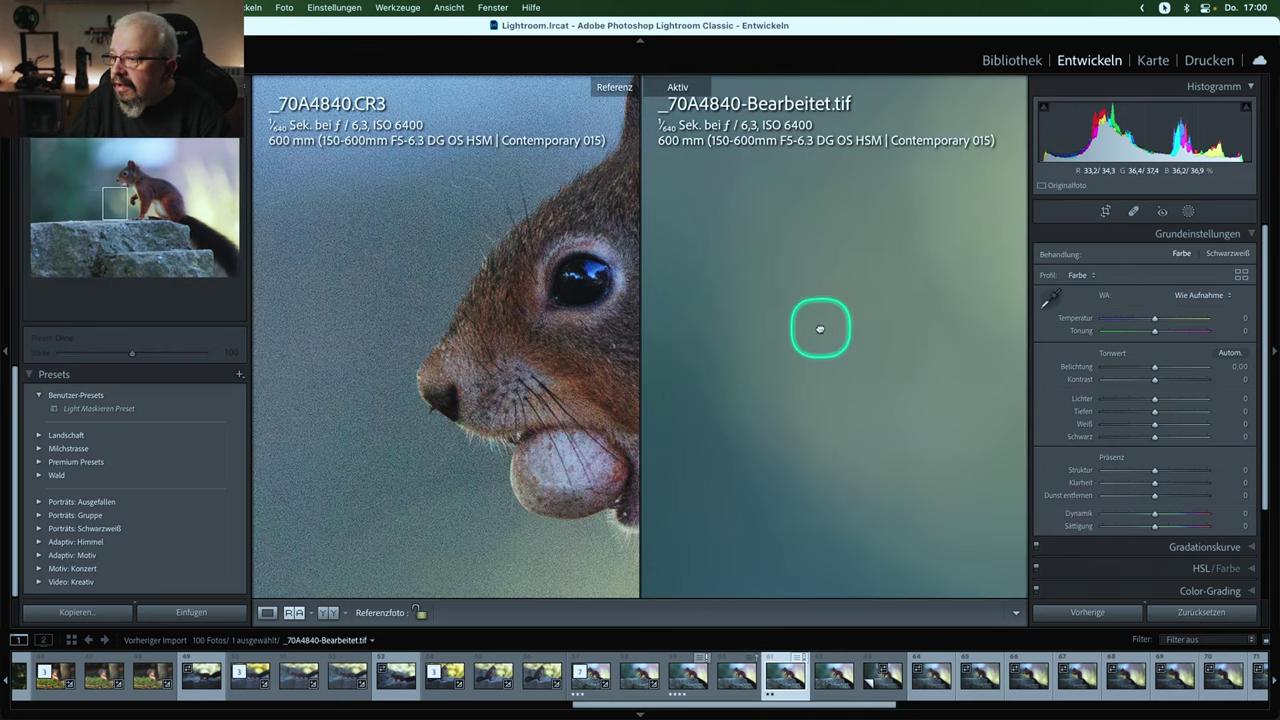
pyautogui.moveTo(820, 329); pyautogui.dragTo(500, 357)
pyautogui.moveTo(766, 366)
pyautogui.mouseDown()
pyautogui.moveTo(809, 609)
pyautogui.moveTo(799, 347)
pyautogui.moveTo(764, 441)
pyautogui.mouseUp()
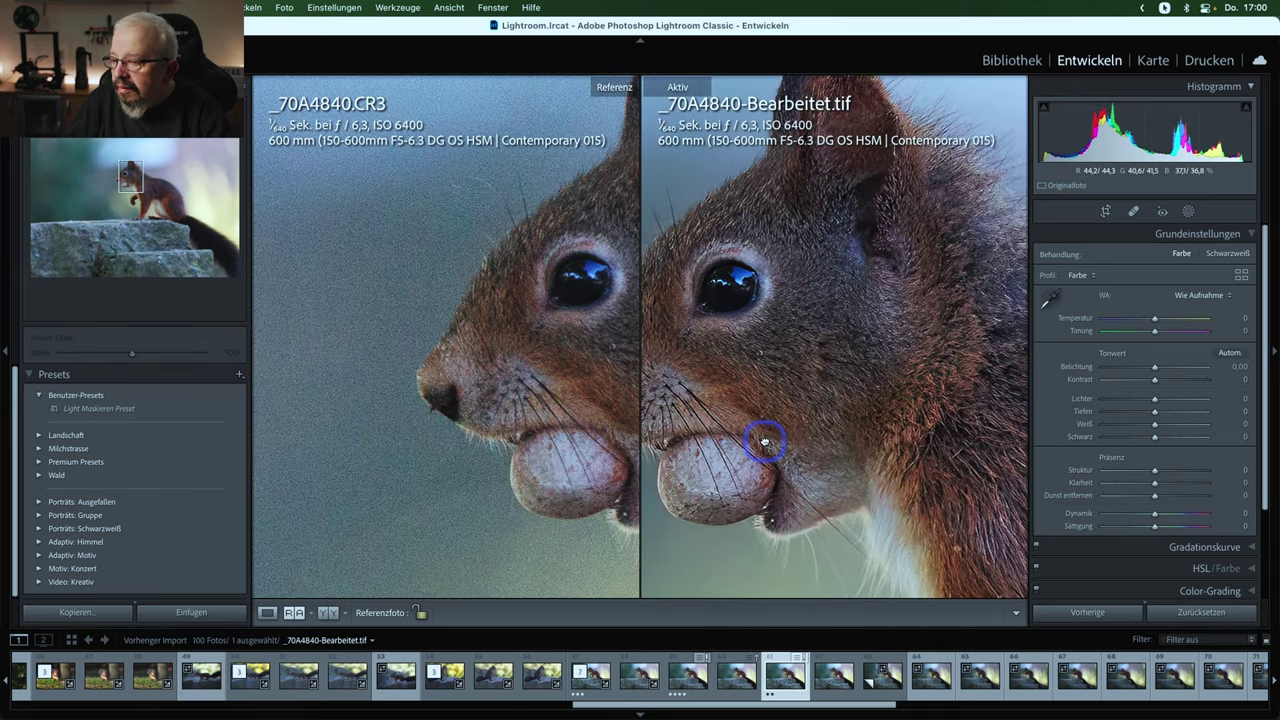
pyautogui.moveTo(563, 400); pyautogui.dragTo(448, 402)
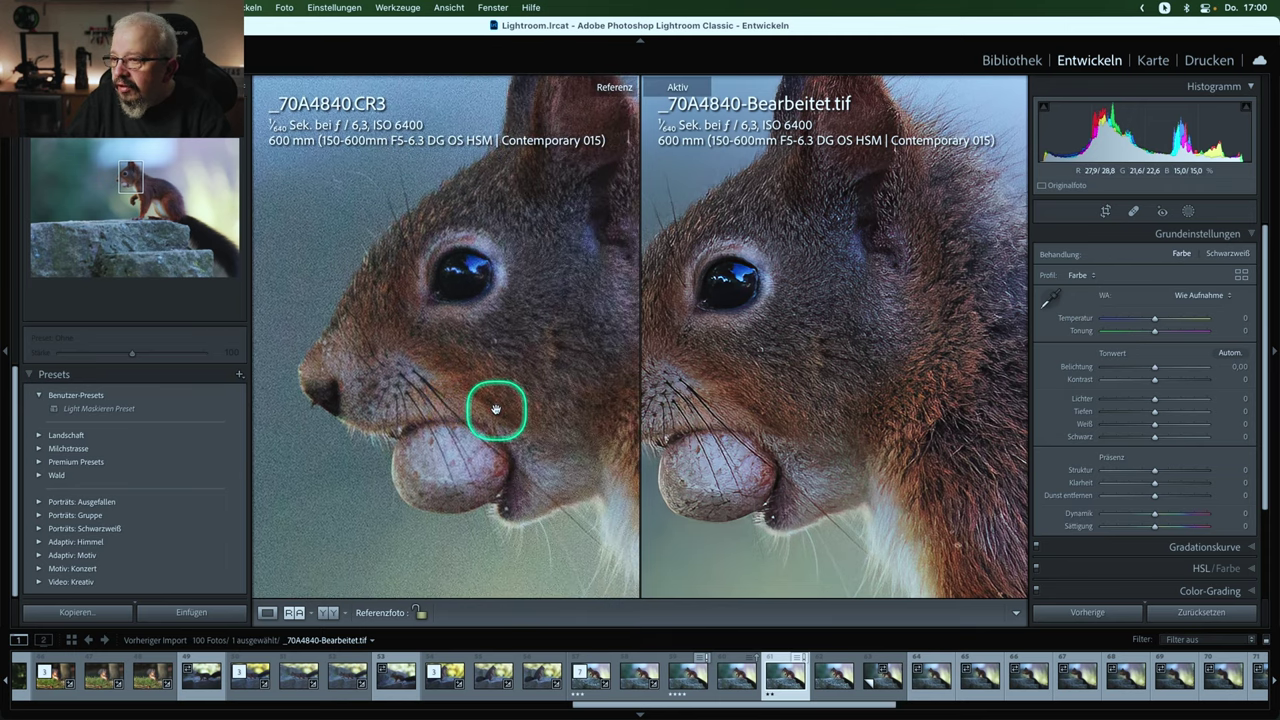
pyautogui.click(478, 383)
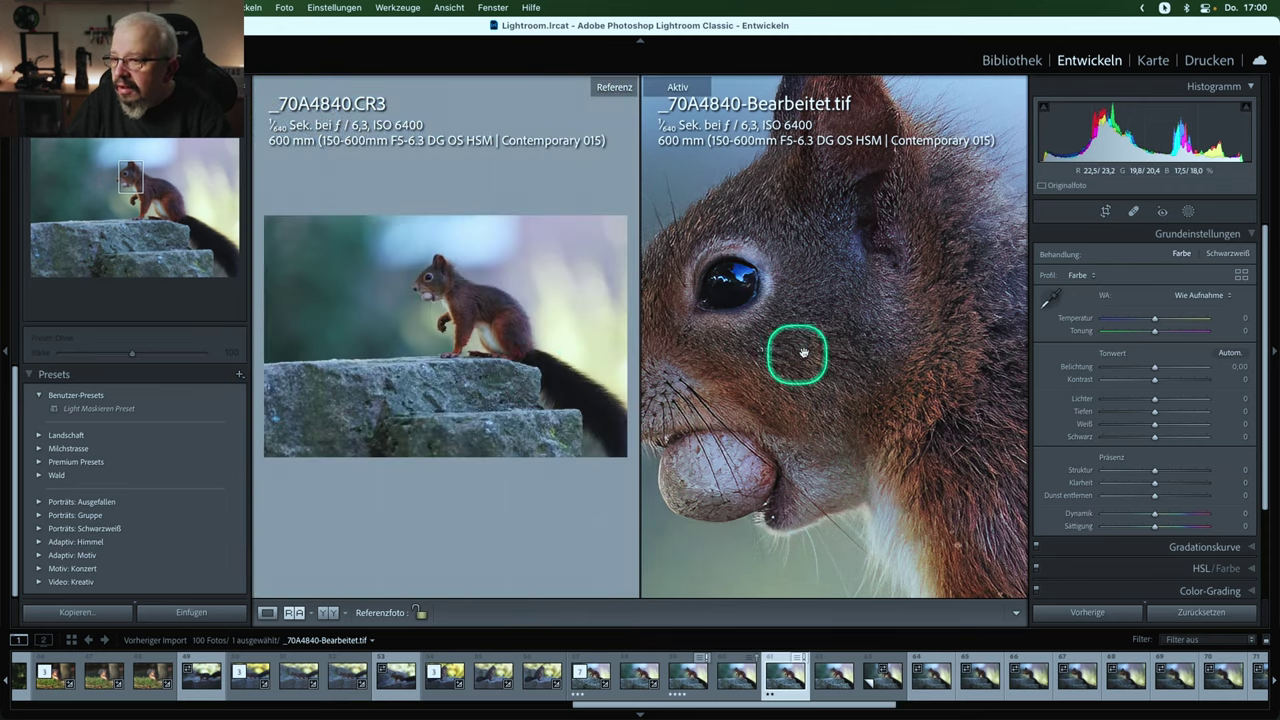
pyautogui.click(806, 351)
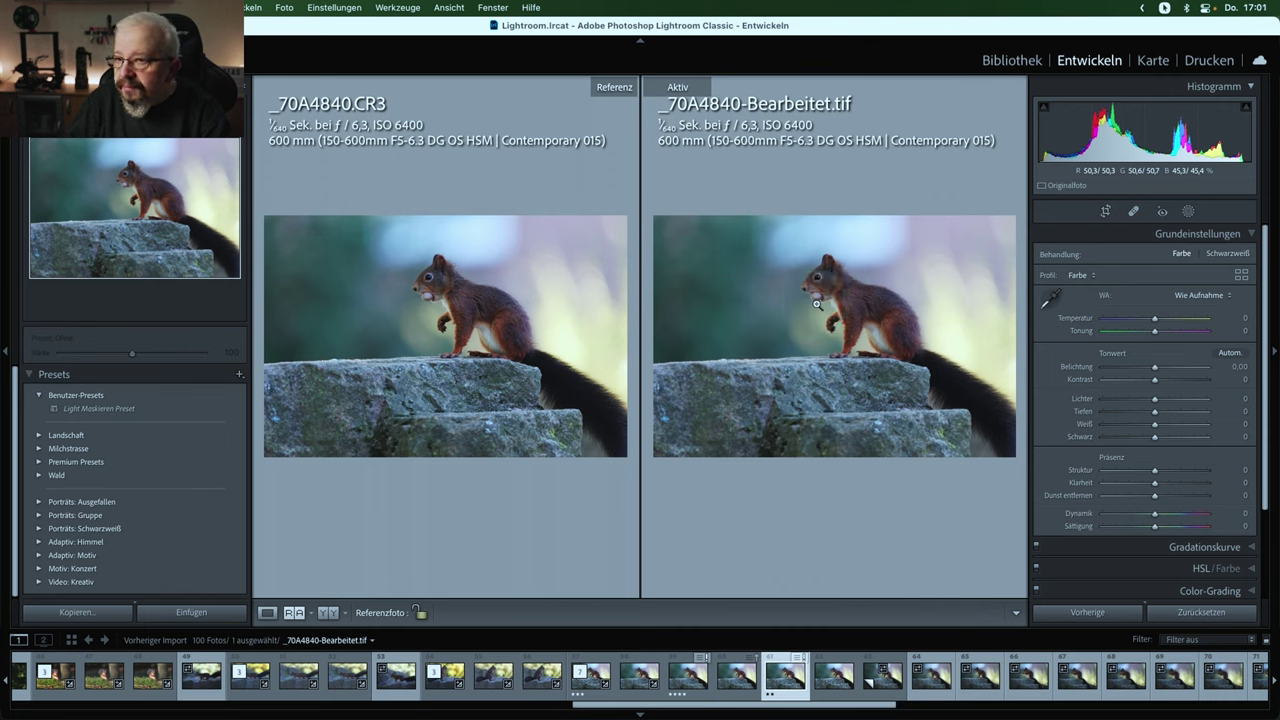
# Step: Make _70A4840-Bearbeitet-3-Bearbeitet.tif the active image beside the raw original and check it with Z
pyautogui.click(590, 686)
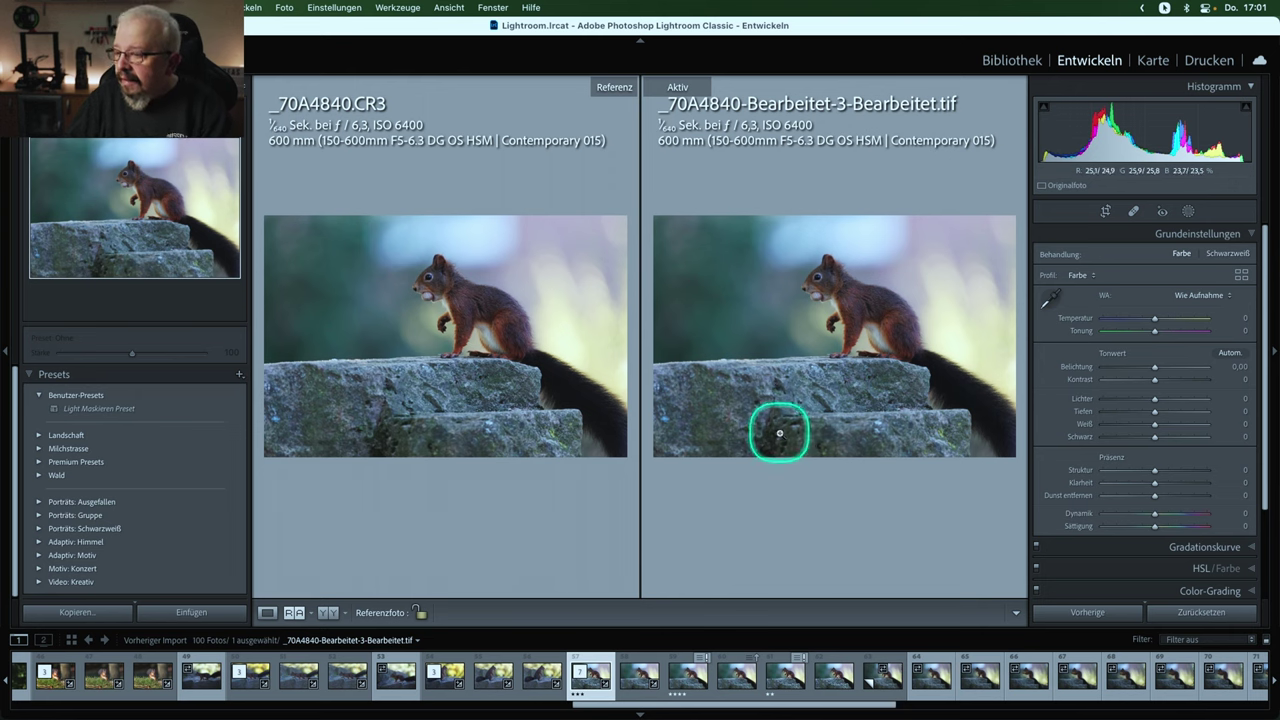
pyautogui.press('z')
pyautogui.press('z')
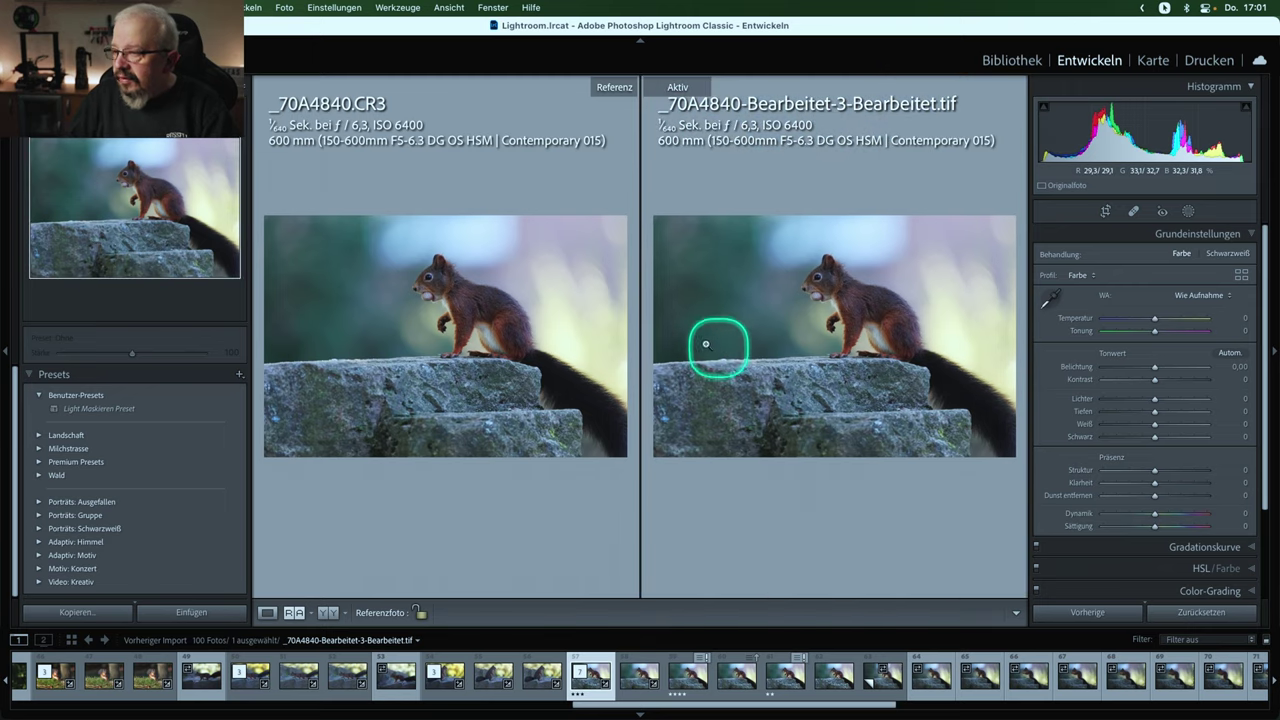